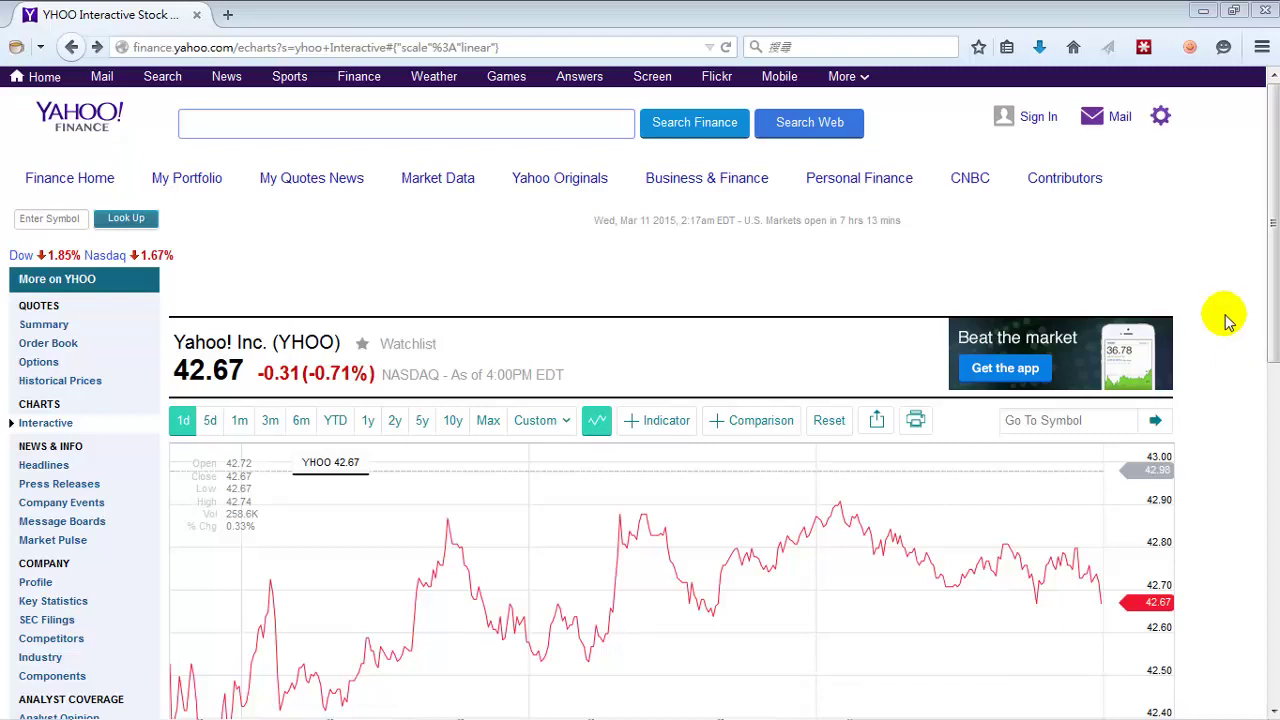
# Set the YHOO interactive chart to the one-month range.
pyautogui.moveTo(1273, 114); pyautogui.dragTo(1268, 186)
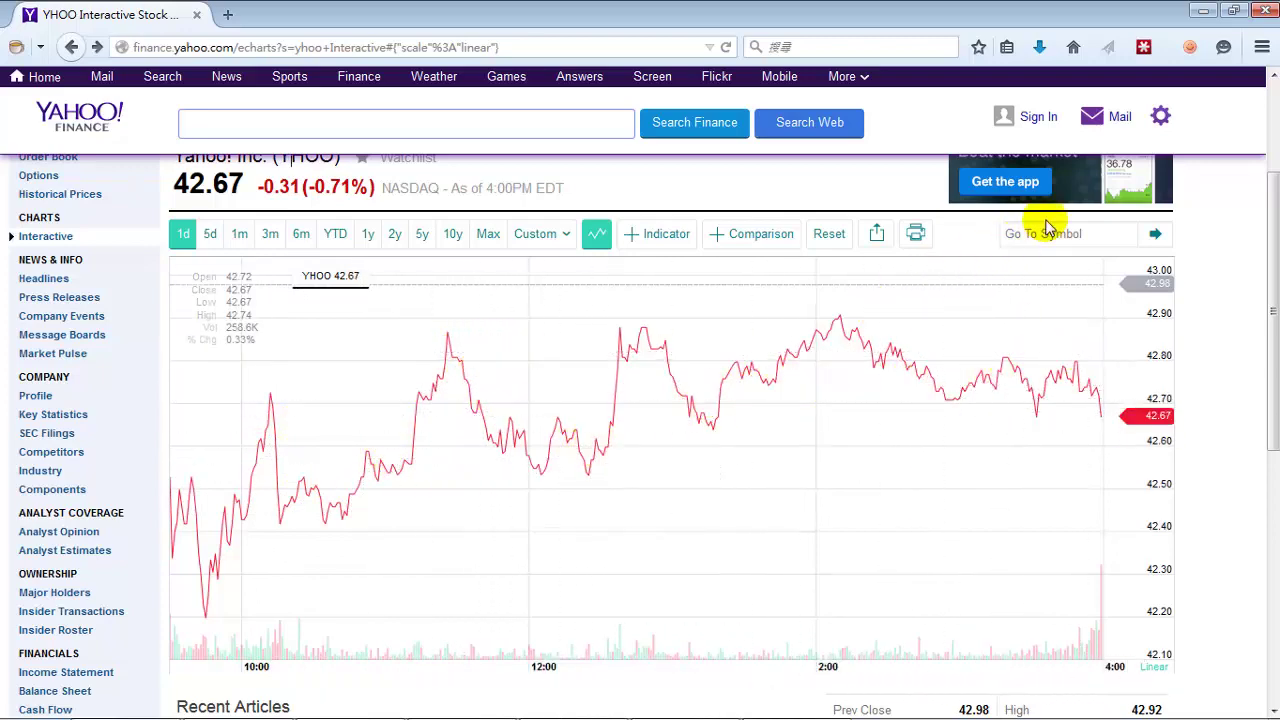
pyautogui.click(1108, 234)
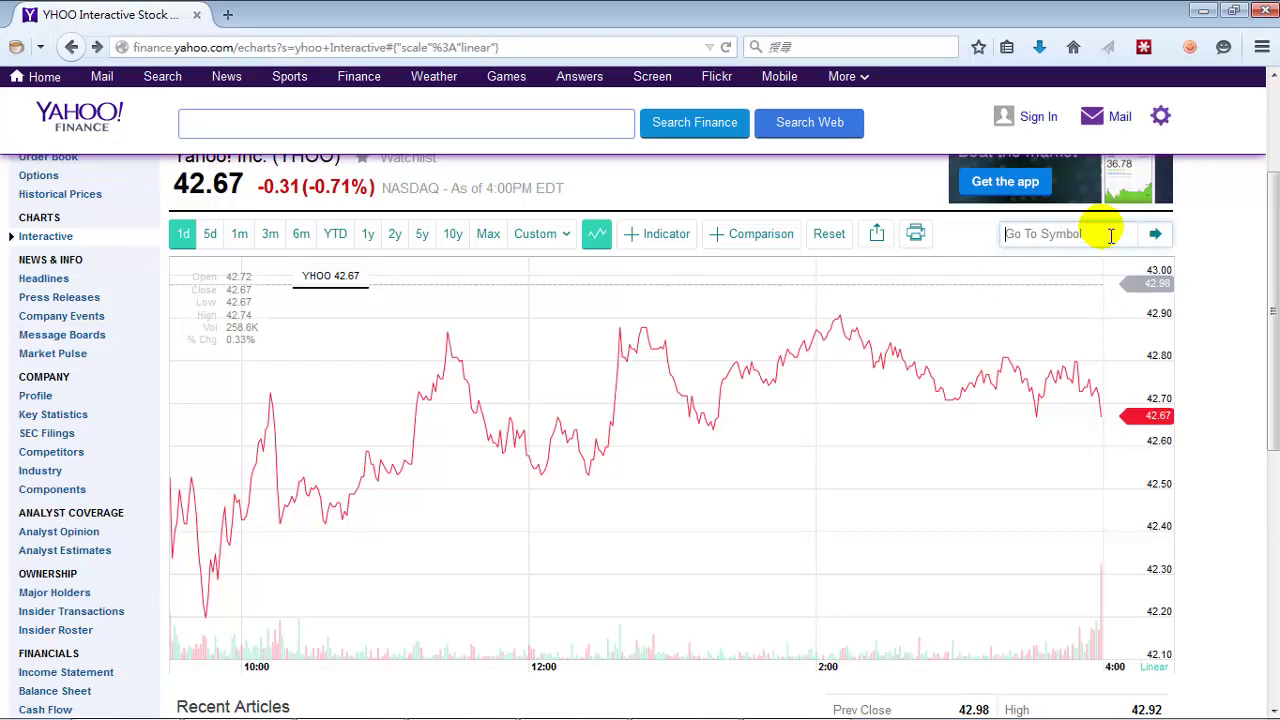
pyautogui.scroll(3, 331, 306)
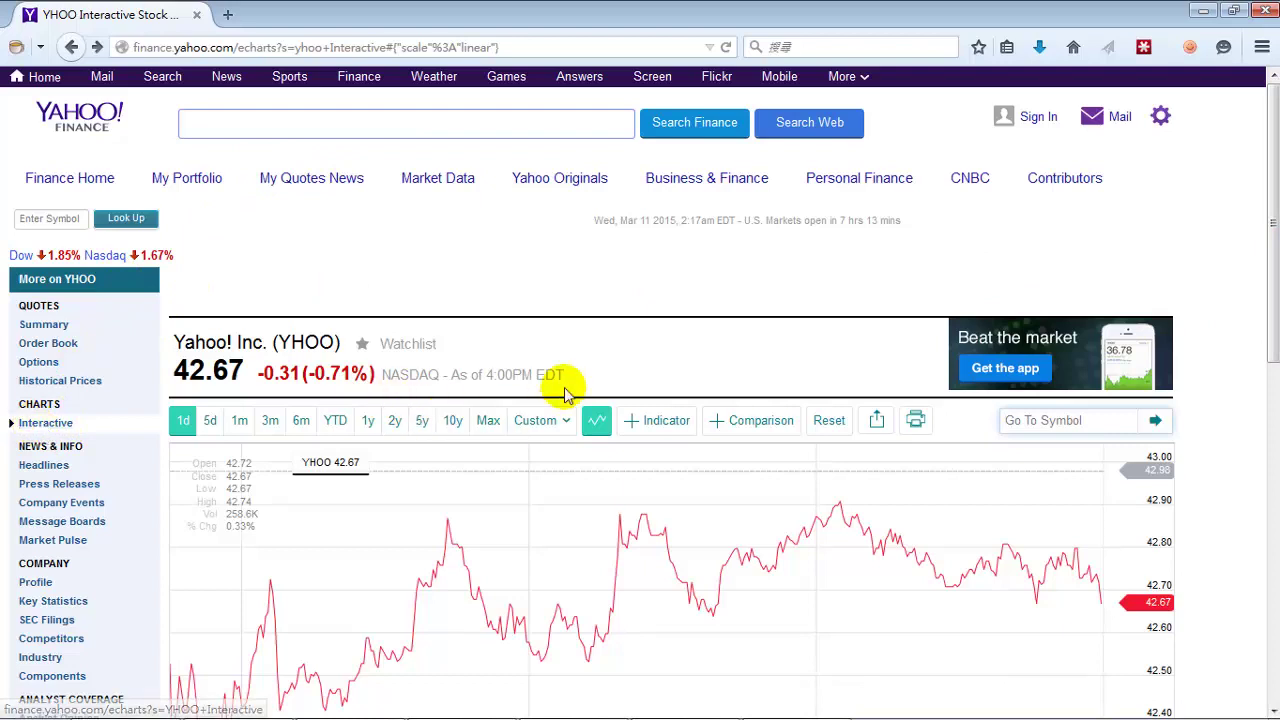
pyautogui.click(241, 424)
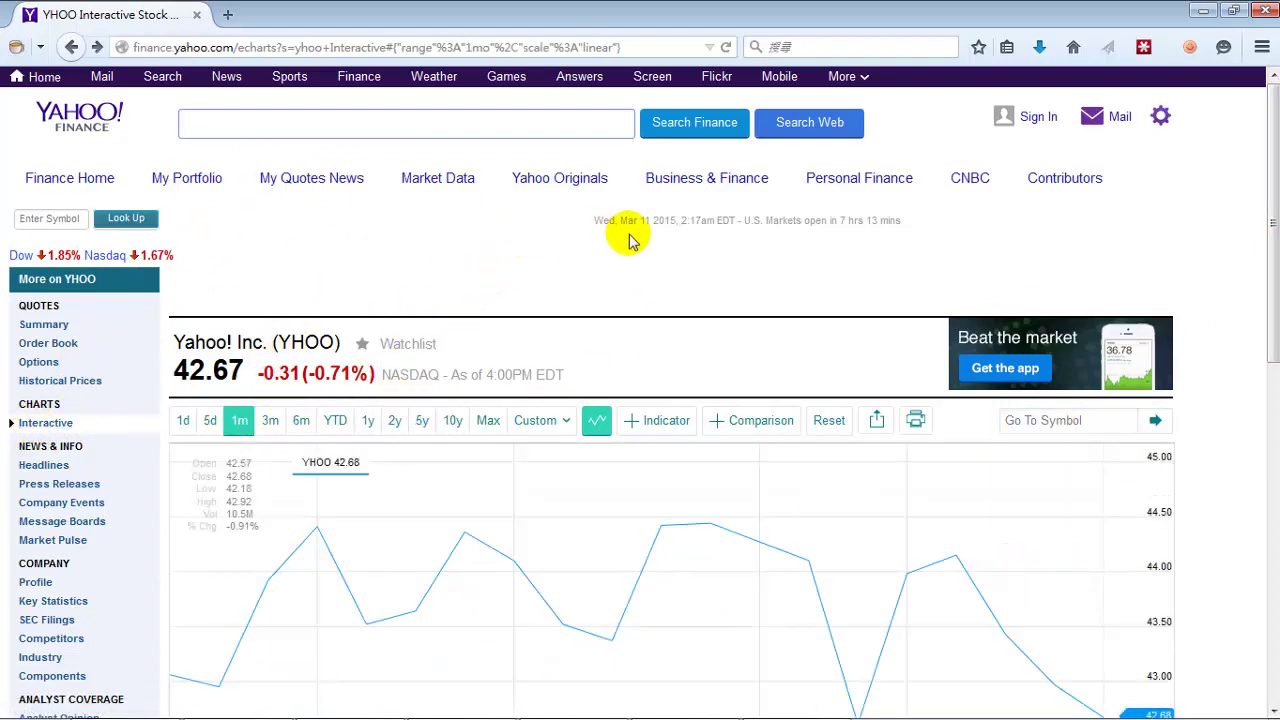
# Go to the interactive chart for the symbol FUEL.
pyautogui.scroll(-2, 720, 230)
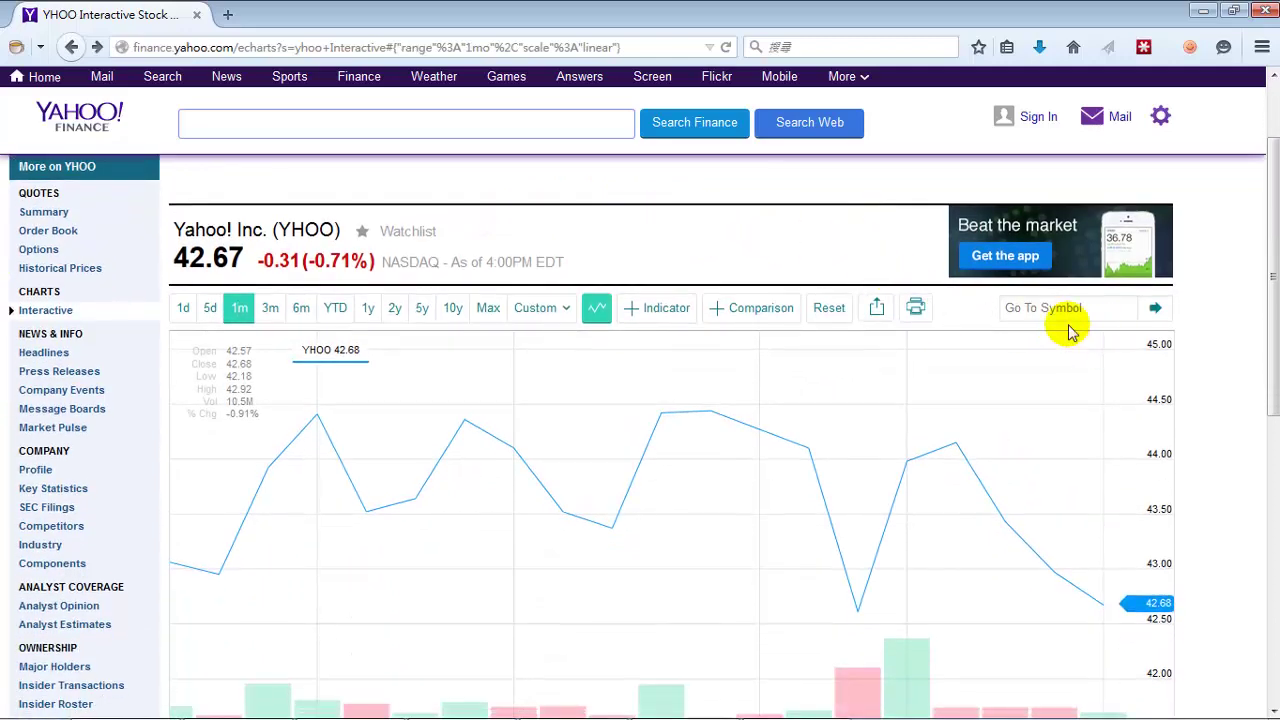
pyautogui.click(1068, 306)
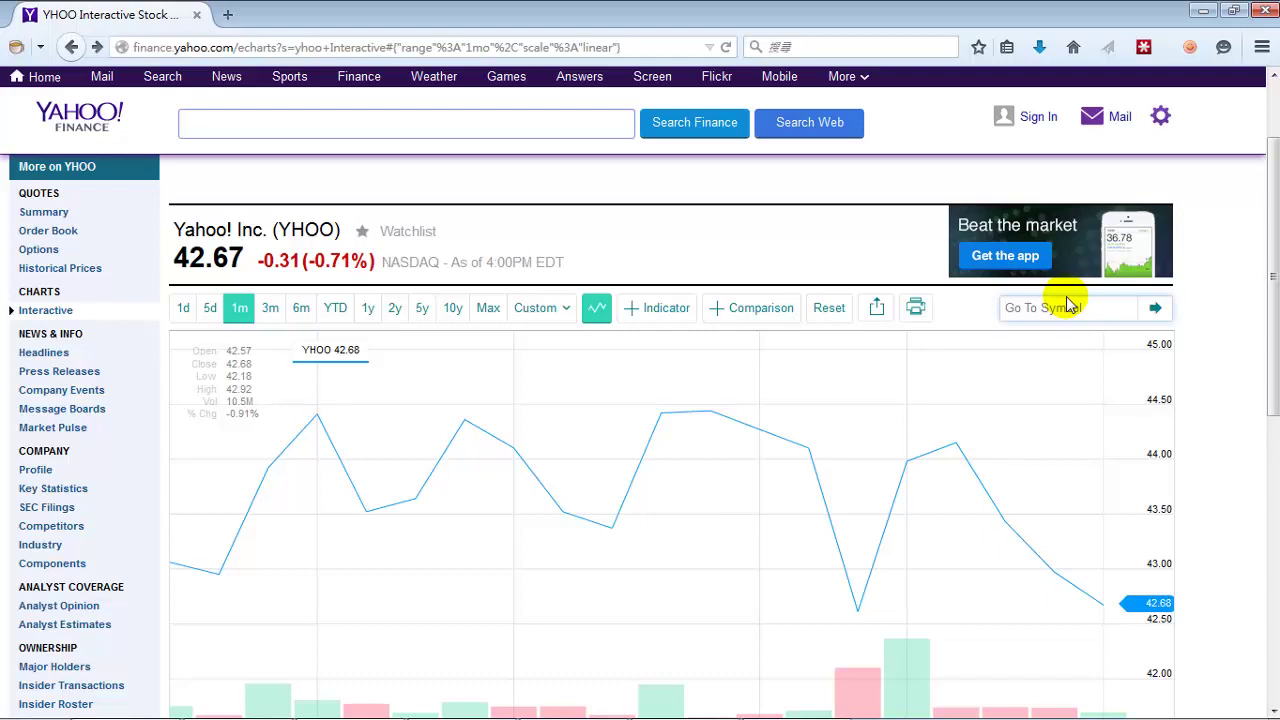
pyautogui.press('Return')
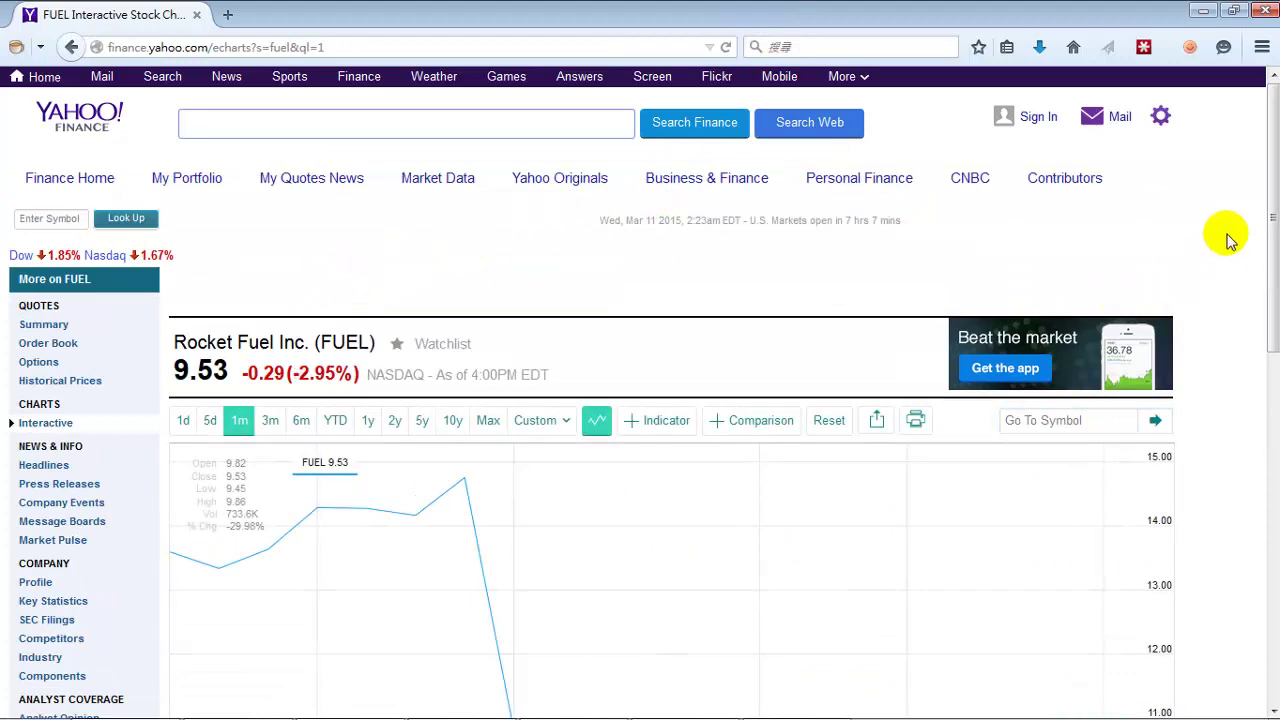
# Change the Rocket Fuel chart type to Candle.
pyautogui.moveTo(1274, 114); pyautogui.dragTo(1275, 217)
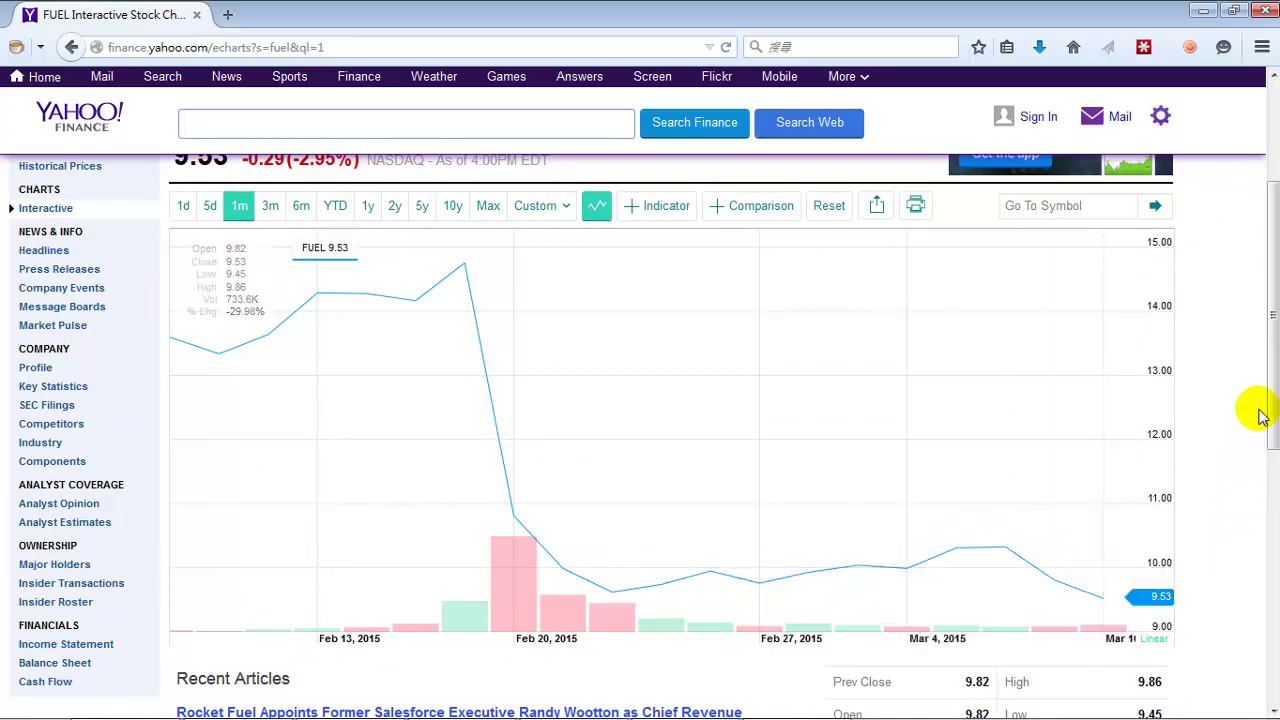
pyautogui.moveTo(1277, 363); pyautogui.dragTo(1277, 345)
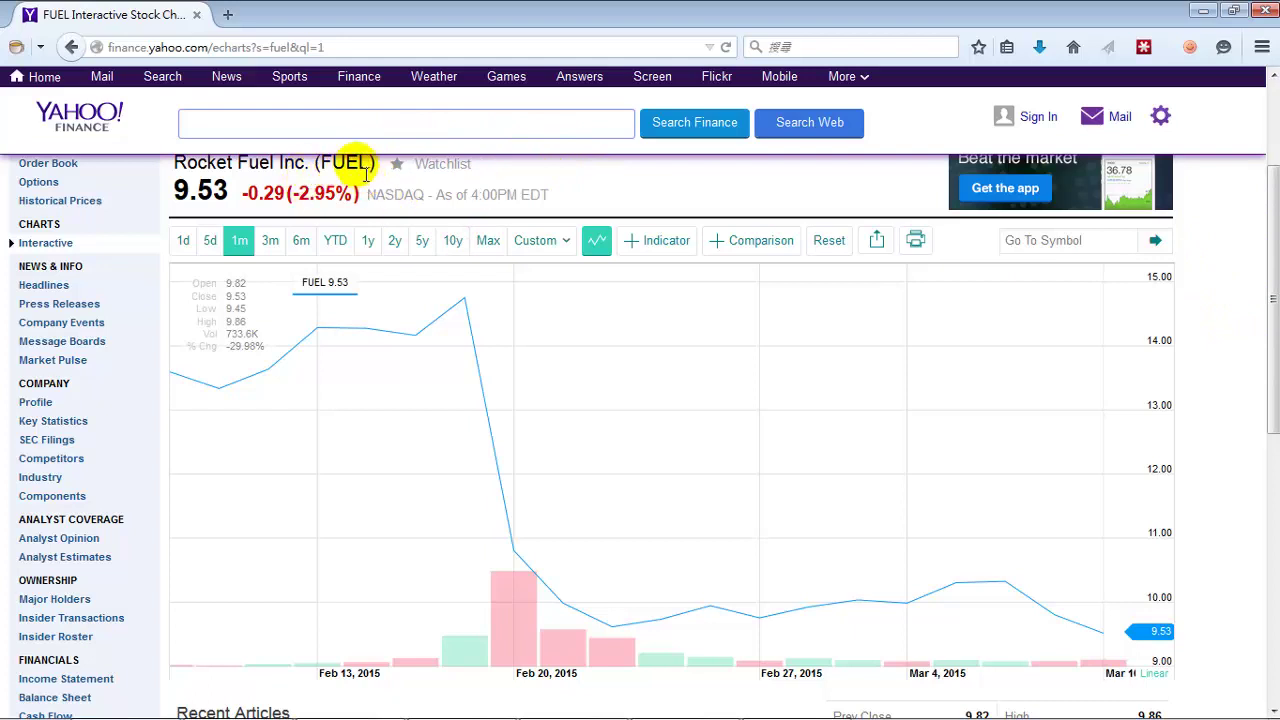
pyautogui.click(598, 244)
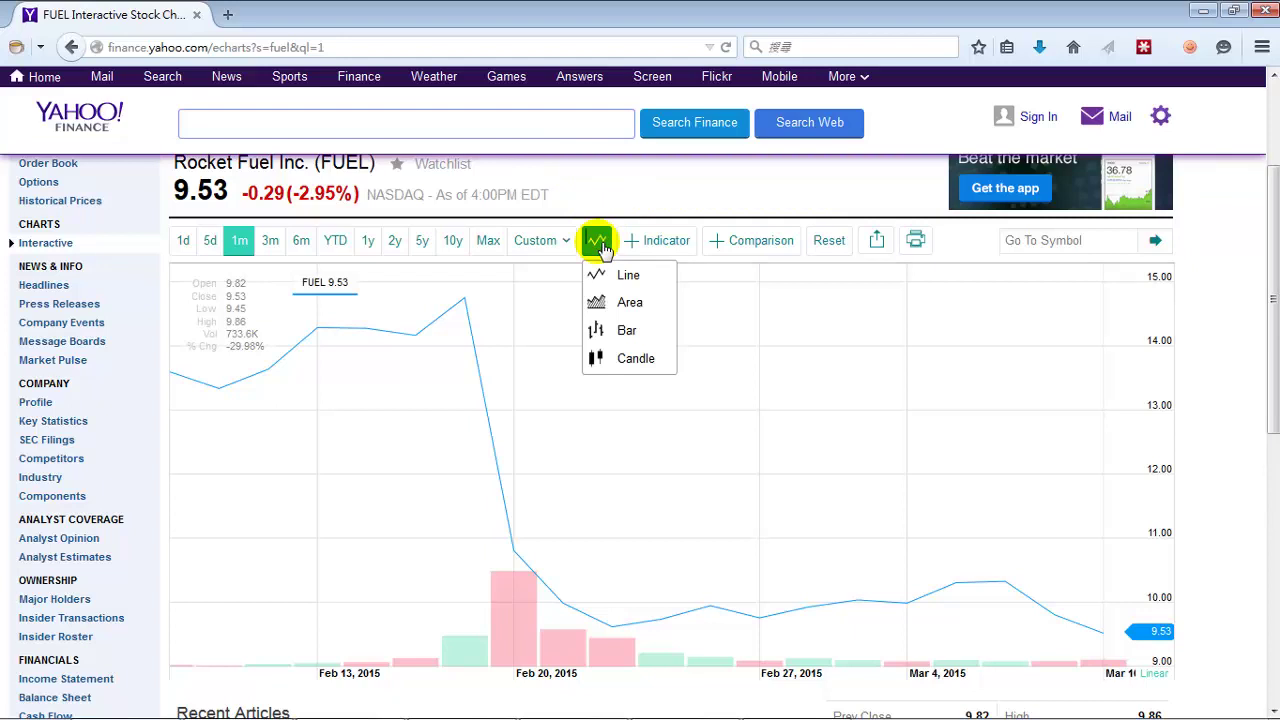
pyautogui.click(632, 356)
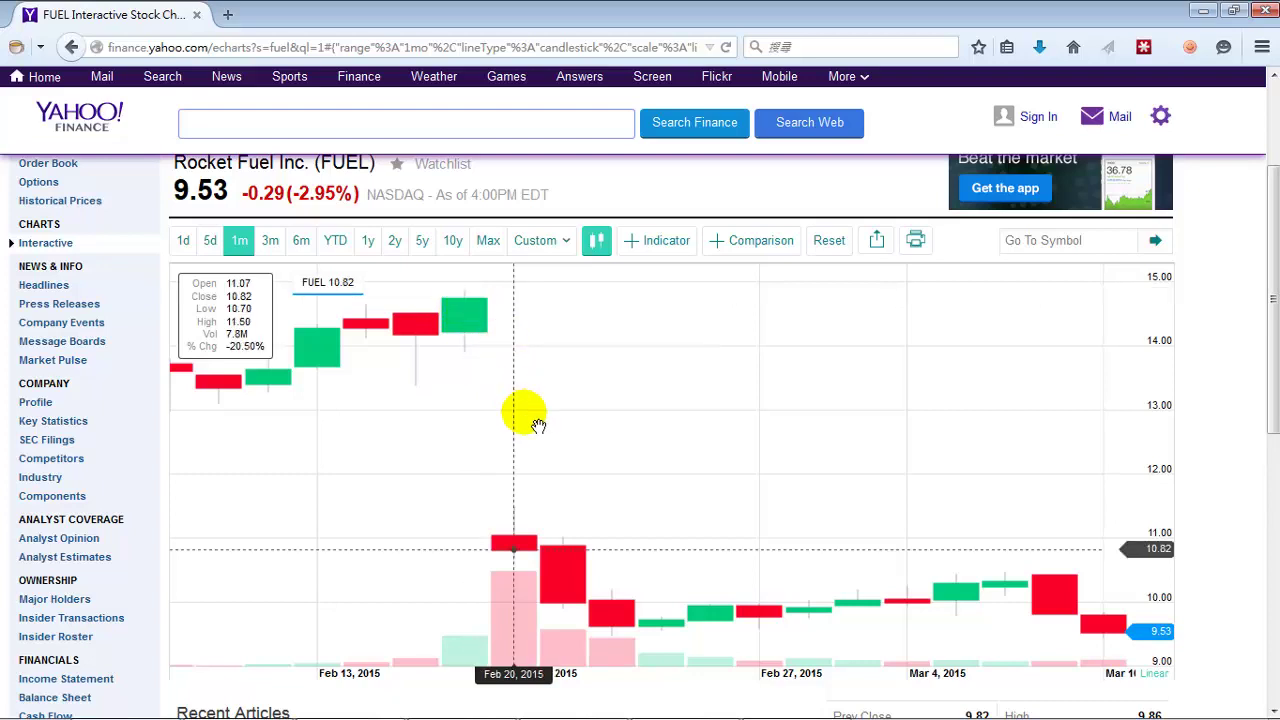
# Switch the Rocket Fuel chart to the Line type for comparison and return it to Candle.
pyautogui.click(596, 241)
pyautogui.click(630, 283)
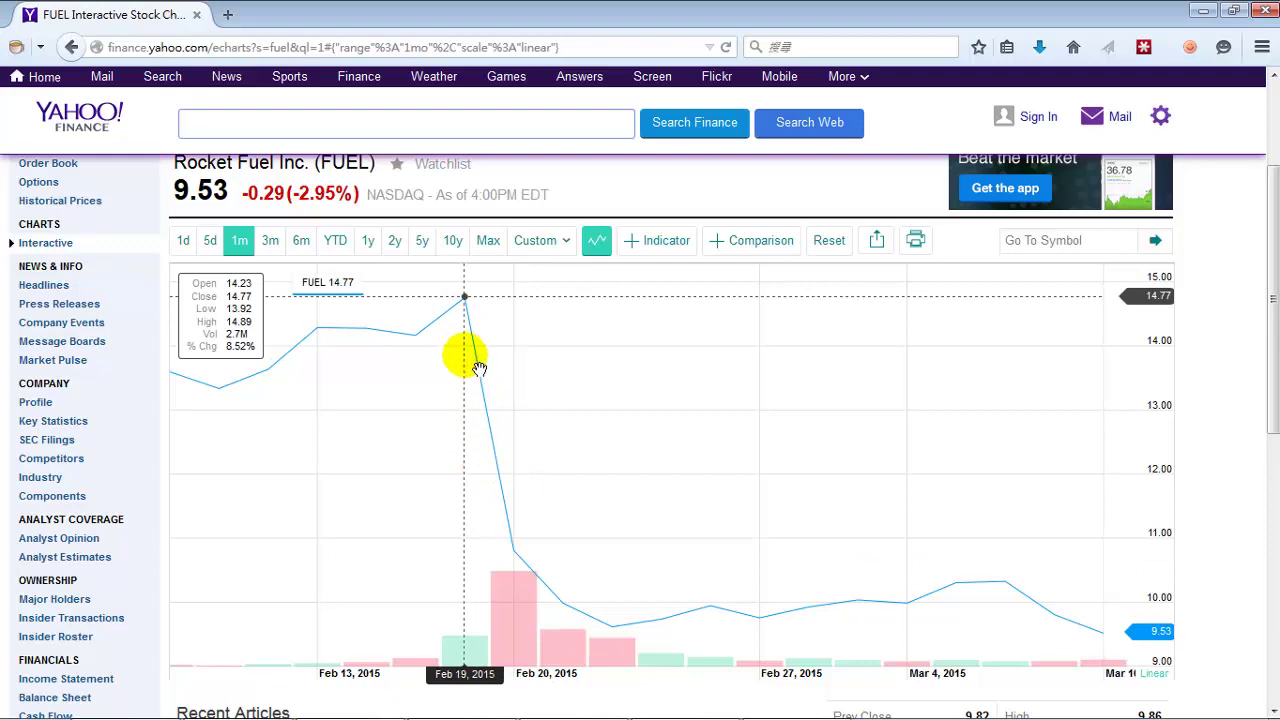
pyautogui.click(596, 243)
pyautogui.click(628, 368)
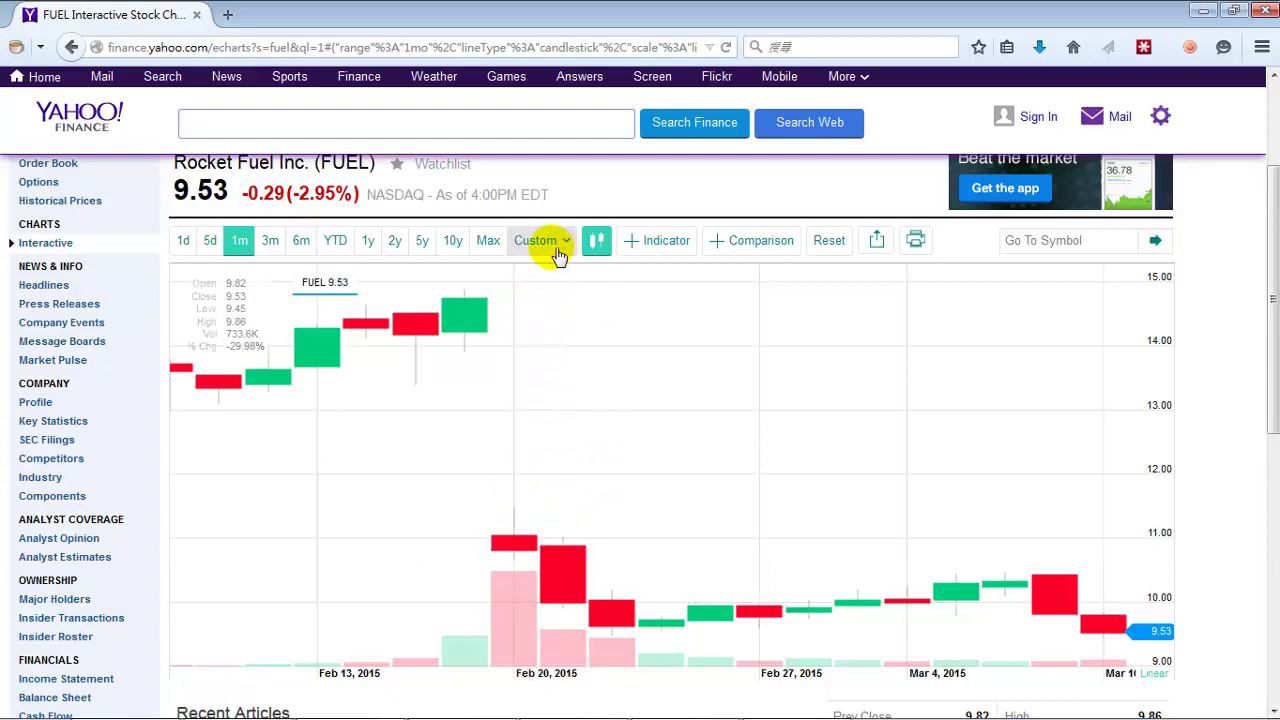
# Look up "yahoo" as a symbol and open the interactive chart of the YHOO stock.
pyautogui.click(1120, 251)
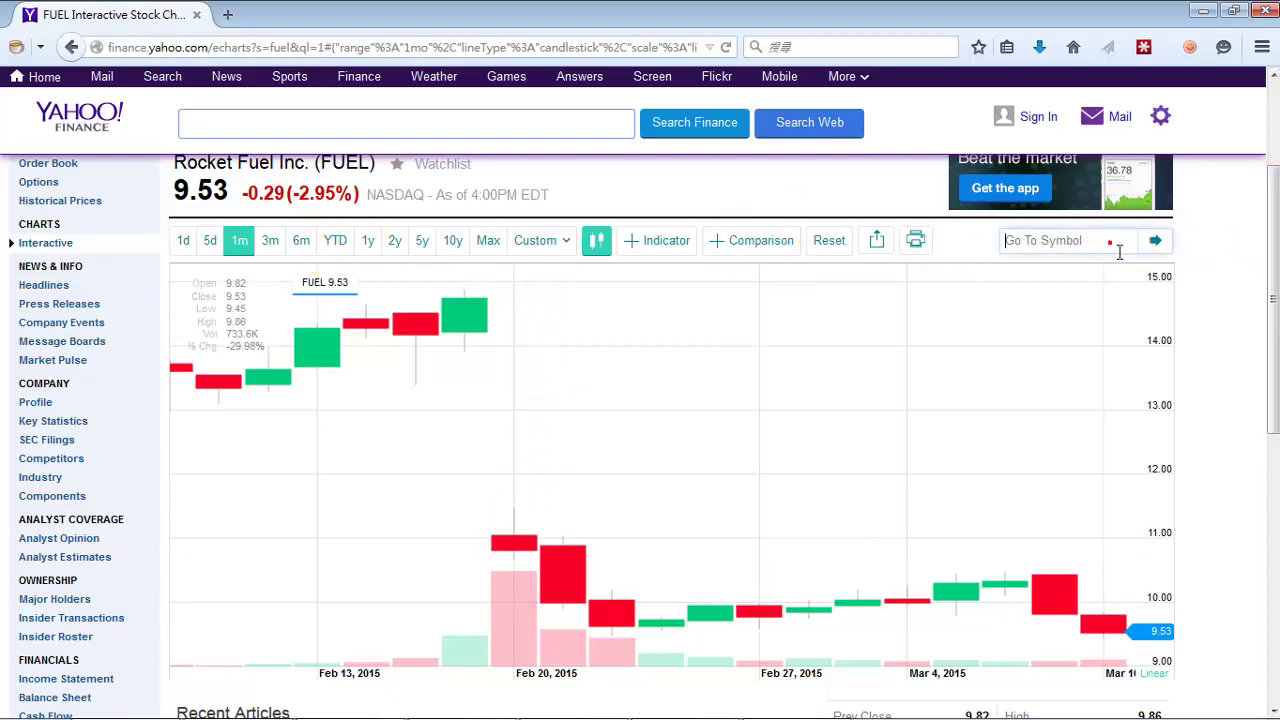
pyautogui.write('yahoo')
pyautogui.press('Return')
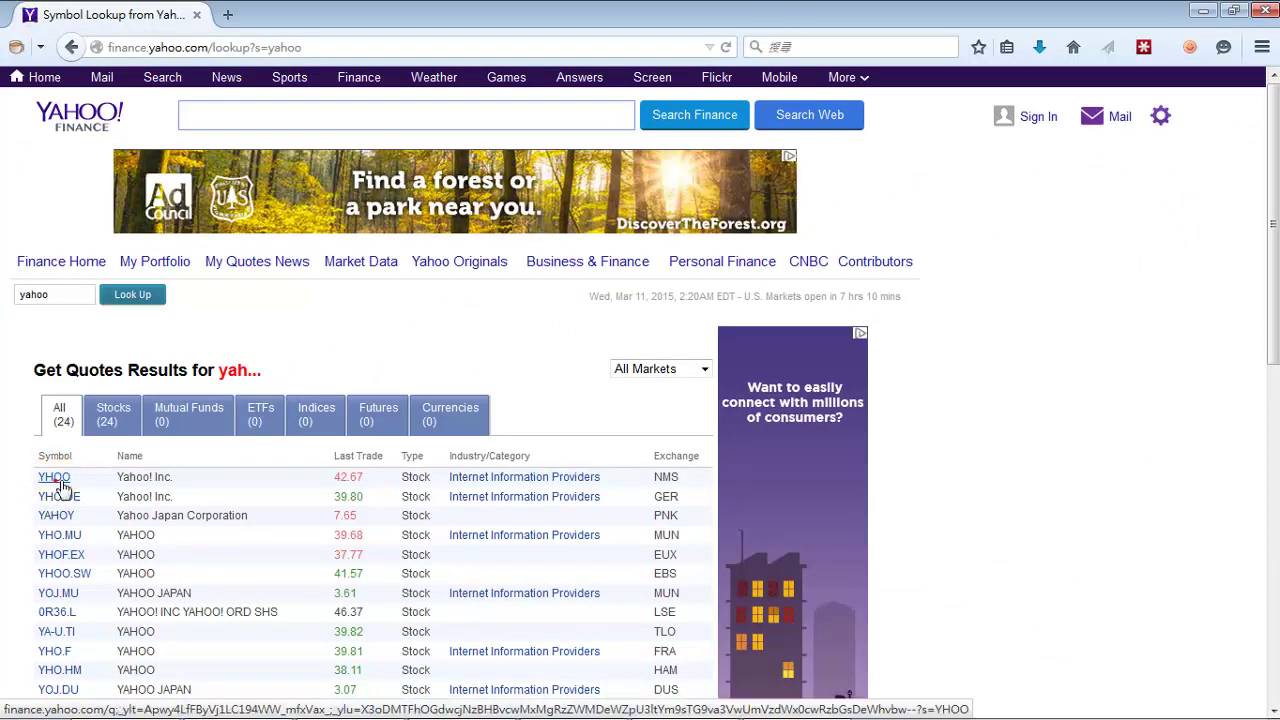
pyautogui.click(55, 478)
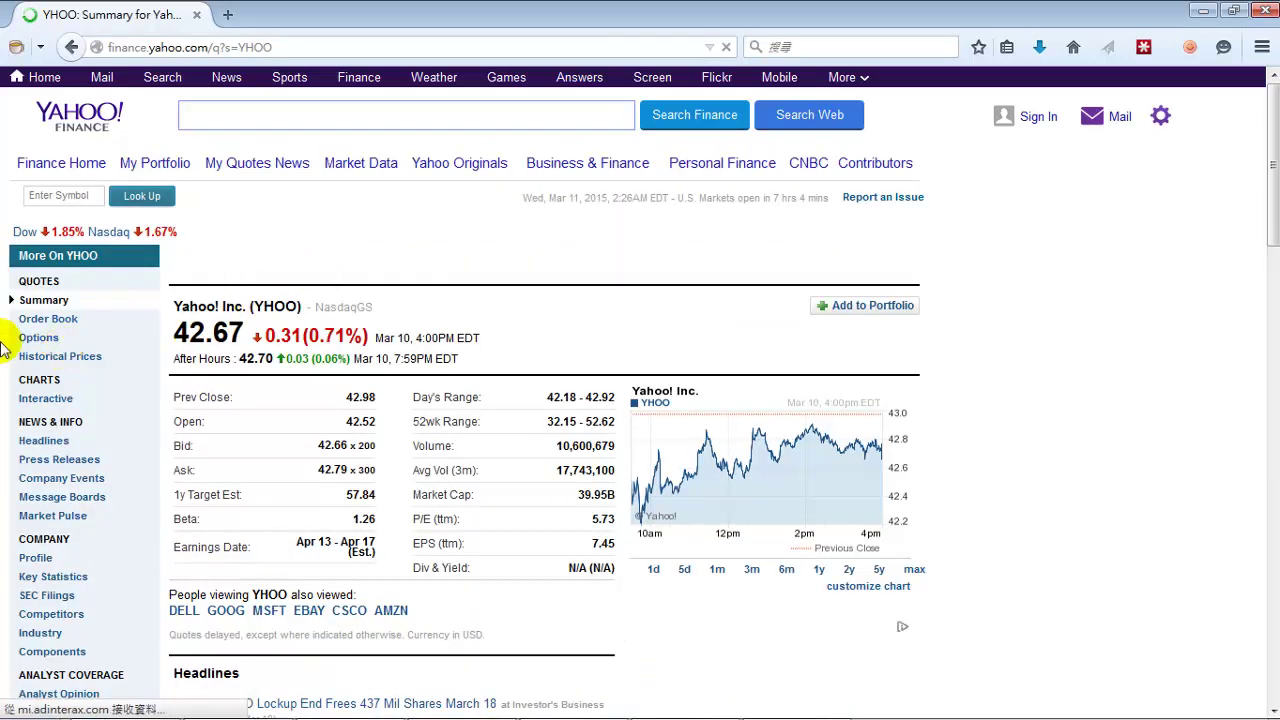
pyautogui.click(44, 402)
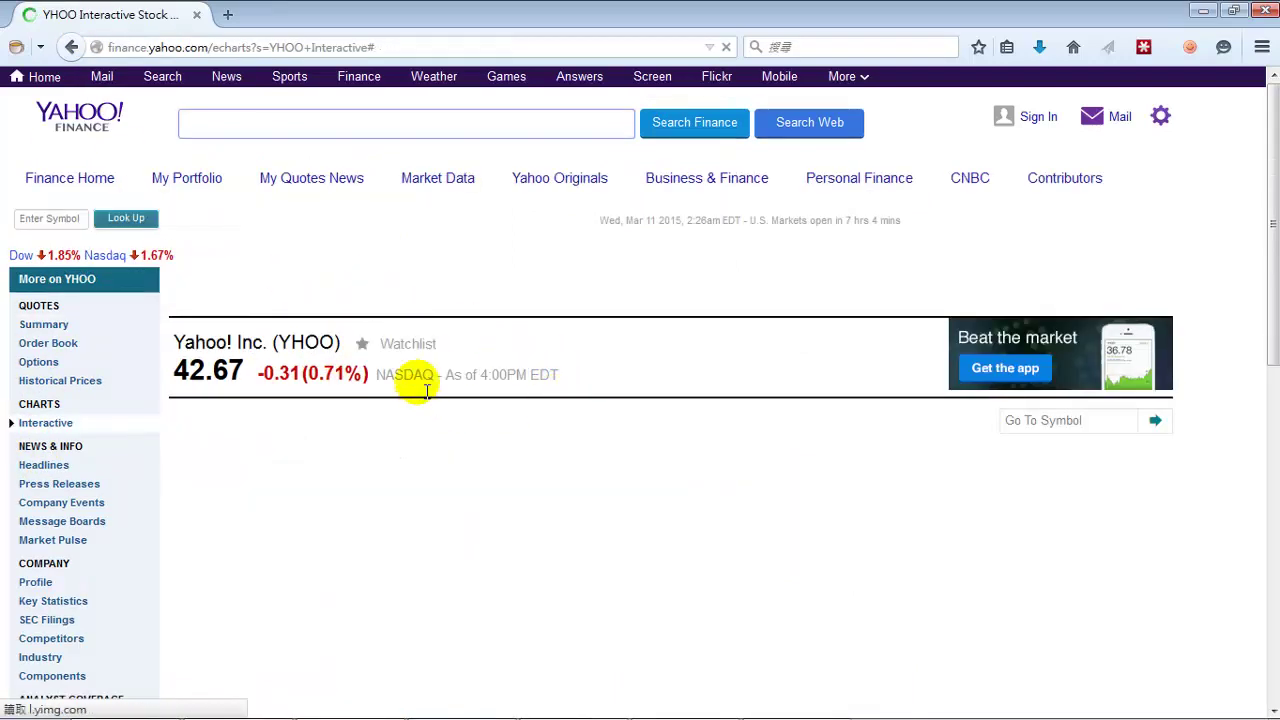
# Set the YHOO candlestick chart to the one-month range and examine its full price and volume area.
pyautogui.scroll(-2, 771, 266)
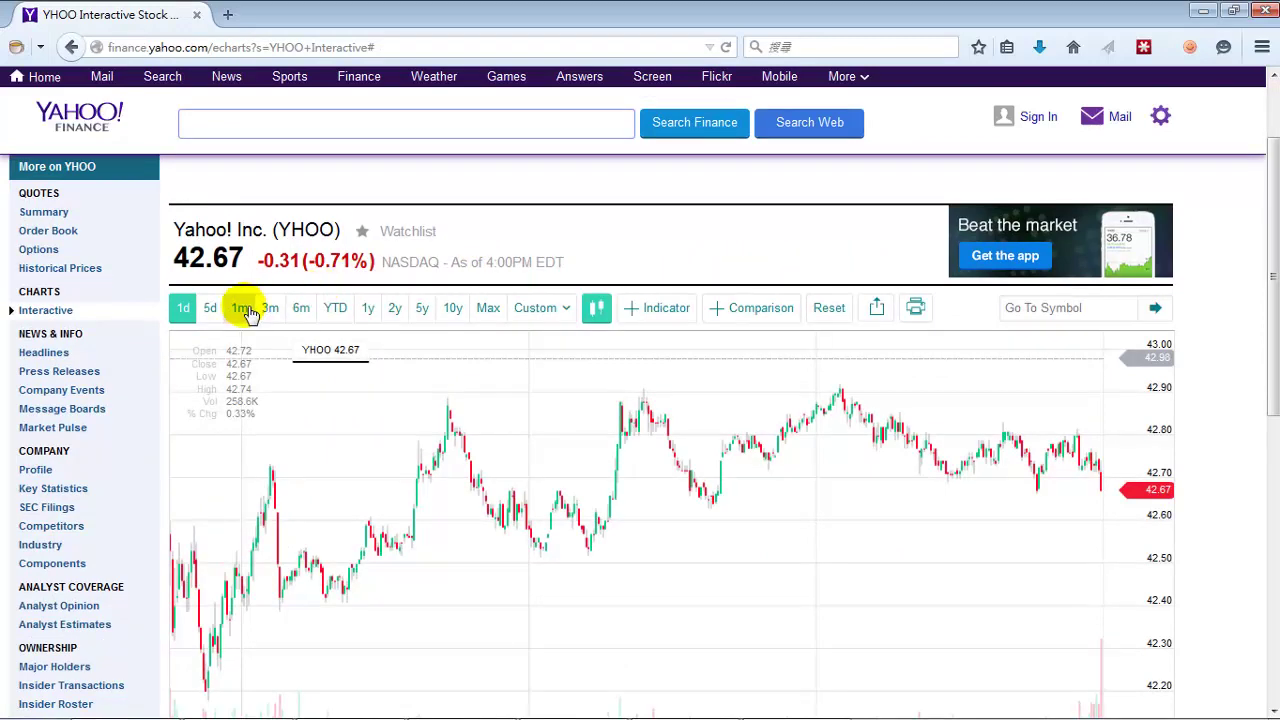
pyautogui.click(245, 310)
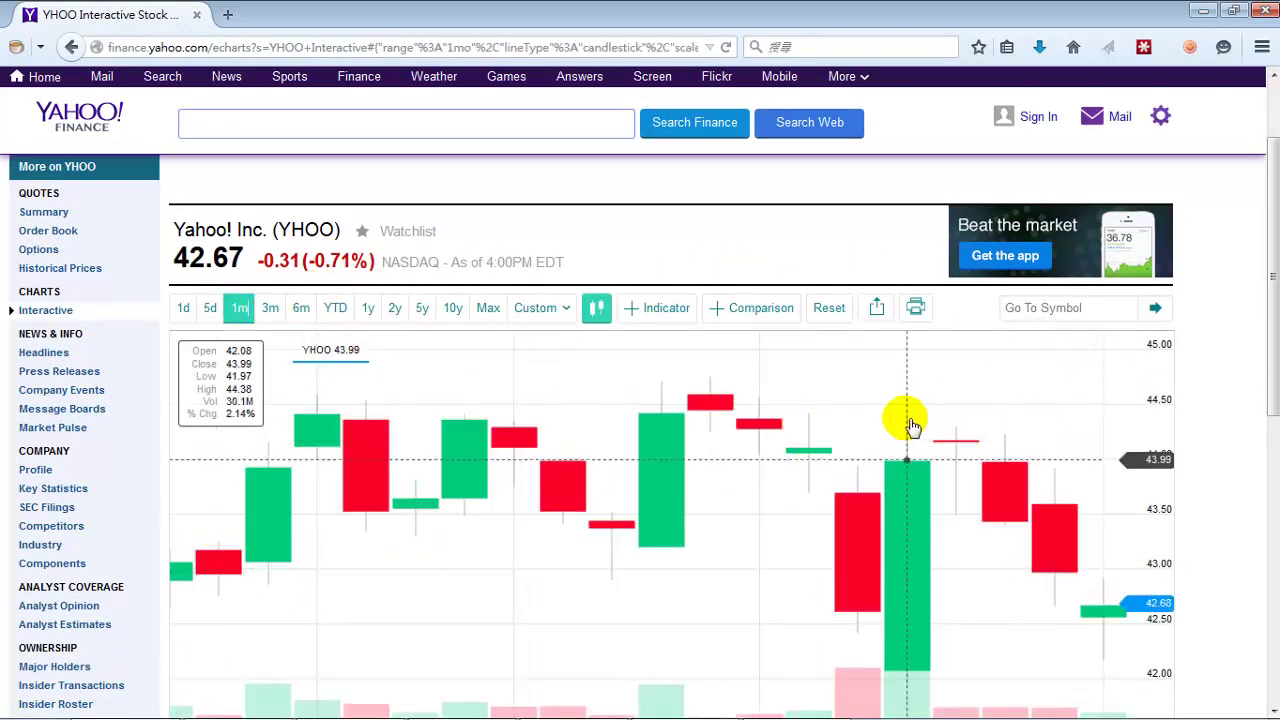
pyautogui.scroll(-1, 925, 400)
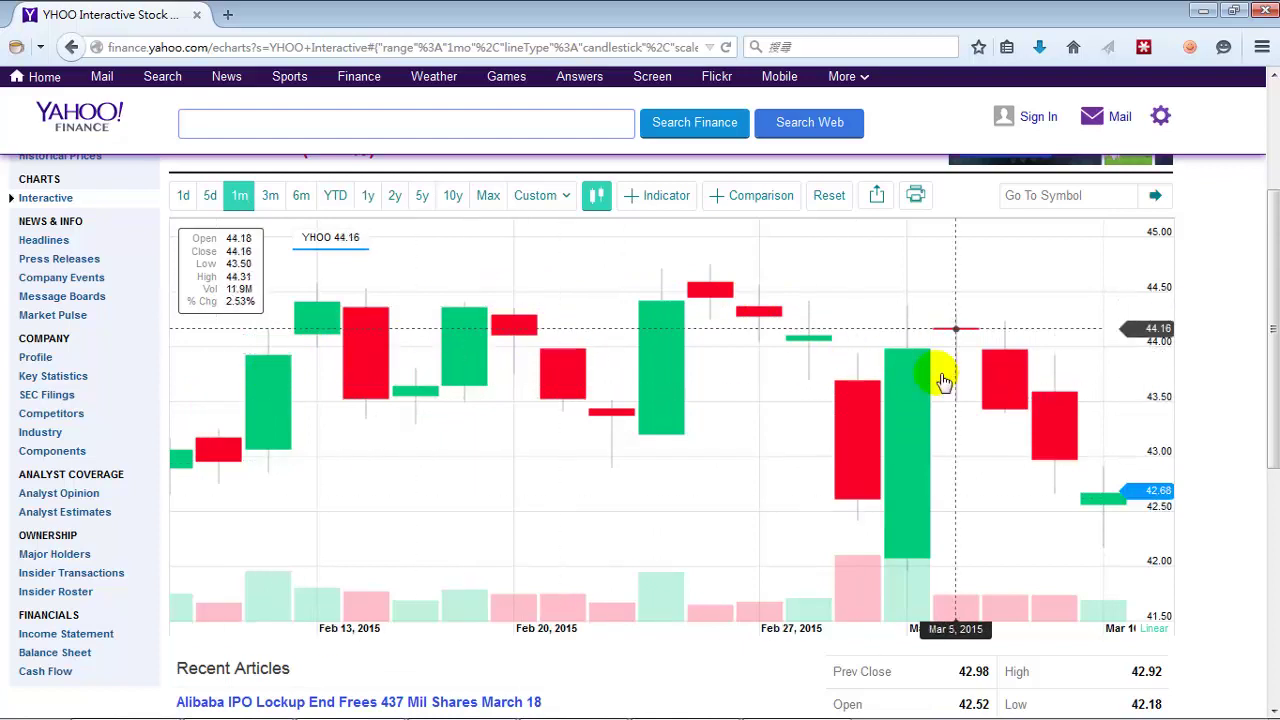
# Go to the interactive chart for the symbol fb and examine its one-month candlesticks around Feb 27, 2015.
pyautogui.click(1045, 200)
pyautogui.write('fb')
pyautogui.press('Return')
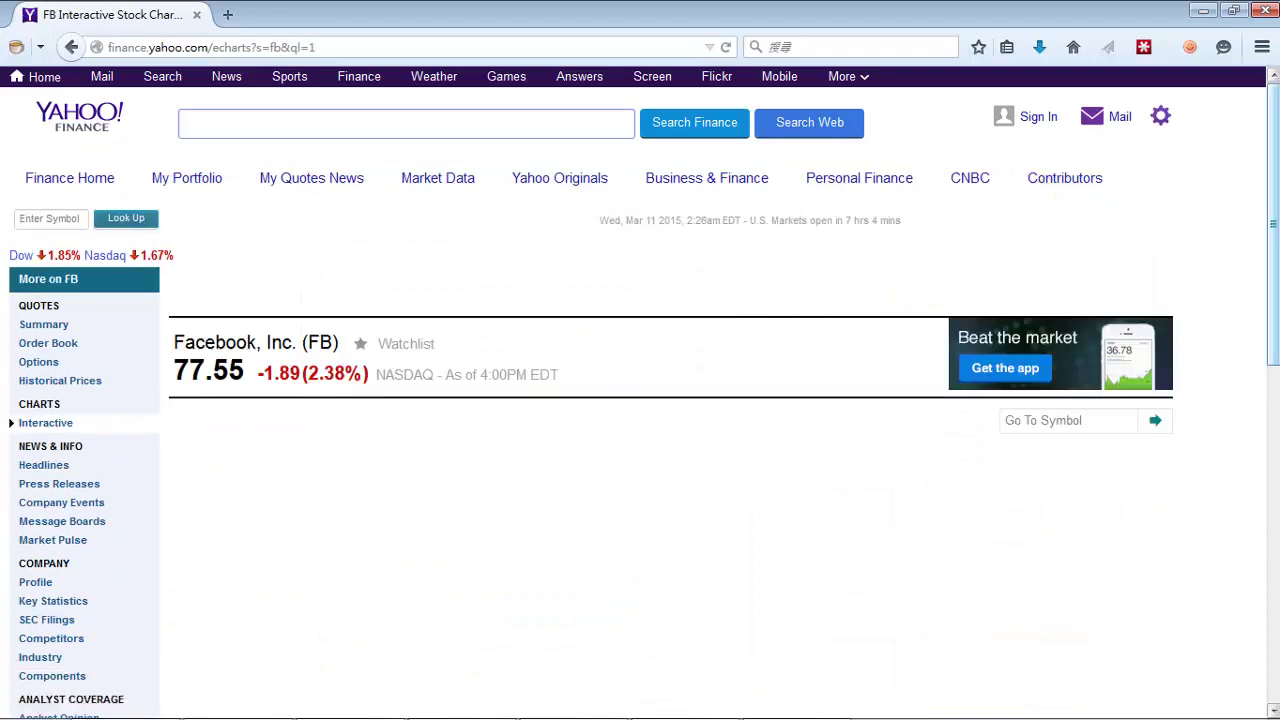
pyautogui.scroll(-3, 640, 400)
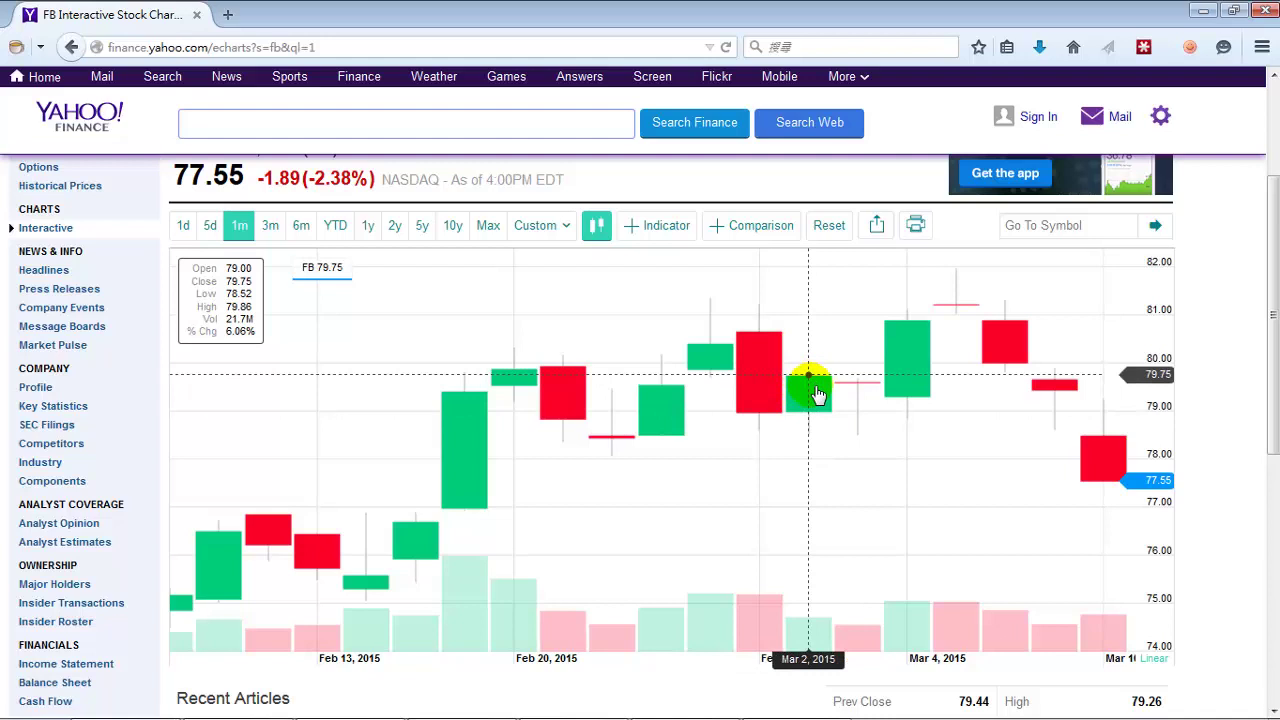
pyautogui.click(759, 349)
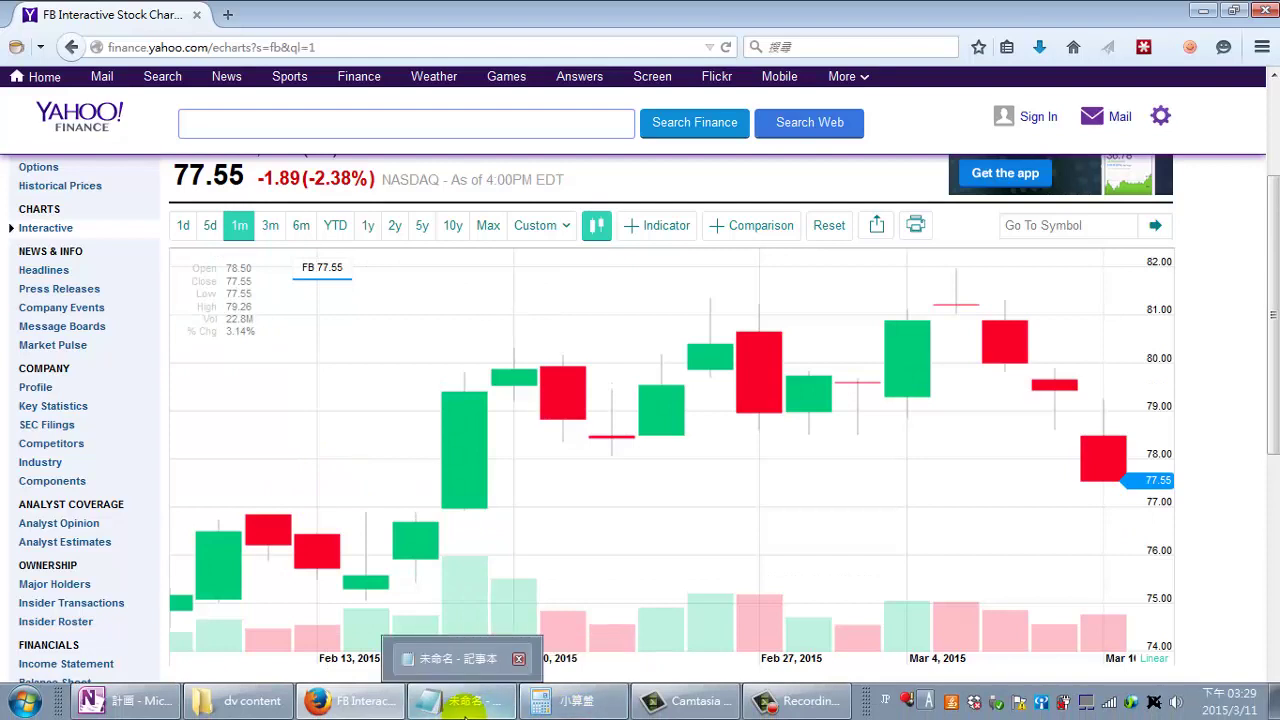
# Switch to the empty Notepad document and write the first condition "Yesterday: if green candlestick".
pyautogui.click(463, 700)
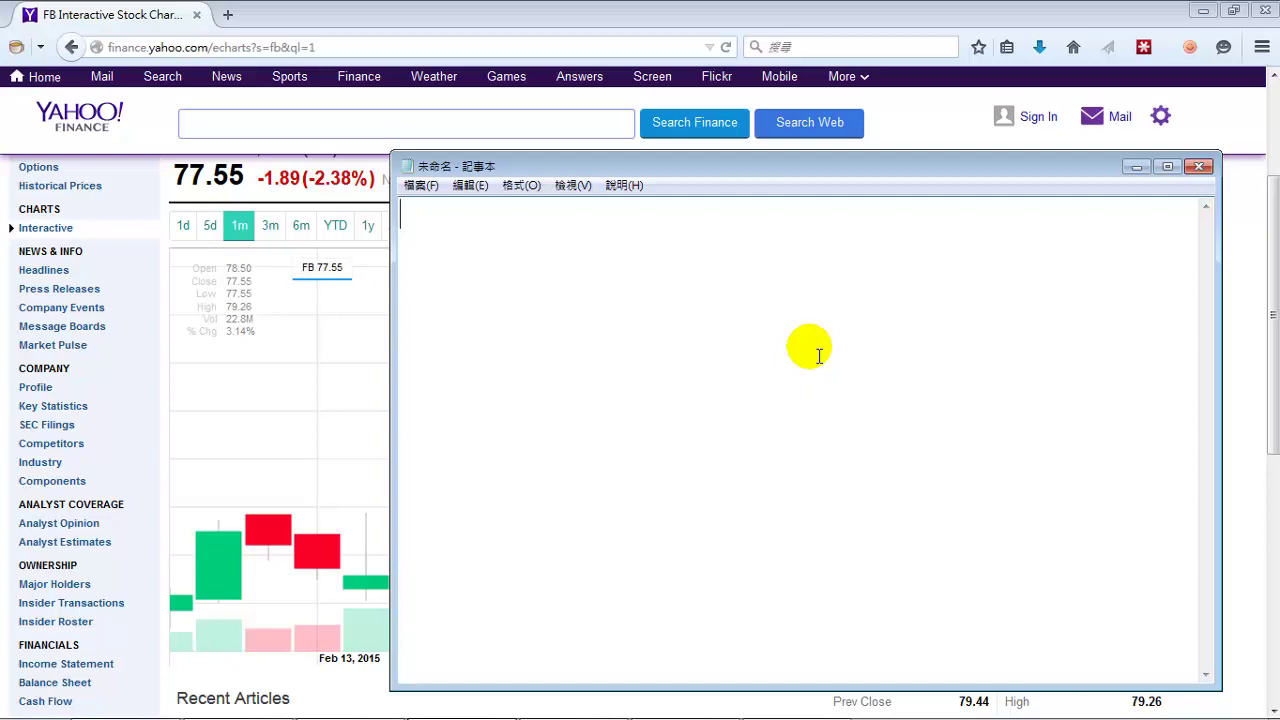
pyautogui.write('Yesterday:')
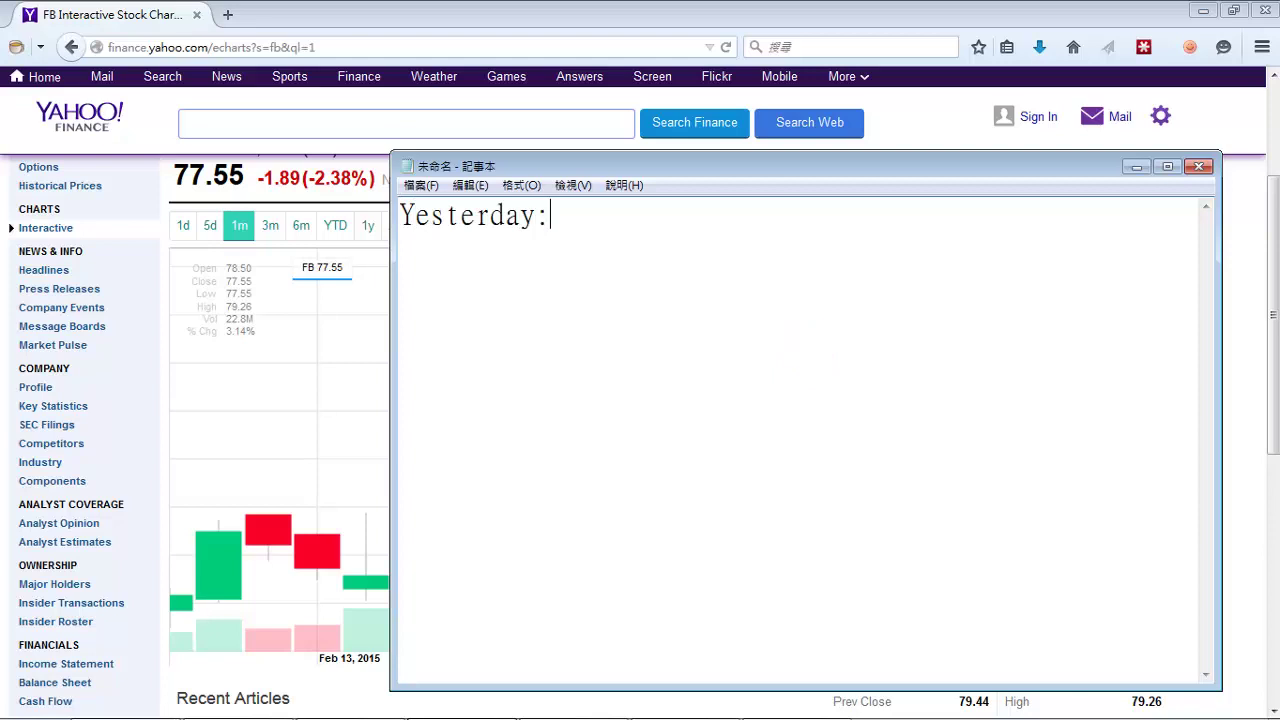
pyautogui.write(' if gne')
pyautogui.press('BackSpace')
pyautogui.press('BackSpace')
pyautogui.write('reen')
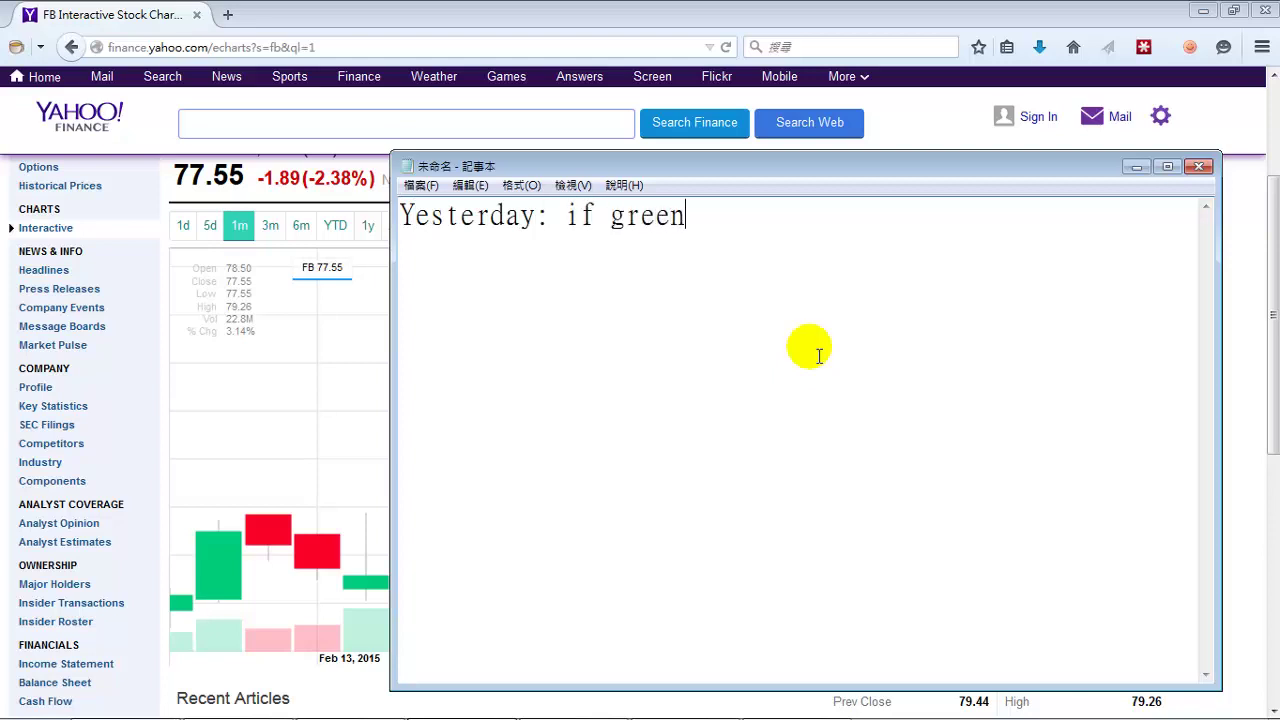
pyautogui.write(' candlestick')
# Add the lines "AND" and "Today (as the market opens), price is > Yesterday's closing price" to the note.
pyautogui.press('Return')
pyautogui.write('AND')
pyautogui.press('Return')
pyautogui.write('Today (as ')
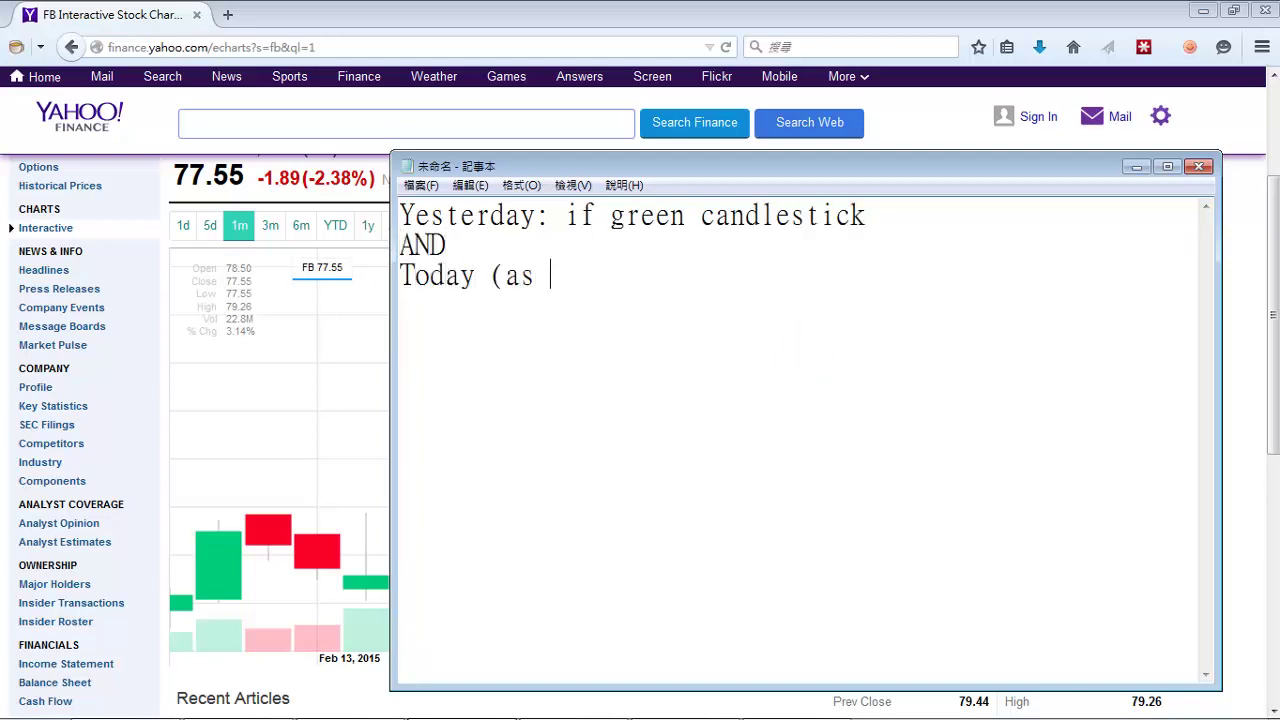
pyautogui.write('the market opens), price ')
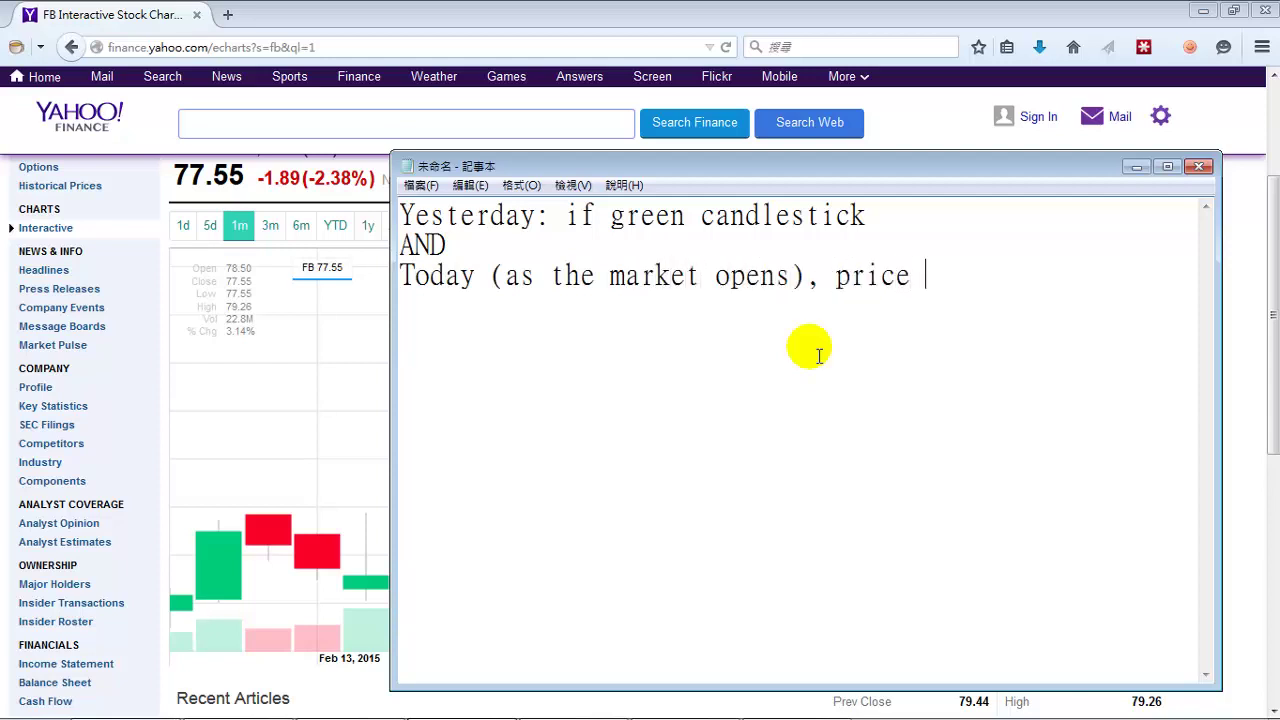
pyautogui.write("is > Yesterdas'")
pyautogui.press('BackSpace')
pyautogui.write("y's closing price")
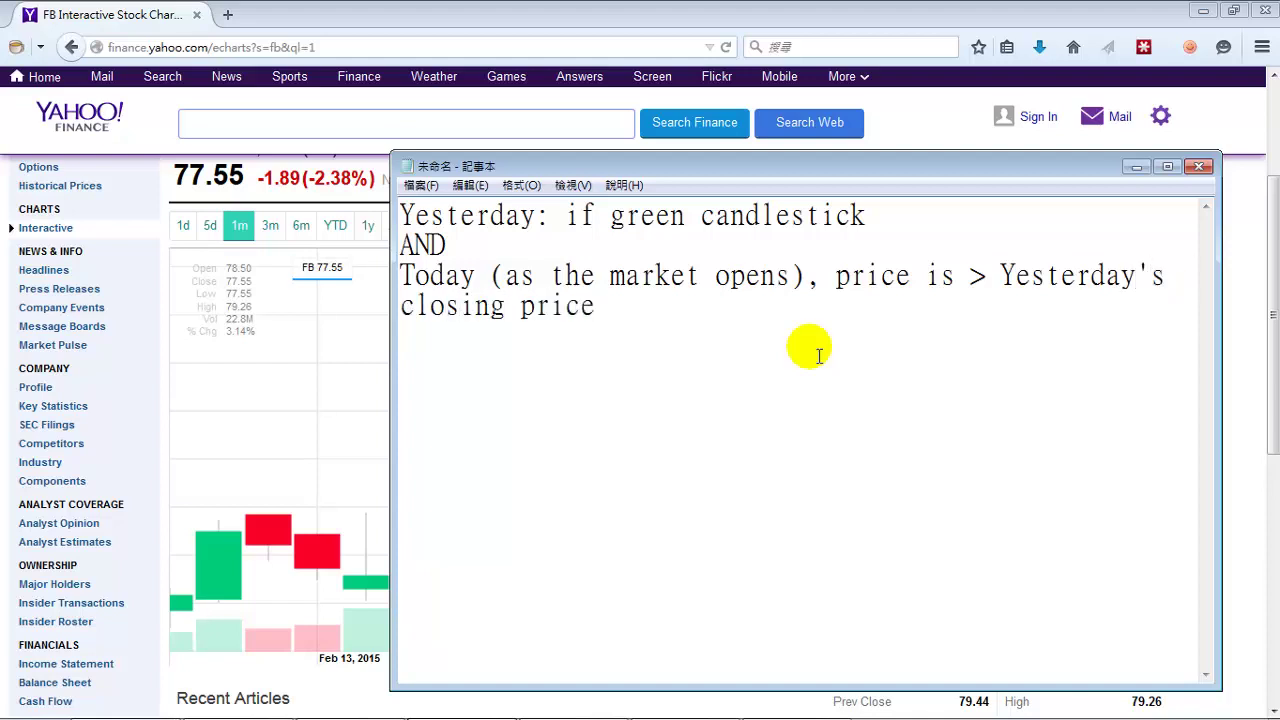
# Below a blank line, add "THEN", another blank line, "Short the stock" and "IMMEDIATELY AFTER" on separate lines.
pyautogui.press('Return')
pyautogui.write('THEN')
pyautogui.press('Return')
pyautogui.press('Return')
pyautogui.write('Short the stock')
pyautogui.press('Return')
pyautogui.write('IMMEDIATELY AFTER')
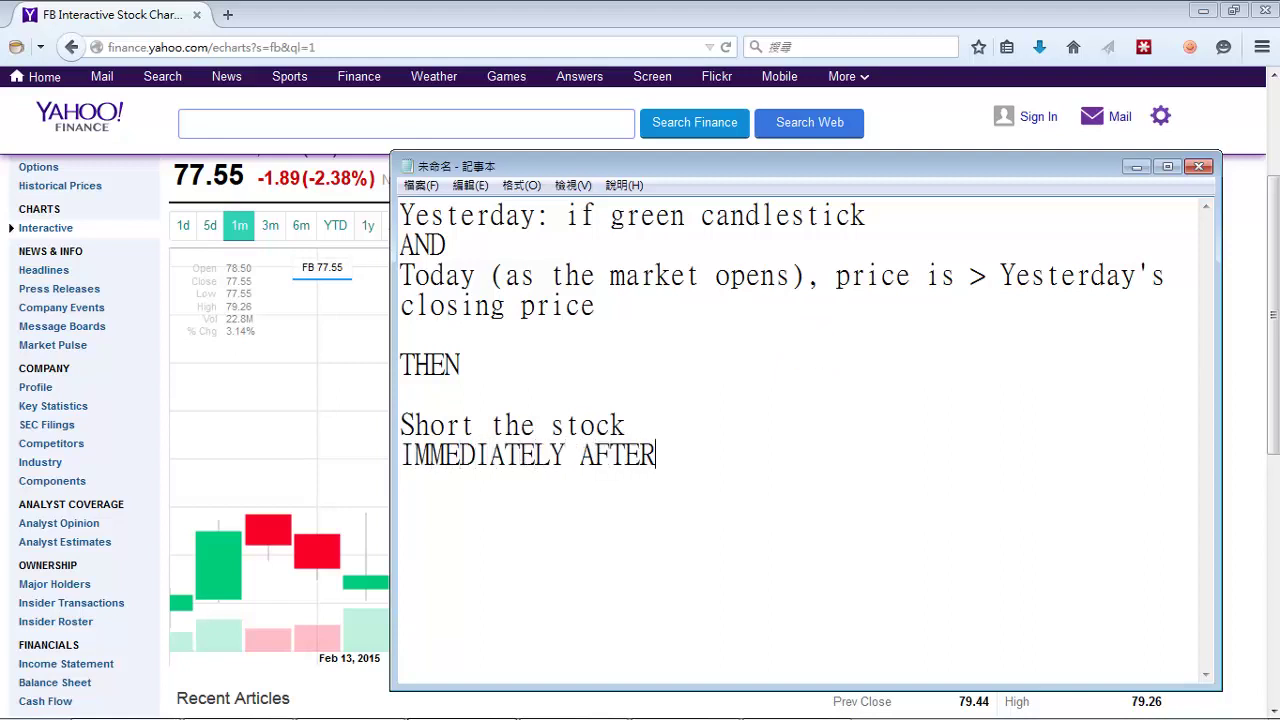
# Add the final line "Place a limit order to buy the stock at yesterdays' closing price" to the note.
pyautogui.press('Return')
pyautogui.write('Place a limit order to buy ')
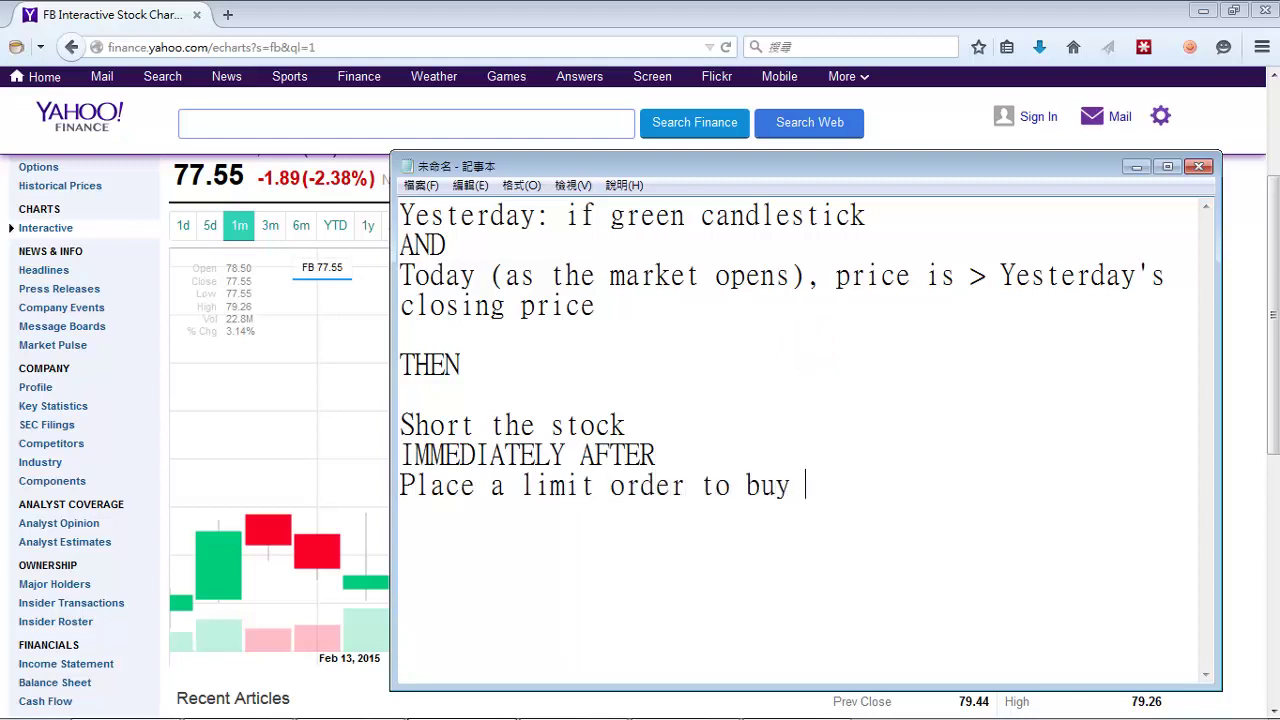
pyautogui.write('the stock at the')
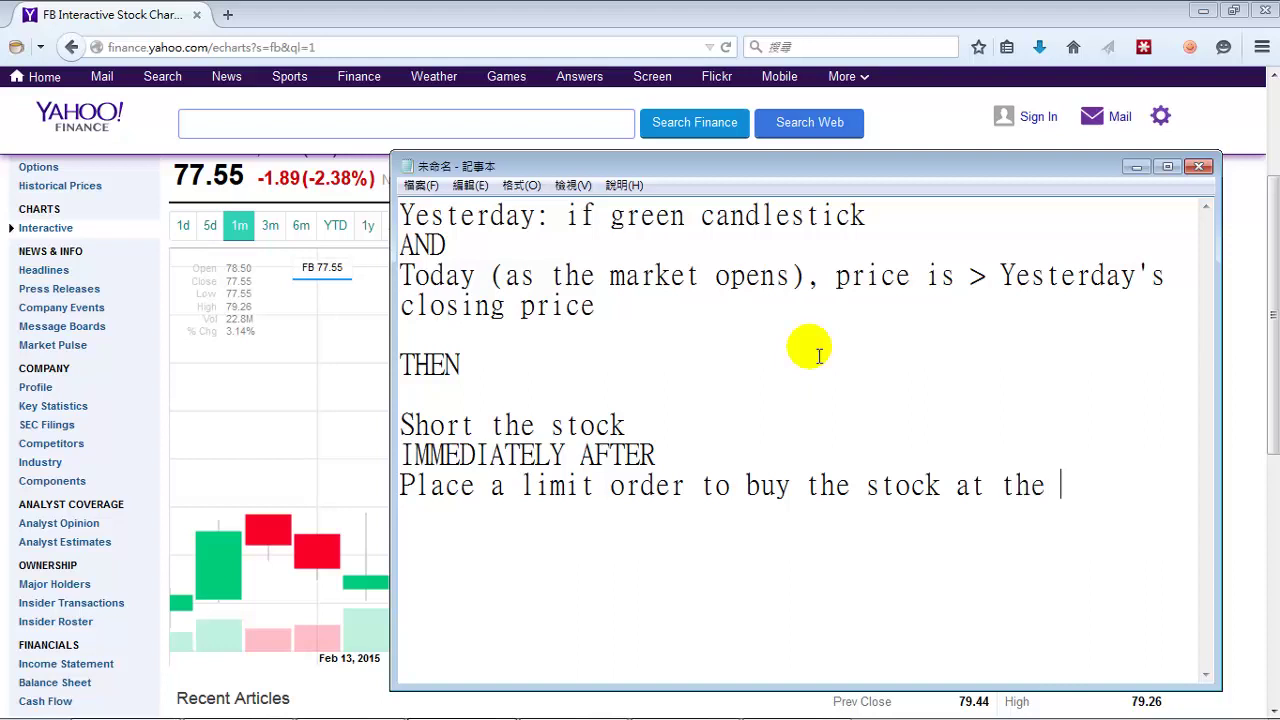
pyautogui.moveTo(1030, 276); pyautogui.dragTo(1110, 324)
pyautogui.click(1110, 324)
pyautogui.click(1086, 509)
pyautogui.press('BackSpace')
pyautogui.press('BackSpace')
pyautogui.press('BackSpace')
pyautogui.write("yesterdays' closing price")
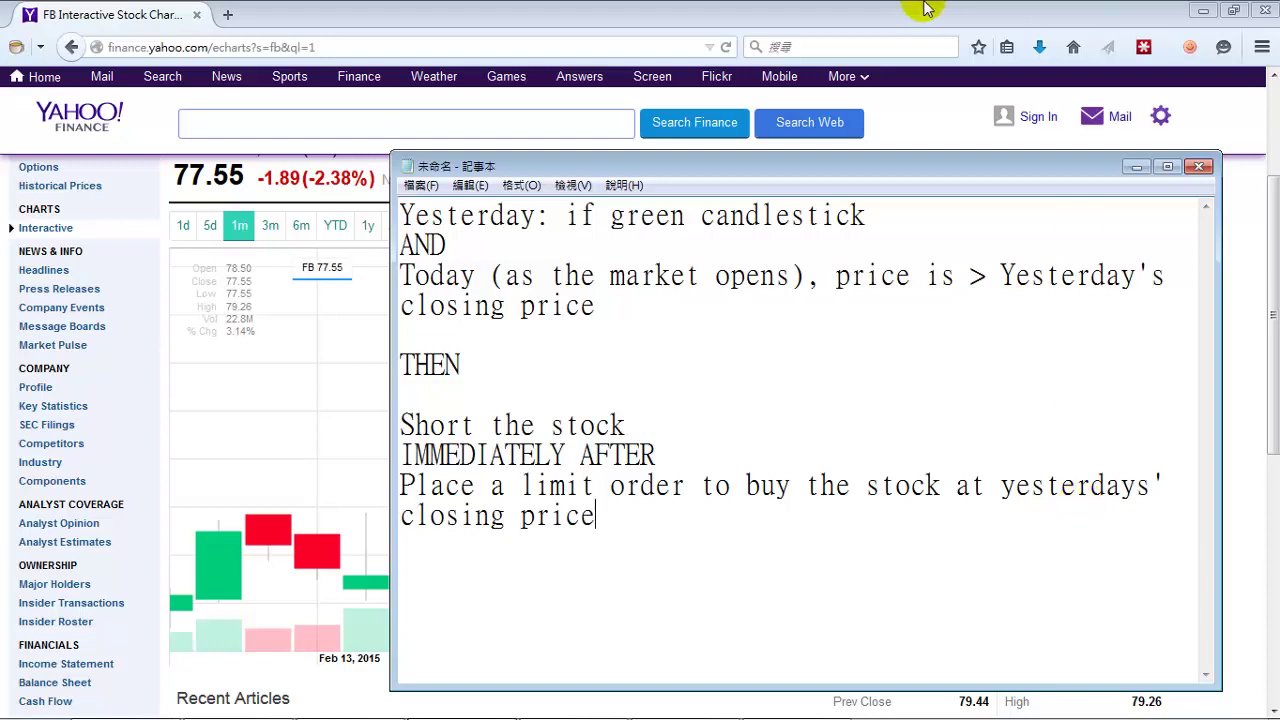
# Switch back to the browser window with the Facebook candlestick chart.
pyautogui.click(872, 9)
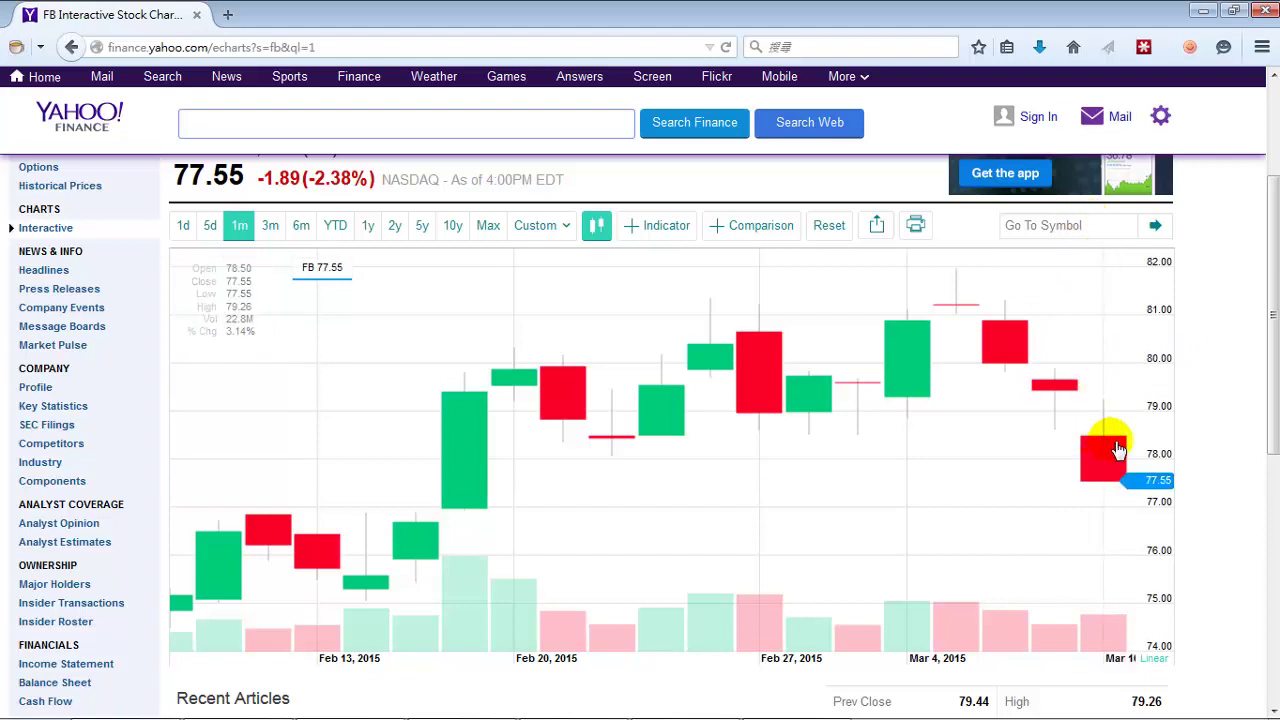
pyautogui.moveTo(557, 700)
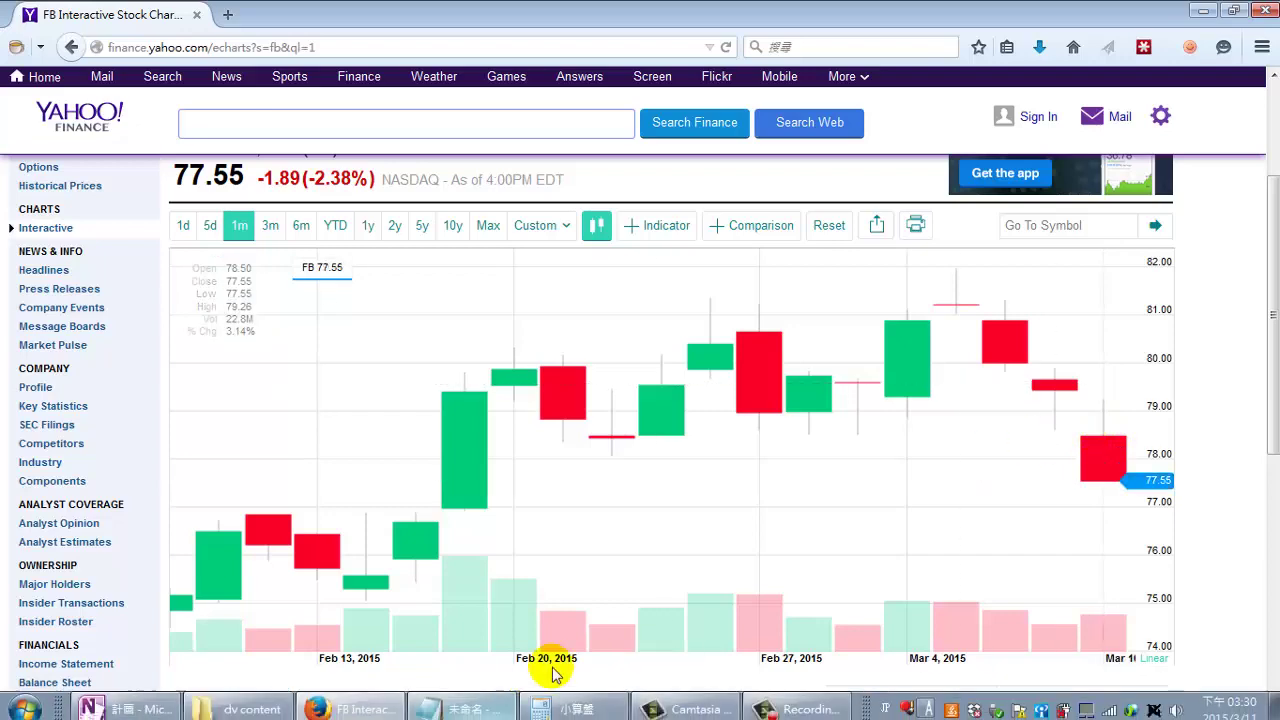
# Switch to the Notepad note with the trading rules and insert two blank lines above its first line.
pyautogui.click(605, 705)
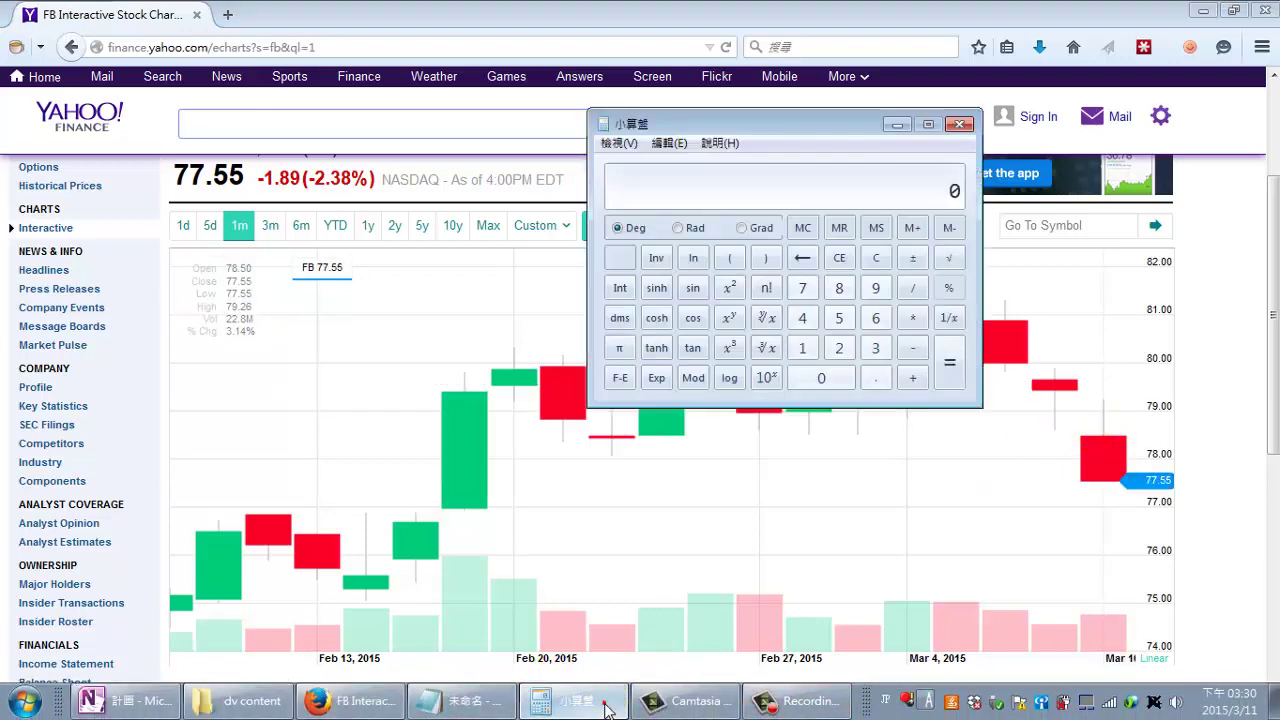
pyautogui.click(602, 705)
pyautogui.click(447, 705)
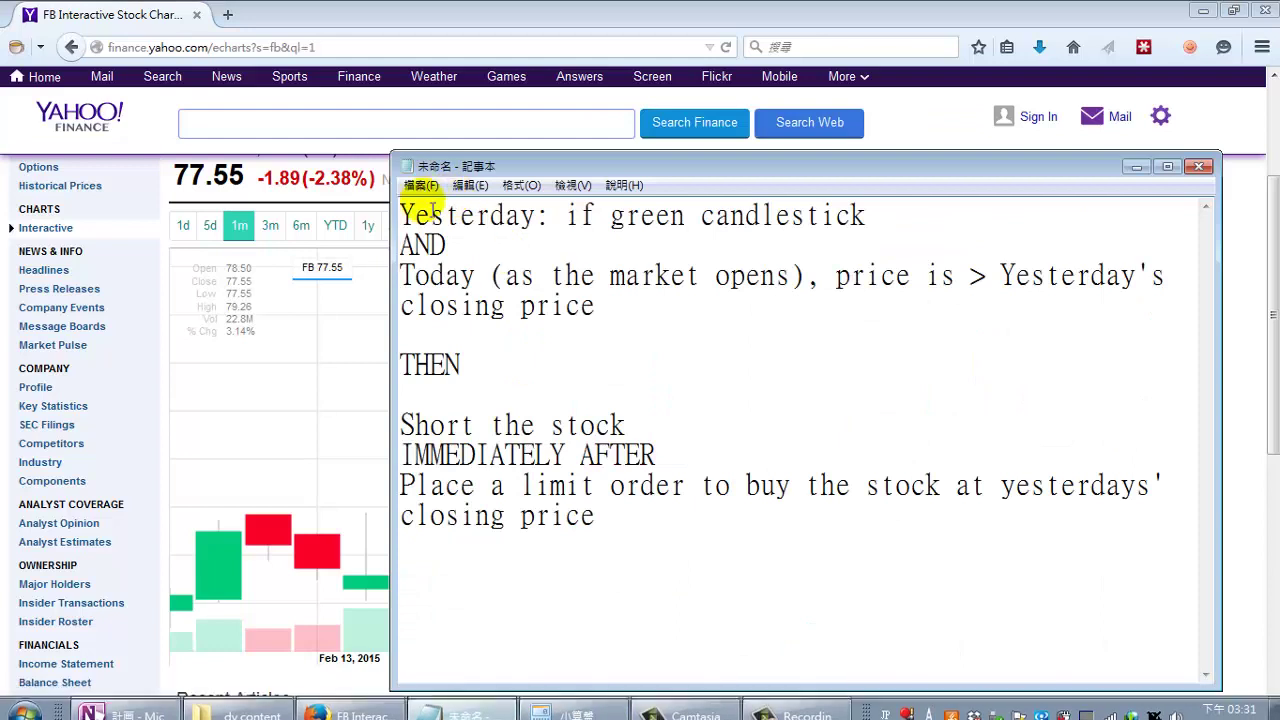
pyautogui.press('Return')
pyautogui.press('Return')
pyautogui.press('Up')
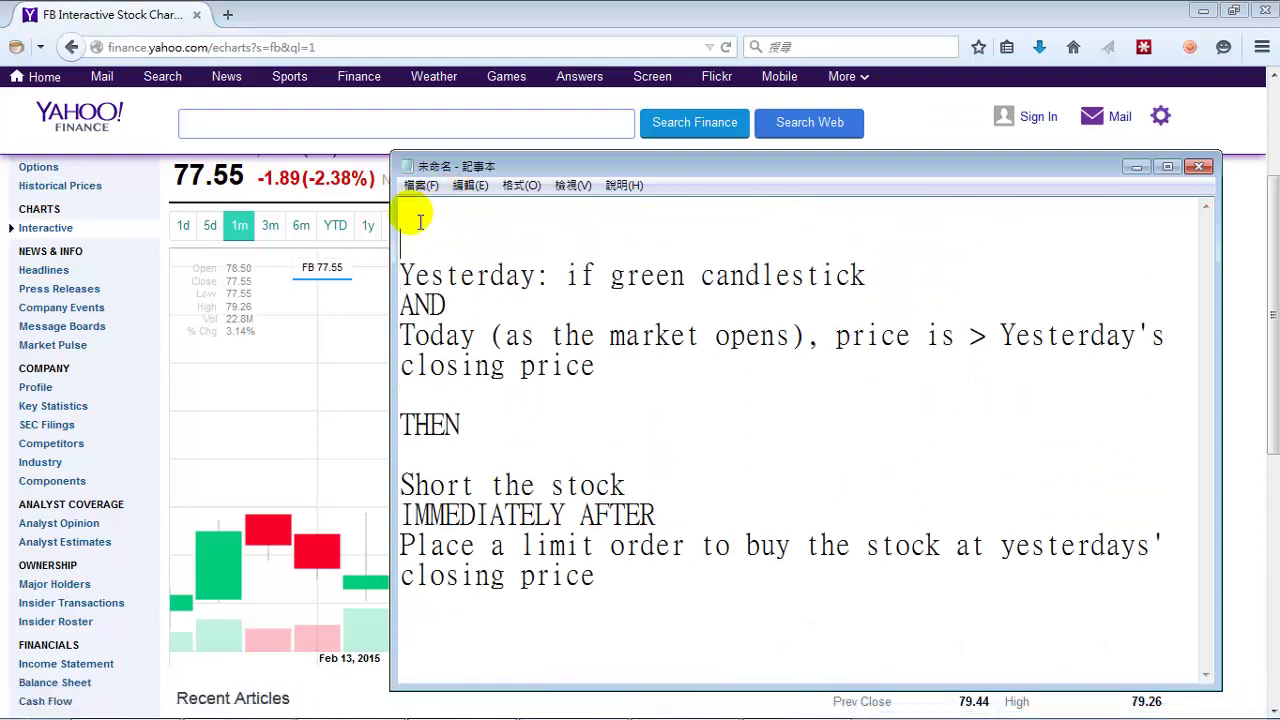
pyautogui.write('Y')
pyautogui.hotkey('shift', 'Left')
pyautogui.press('BackSpace')
# Copy the whole short-selling rule and paste the duplicate at the very start of the note.
pyautogui.moveTo(605, 595); pyautogui.dragTo(395, 262)
pyautogui.rightClick(540, 310)
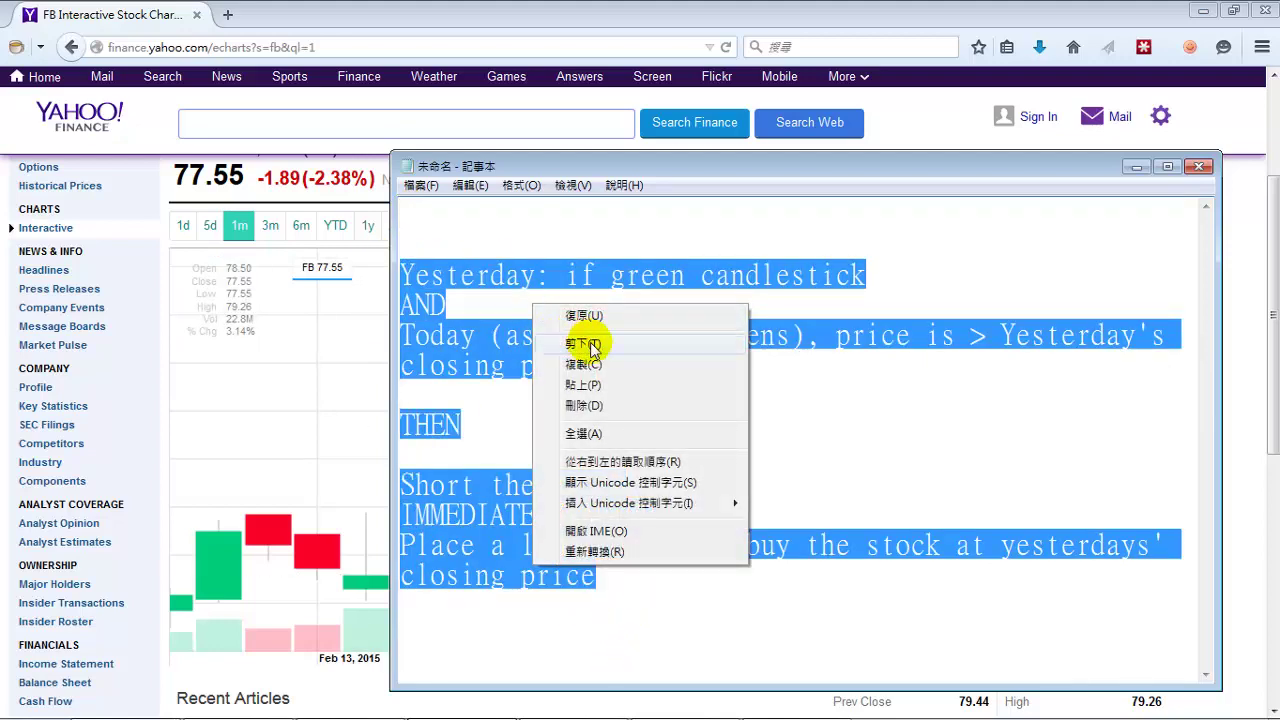
pyautogui.click(580, 366)
pyautogui.click(520, 216)
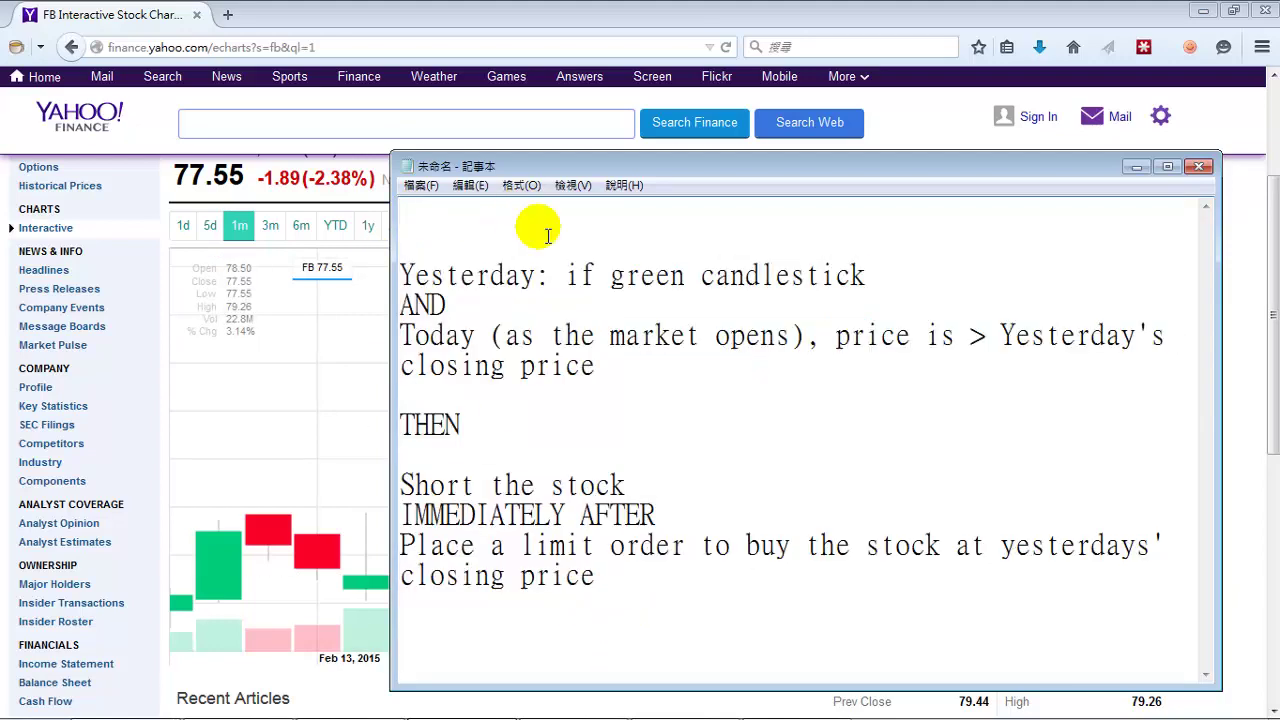
pyautogui.hotkey('ctrl', 'v')
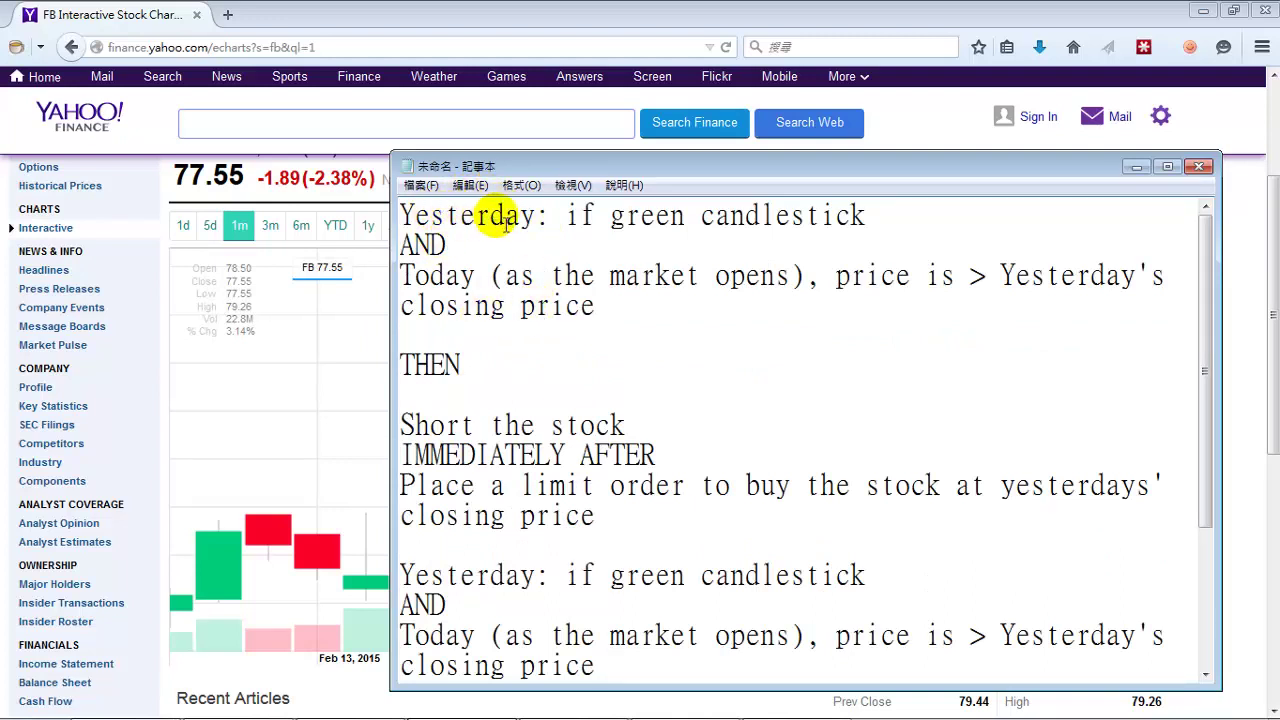
# In the first copy of the rule, replace "green" with "red" and the ">" sign with "<".
pyautogui.doubleClick(645, 216)
pyautogui.rightClick(638, 212)
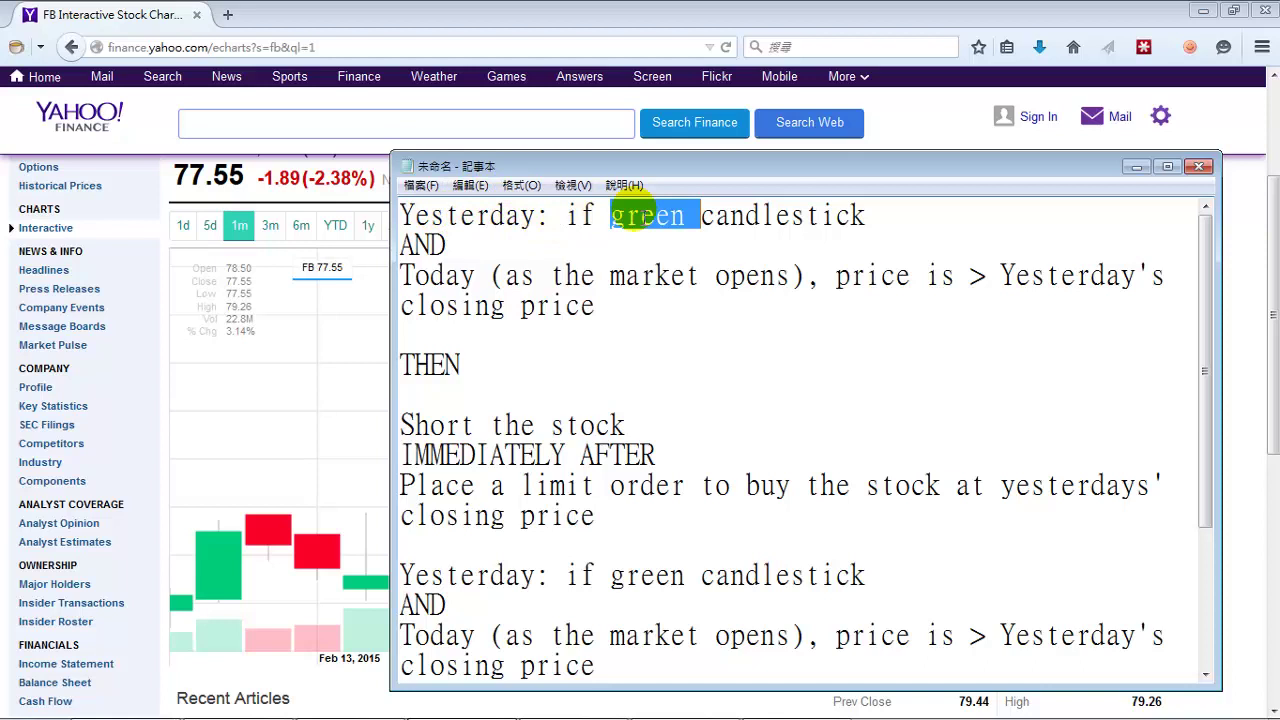
pyautogui.write('red')
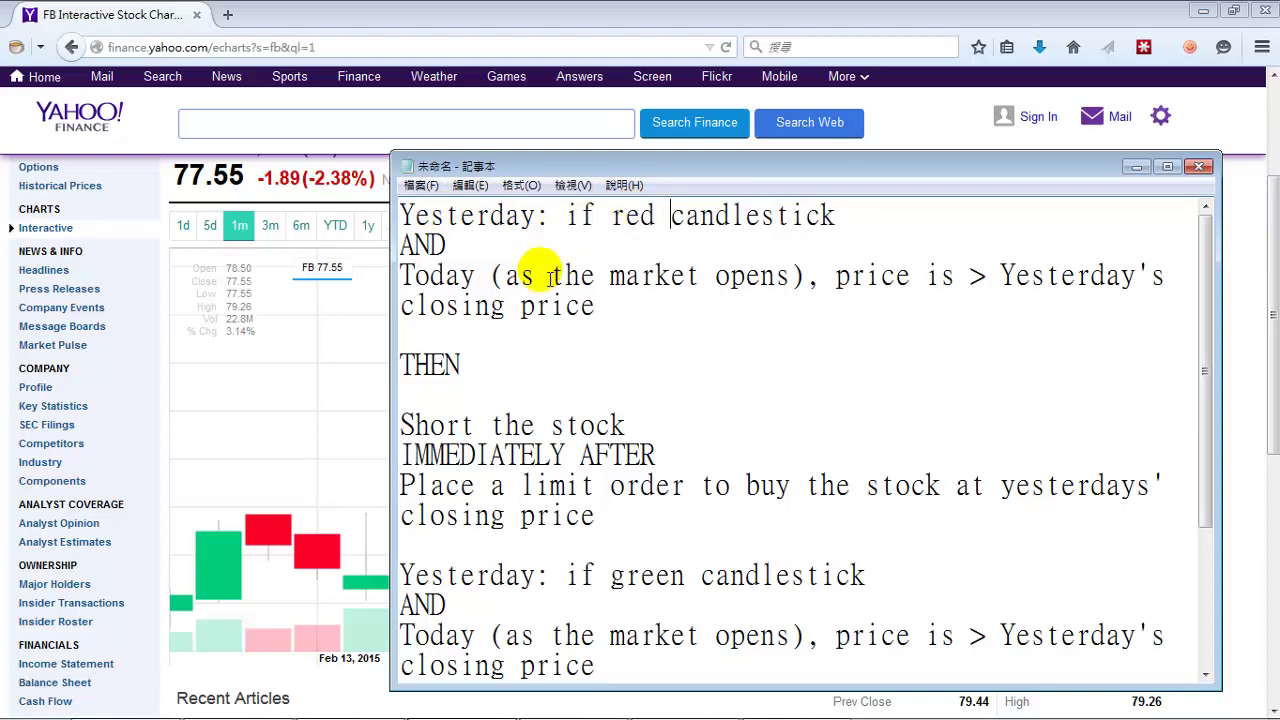
pyautogui.click(970, 277)
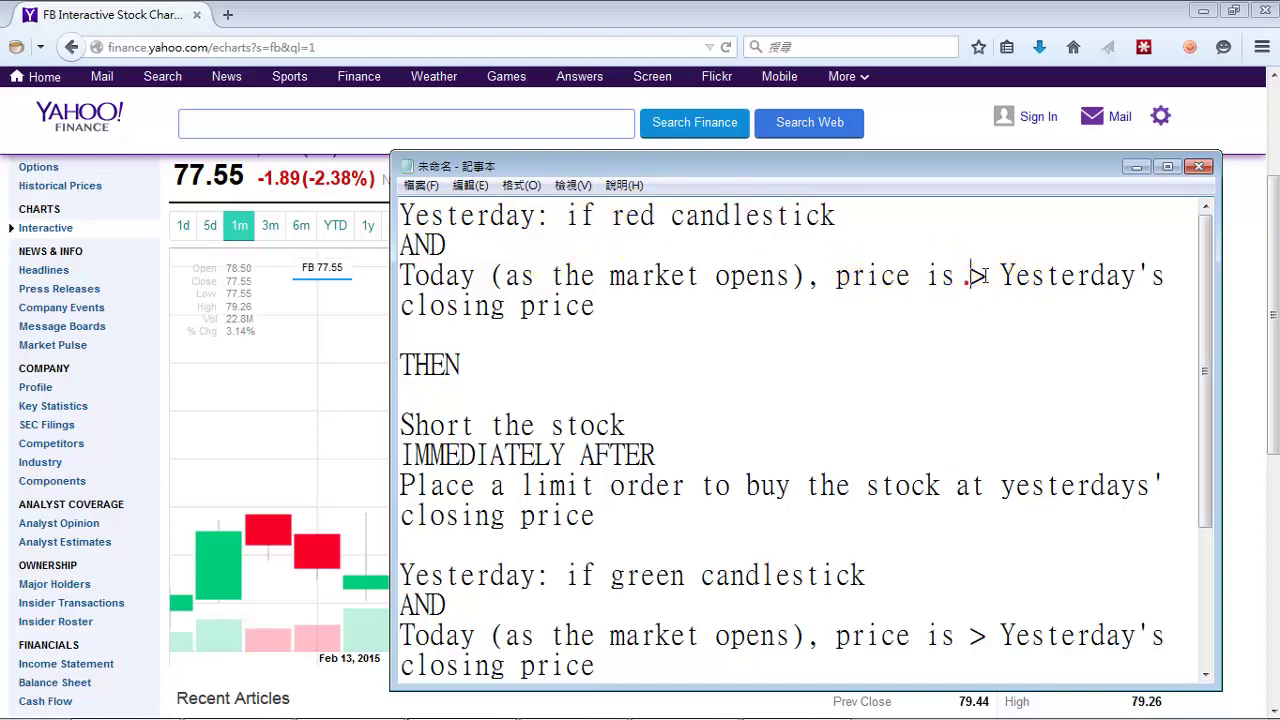
pyautogui.press('Delete')
pyautogui.write('<')
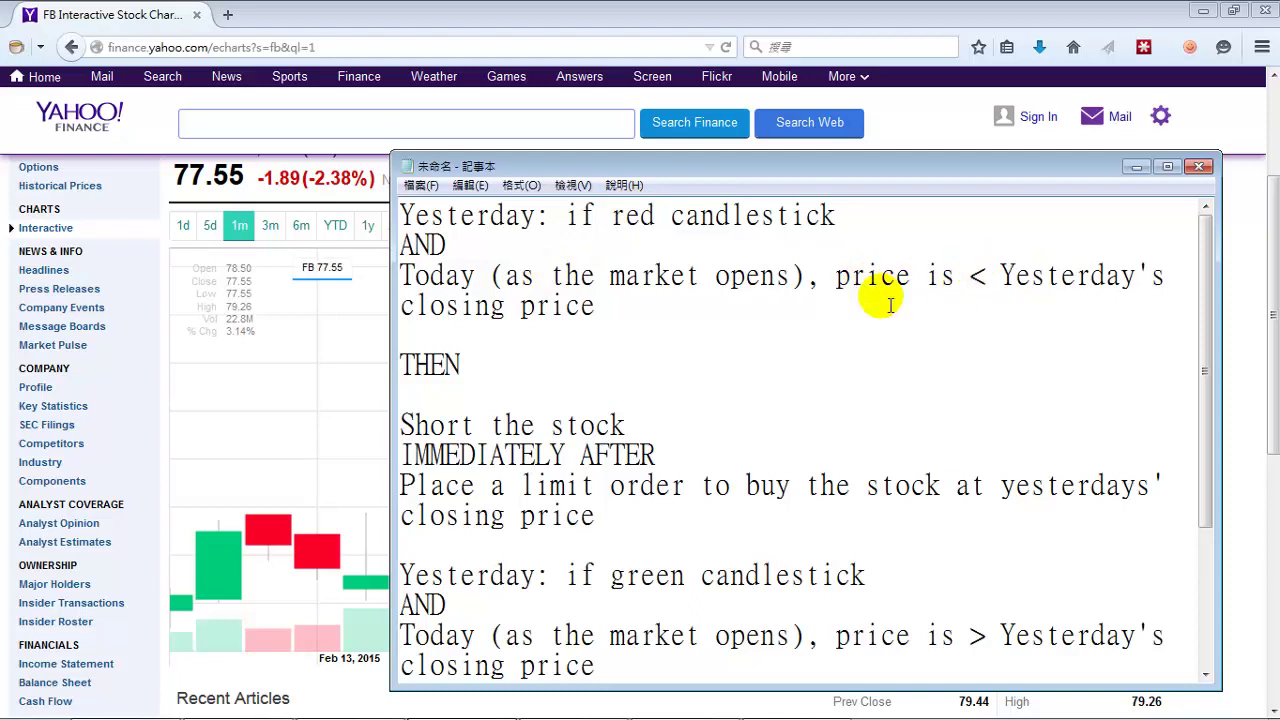
# In the first copy, replace "Short" with "Buy" and make the limit order "sell" the stock.
pyautogui.doubleClick(430, 428)
pyautogui.write('Buy')
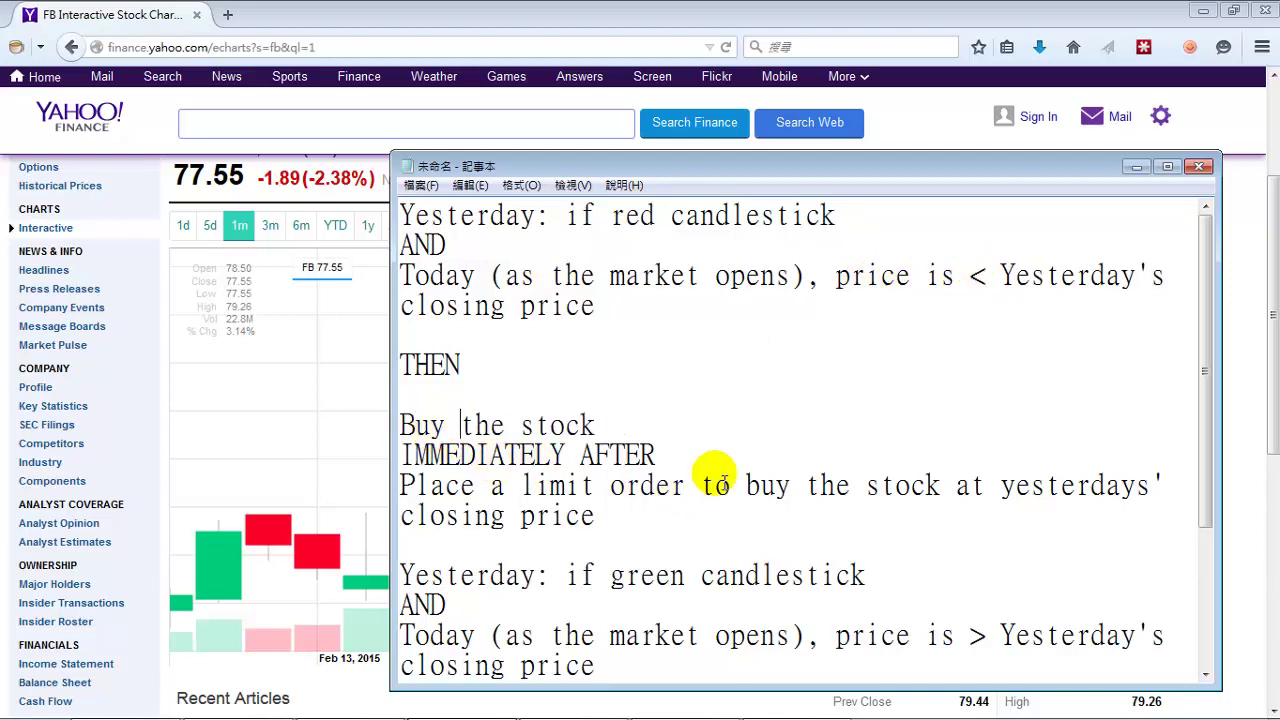
pyautogui.doubleClick(788, 487)
pyautogui.write('sell')
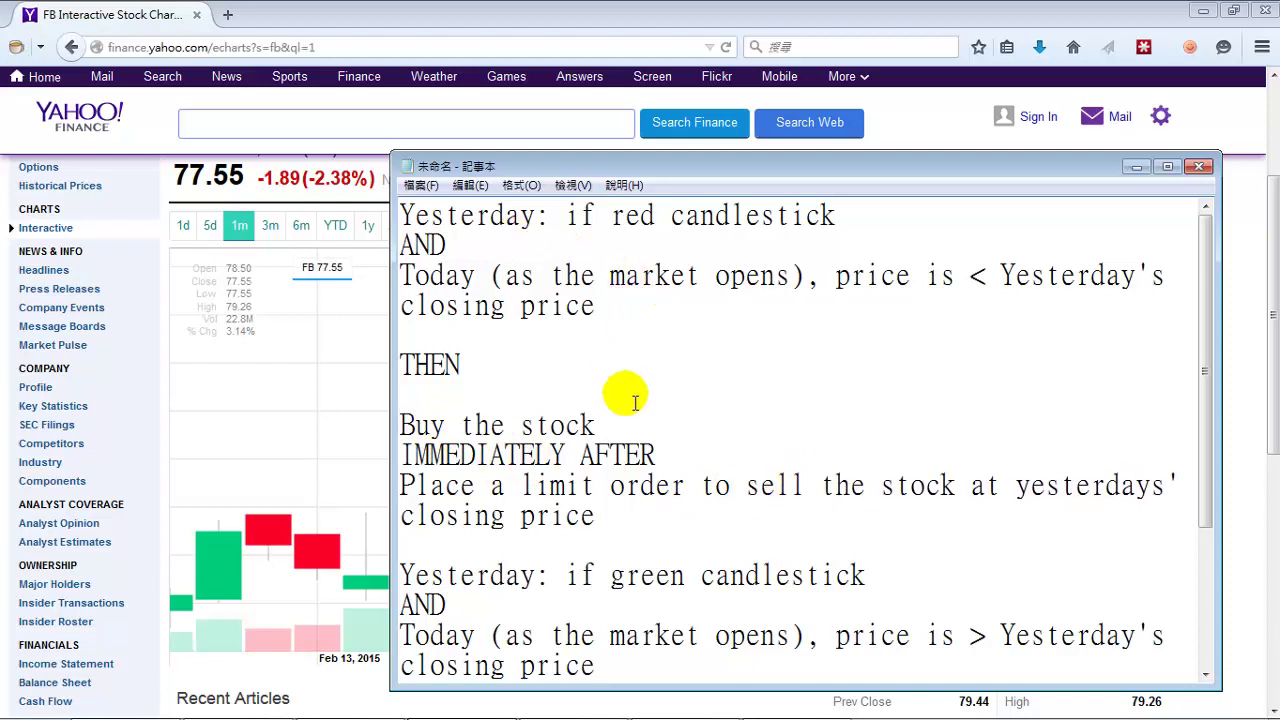
# Maximize the note and review the conditions and limit orders of the buy rule and the short rule, highlighting the relevant lines.
pyautogui.click(1167, 166)
pyautogui.moveTo(1008, 620); pyautogui.dragTo(5, 375)
pyautogui.moveTo(1053, 300); pyautogui.dragTo(10, 42)
pyautogui.click(298, 226)
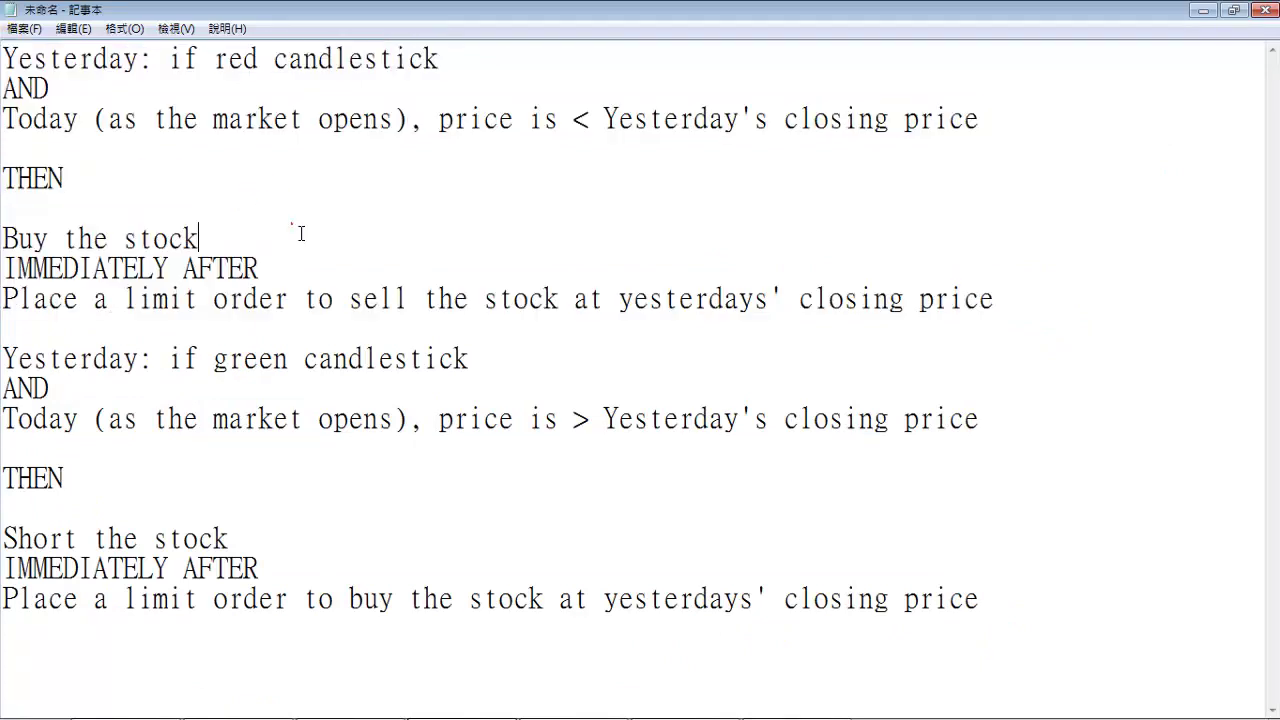
pyautogui.moveTo(1111, 128); pyautogui.dragTo(5, 55)
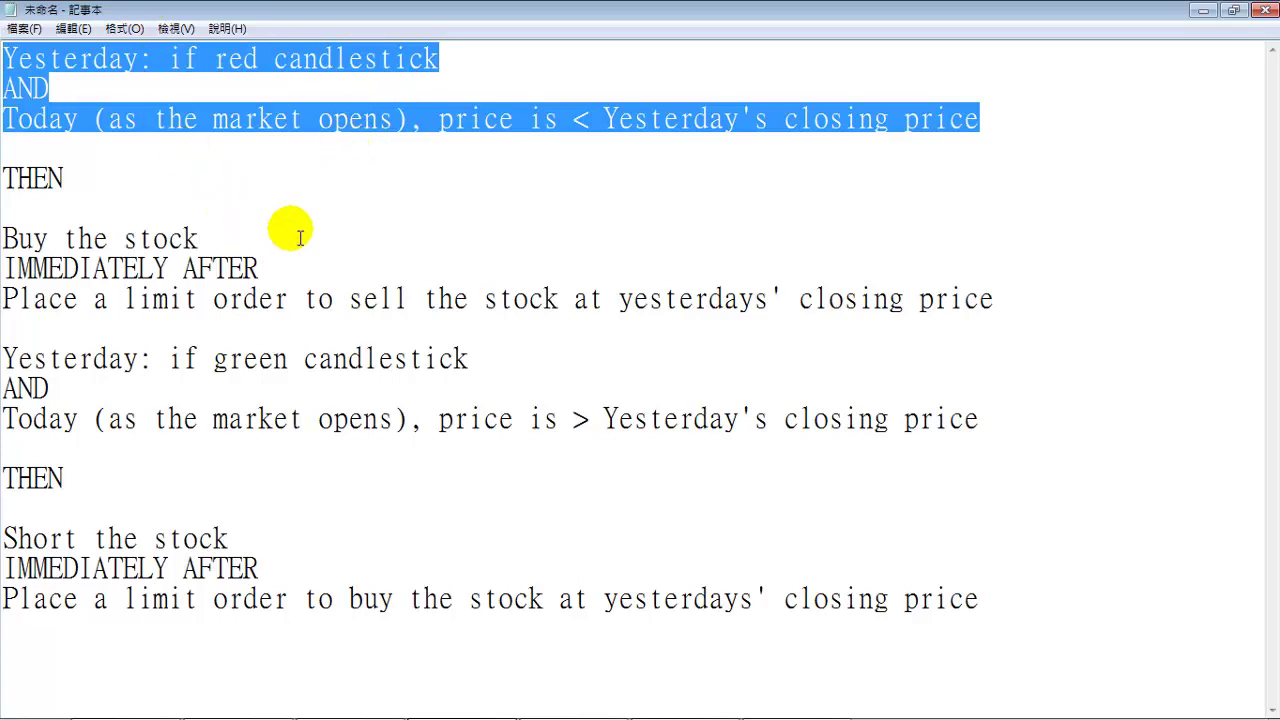
pyautogui.click(1097, 290)
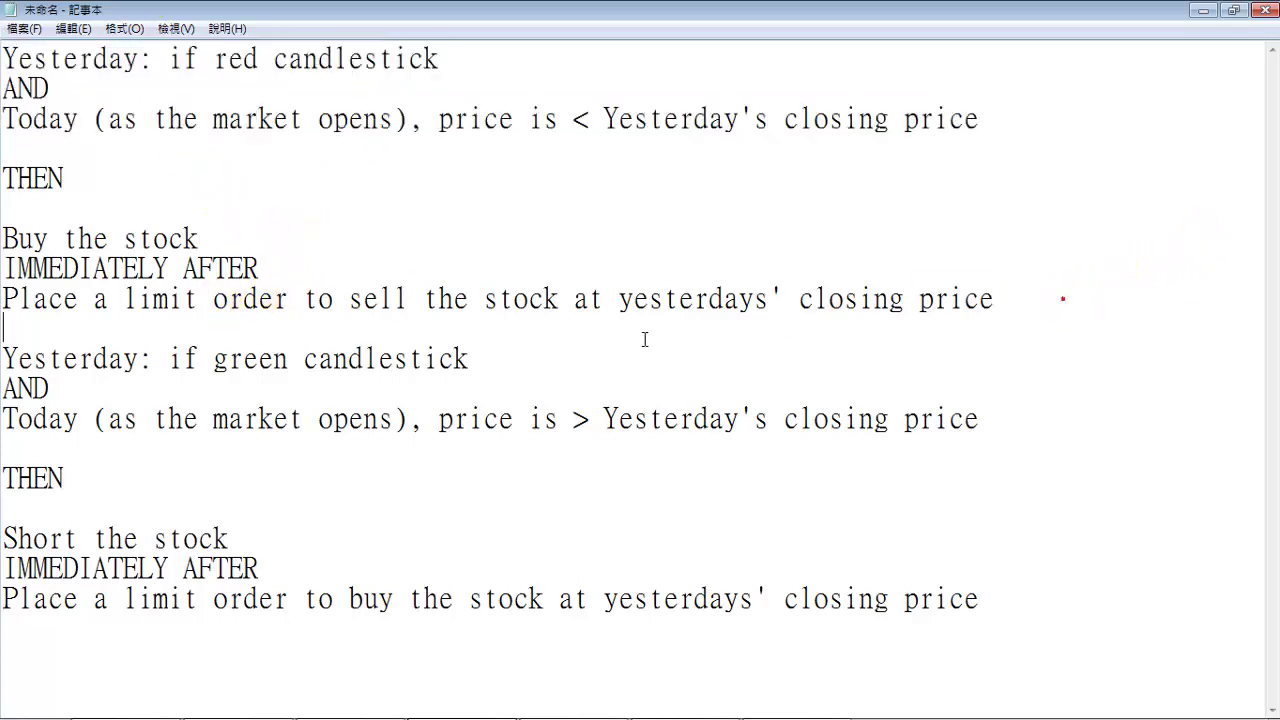
pyautogui.keyDown('shift'); pyautogui.click(8, 292); pyautogui.keyUp('shift')
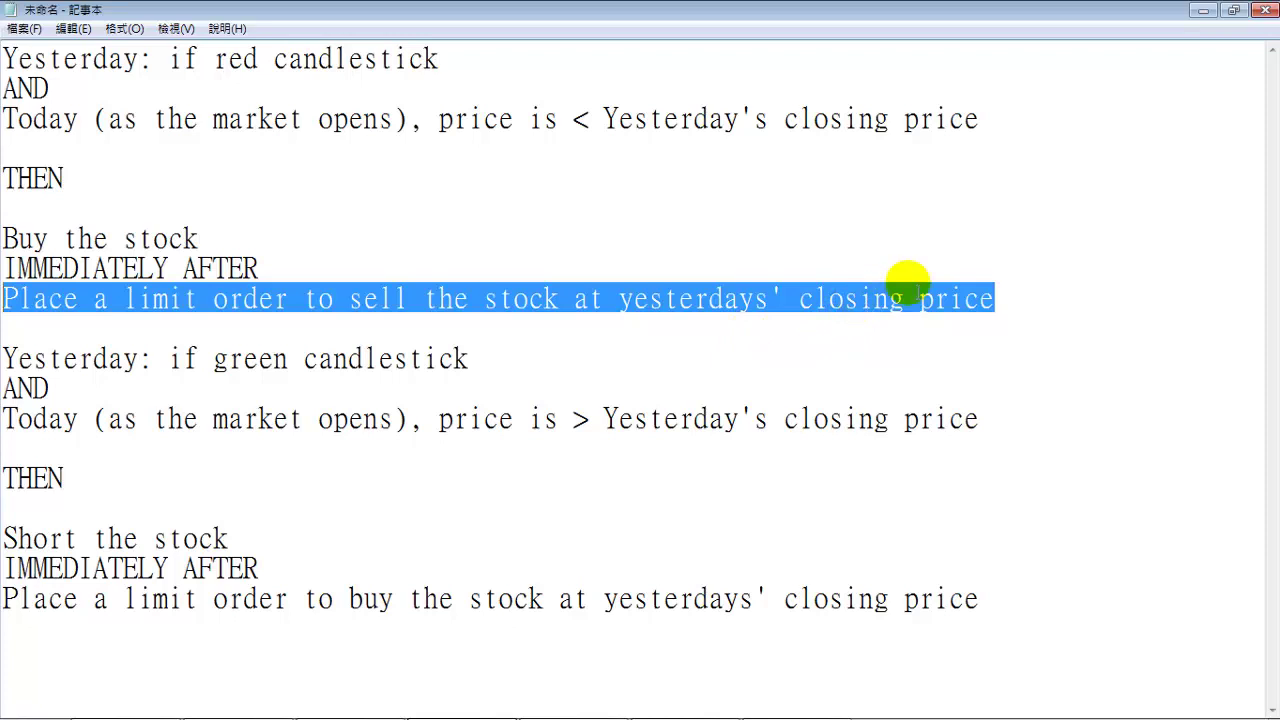
pyautogui.click(337, 536)
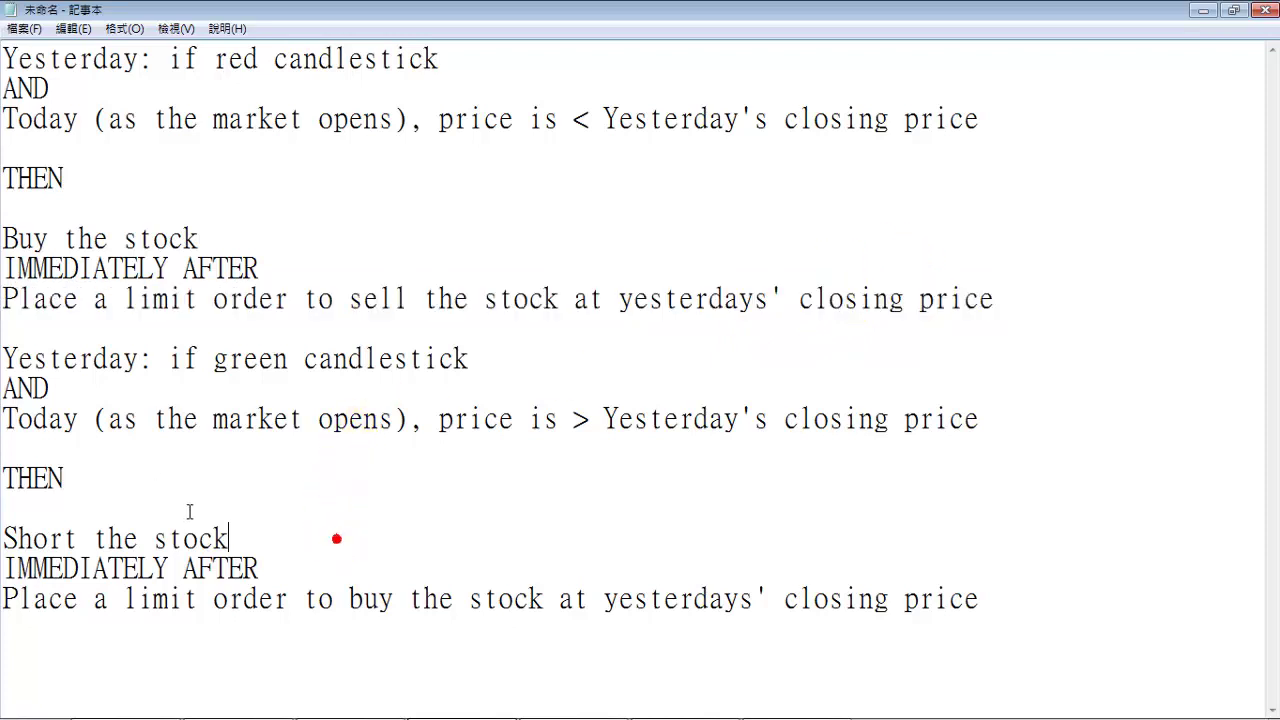
pyautogui.moveTo(1033, 598); pyautogui.dragTo(8, 598)
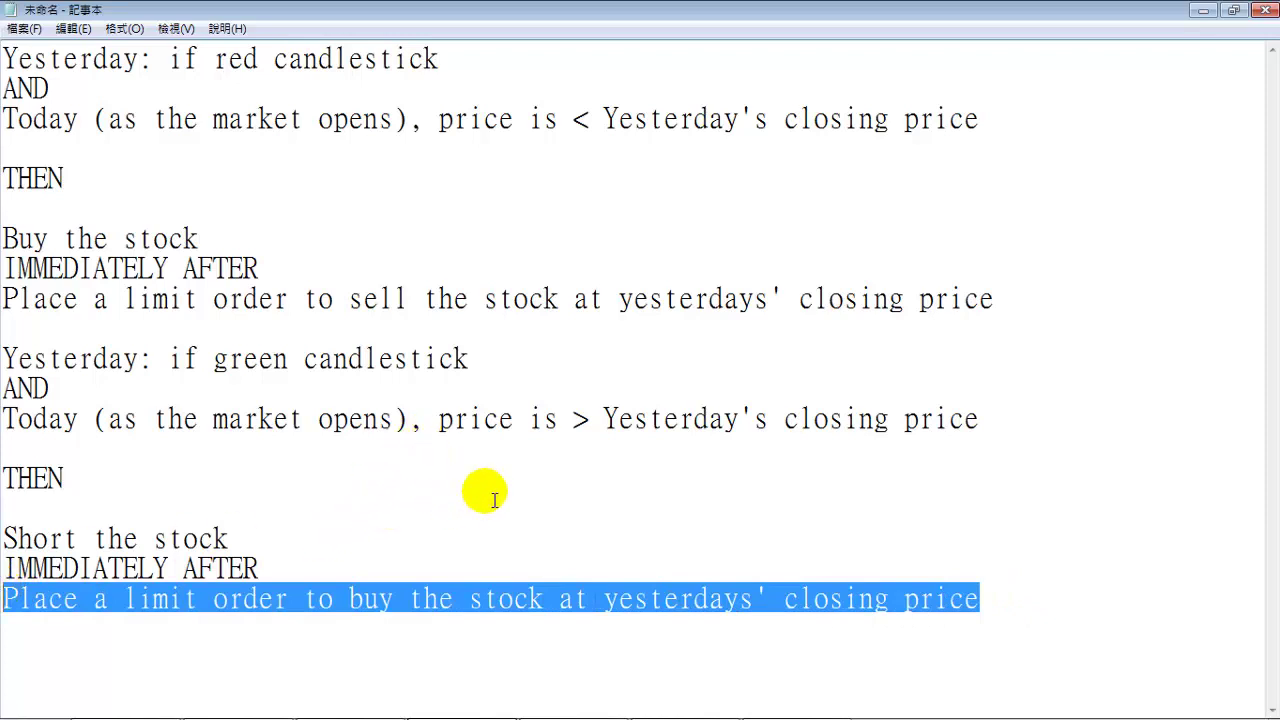
pyautogui.moveTo(1040, 425); pyautogui.dragTo(8, 357)
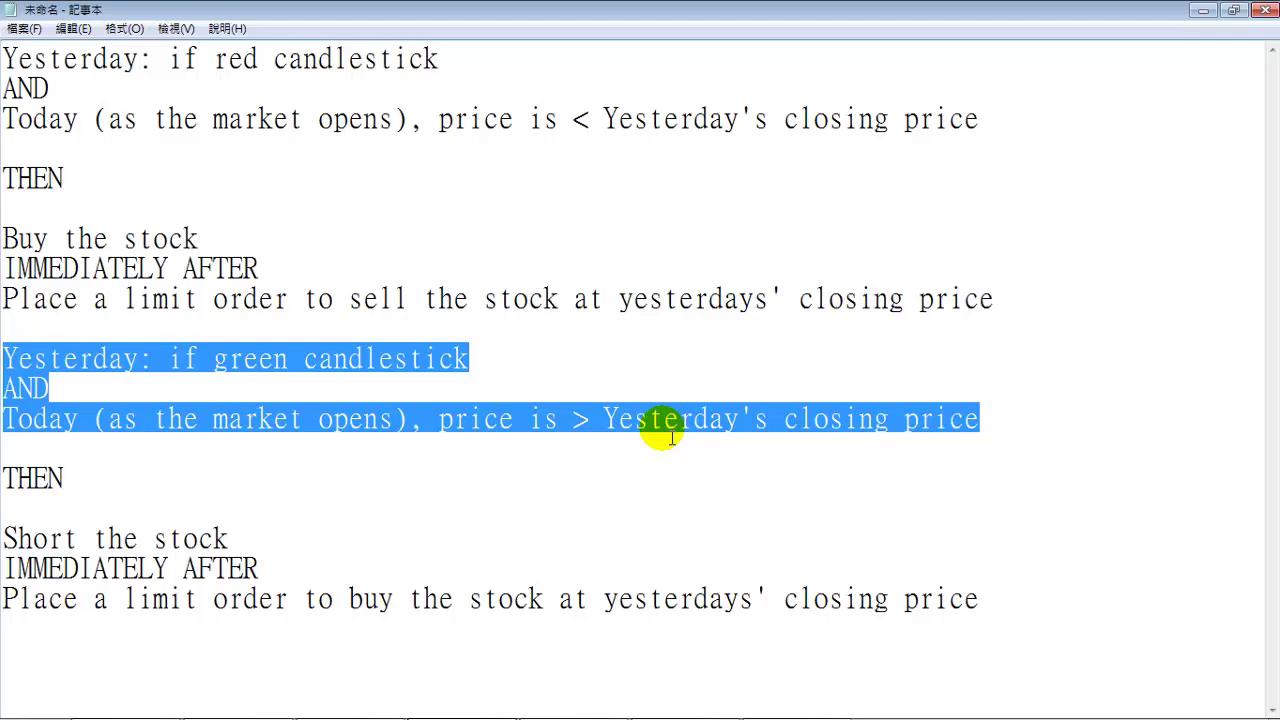
# Restore the note window, snap it to half the screen, and return to the Facebook candlestick chart.
pyautogui.doubleClick(700, 9)
pyautogui.moveTo(1270, 43); pyautogui.dragTo(1279, 43)
pyautogui.click(545, 180)
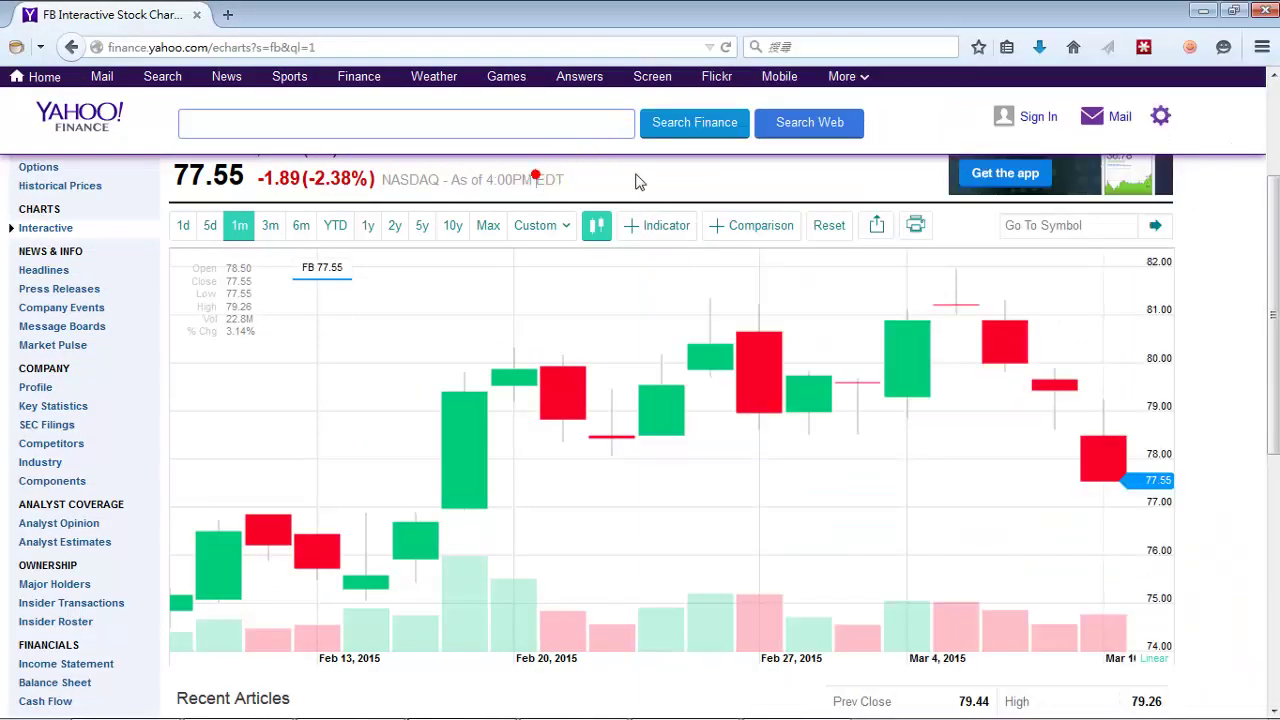
pyautogui.scroll(2, 629, 287)
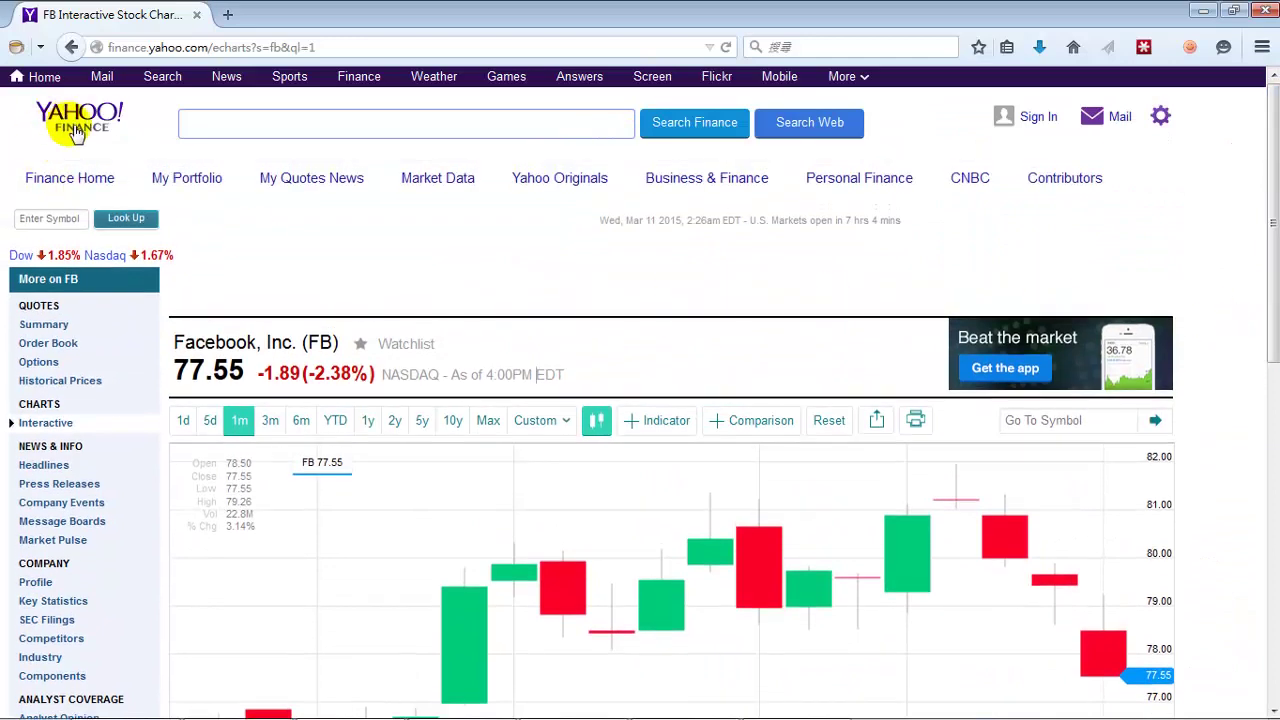
pyautogui.scroll(-2, 929, 266)
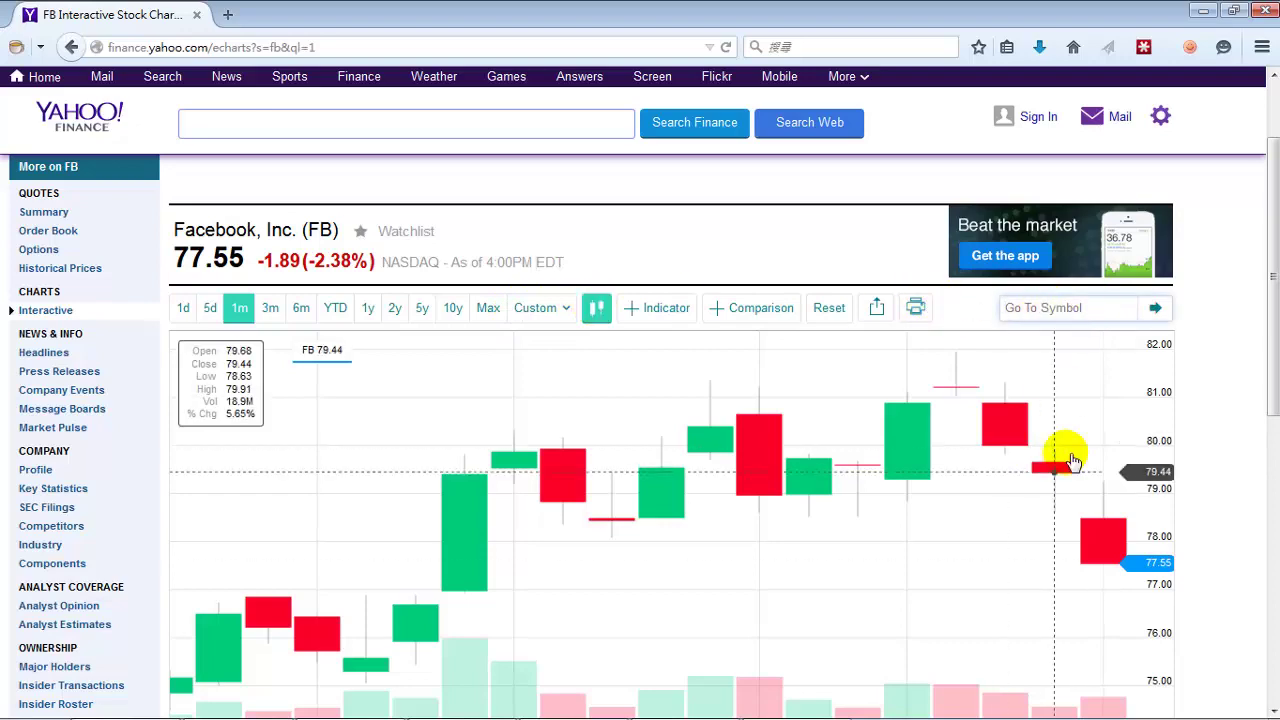
pyautogui.scroll(-2, 1194, 380)
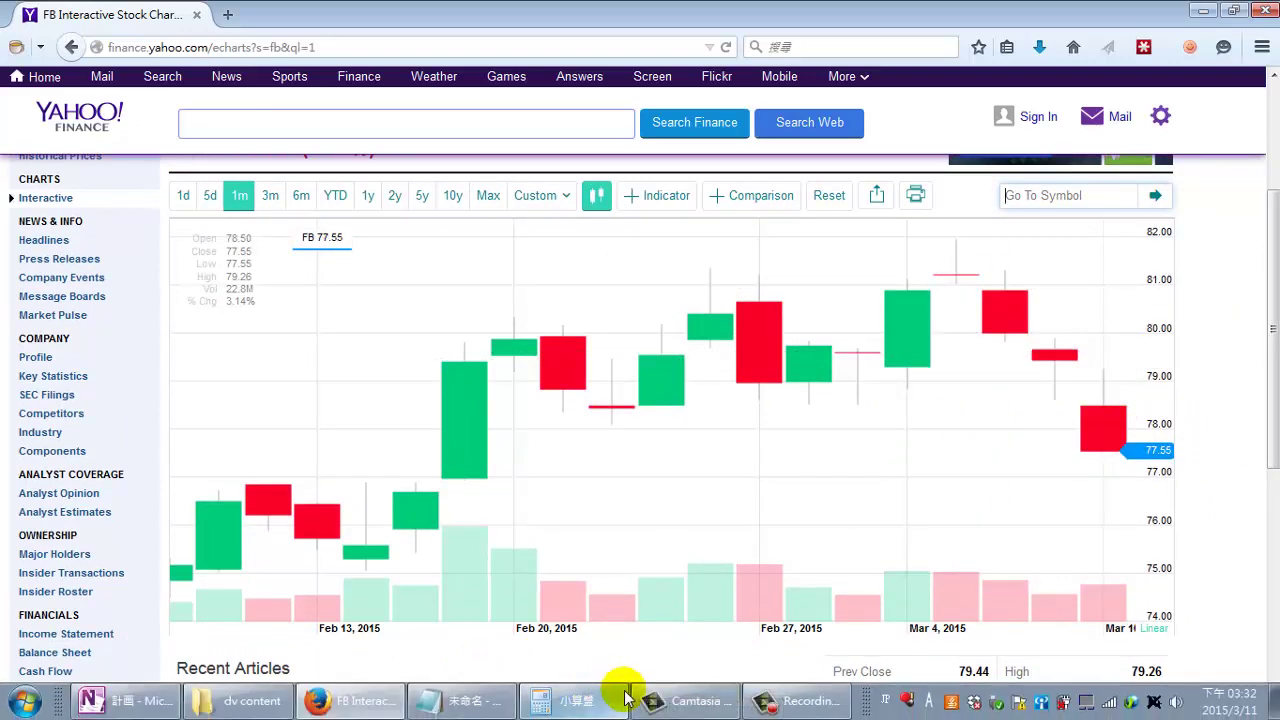
# Bring the note back to the front and highlight the opening-price condition of the red-candlestick rule.
pyautogui.click(623, 700)
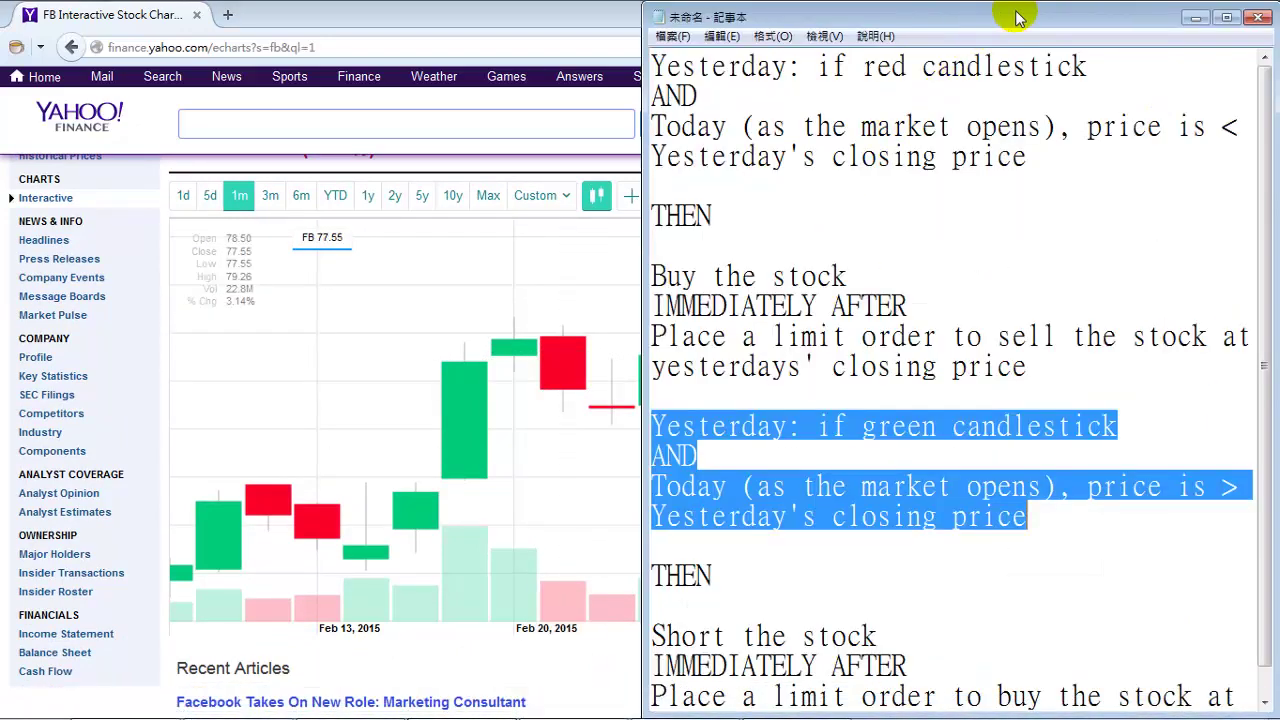
pyautogui.click(905, 80)
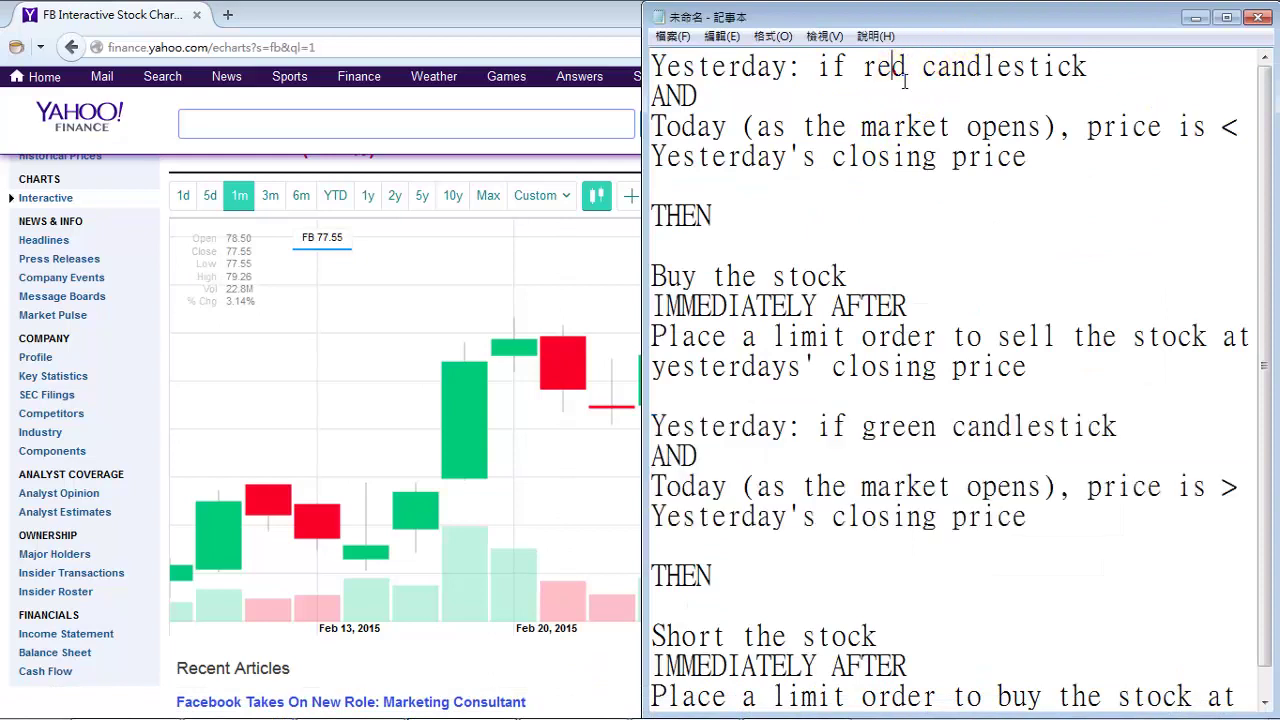
pyautogui.click(848, 134)
pyautogui.click(896, 134)
pyautogui.moveTo(1030, 160); pyautogui.dragTo(700, 140)
# Return to the browser and examine the most recent candlesticks on the one-month Facebook chart.
pyautogui.click(526, 10)
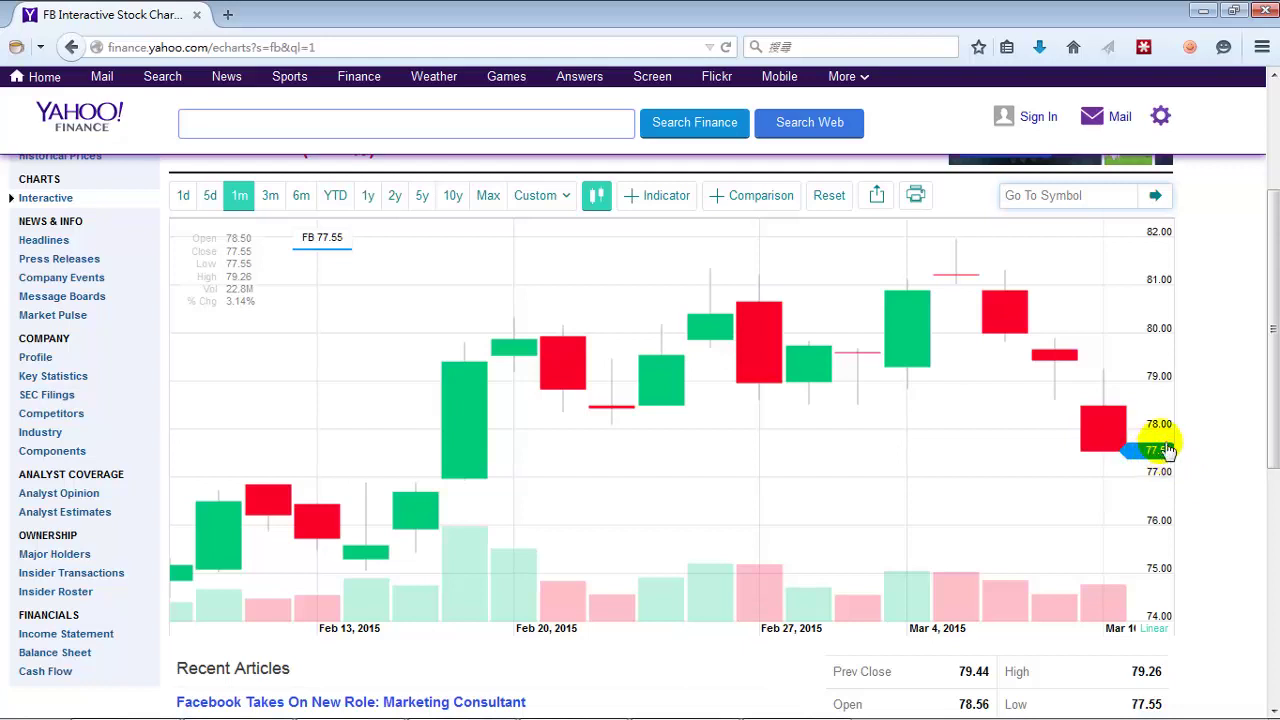
pyautogui.moveTo(580, 703)
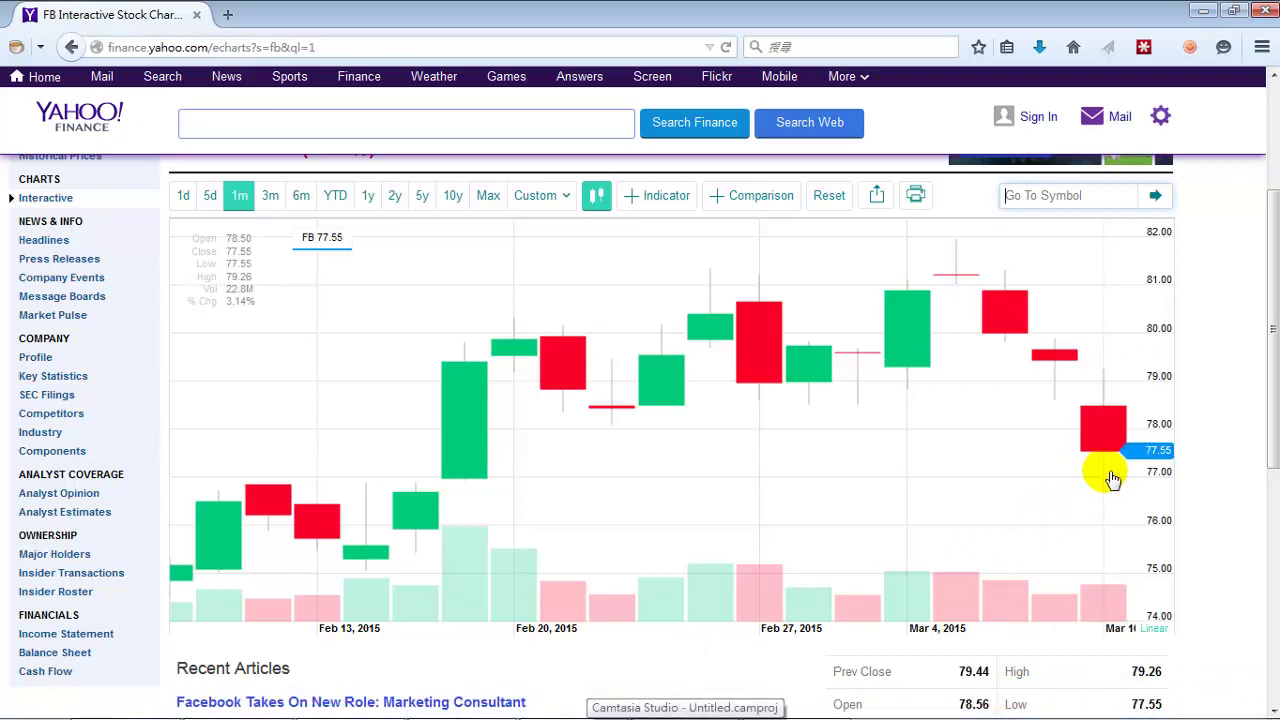
pyautogui.scroll(2, 1268, 323)
pyautogui.scroll(-1, 1270, 285)
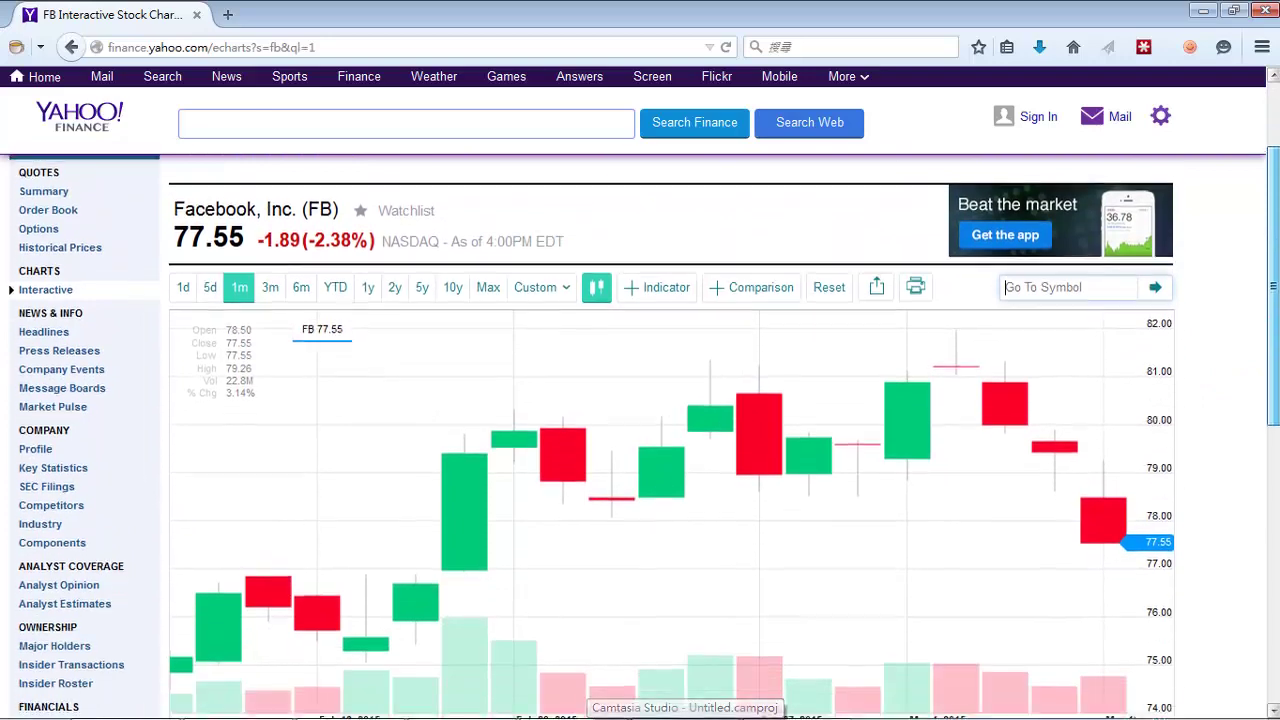
pyautogui.scroll(-2, 1266, 314)
pyautogui.scroll(1, 1266, 314)
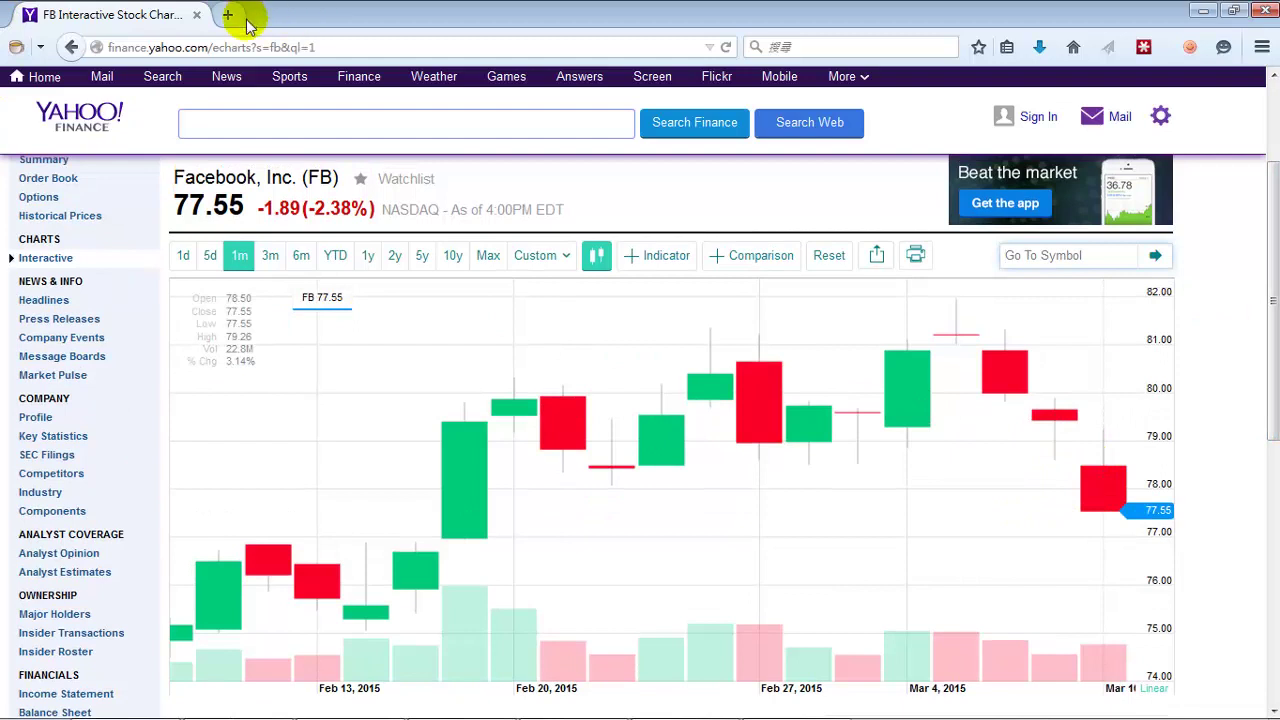
# Open a new browser tab and go to the Google Finance portfolio page.
pyautogui.doubleClick(538, 20)
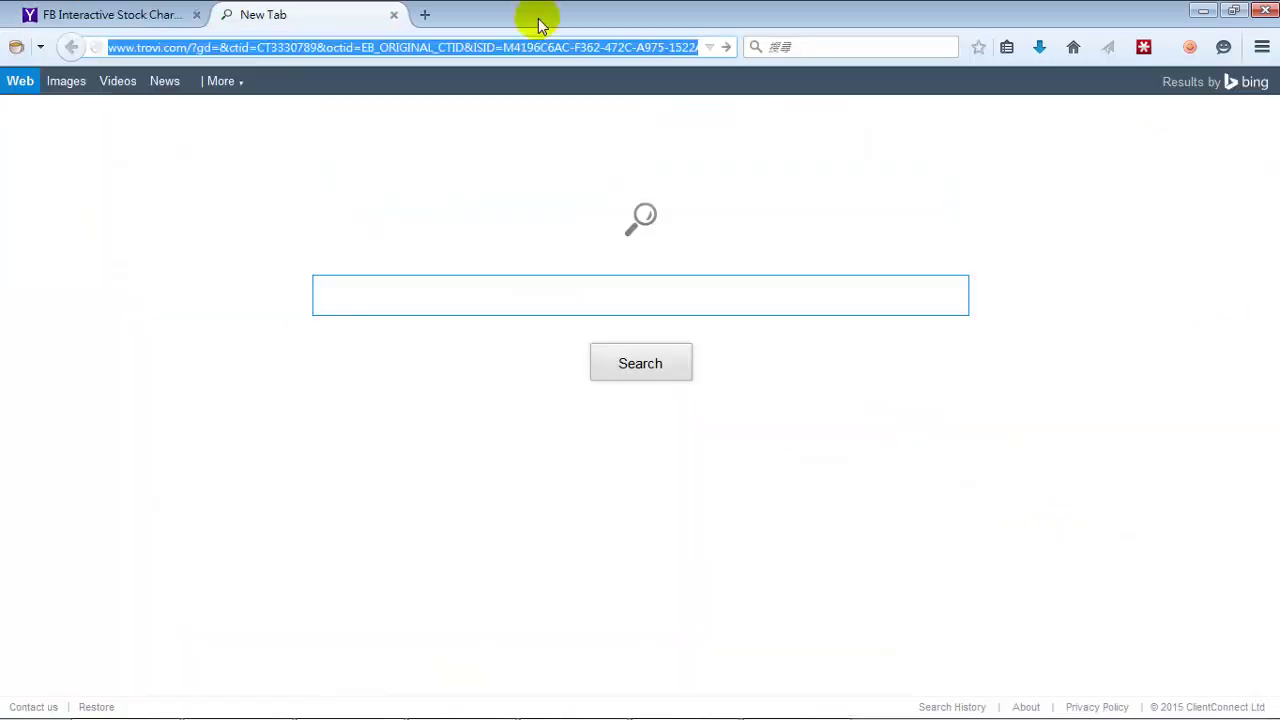
pyautogui.write('g')
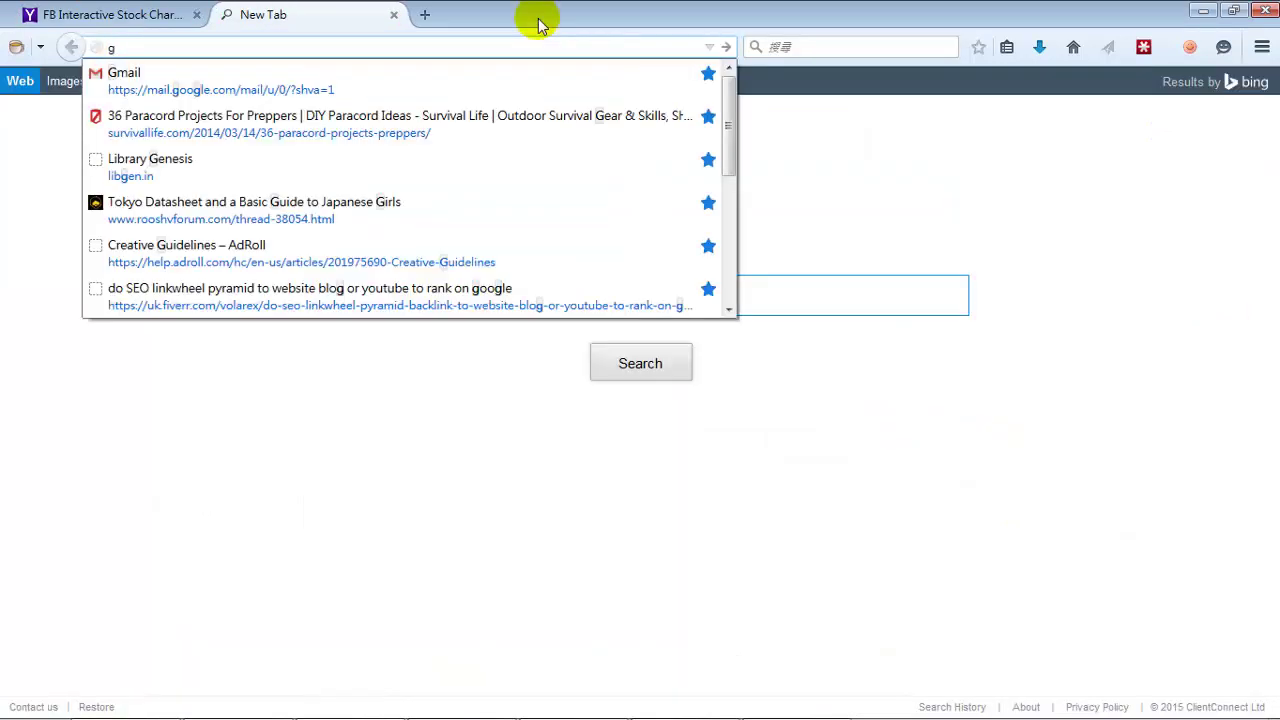
pyautogui.press('BackSpace')
pyautogui.write('google')
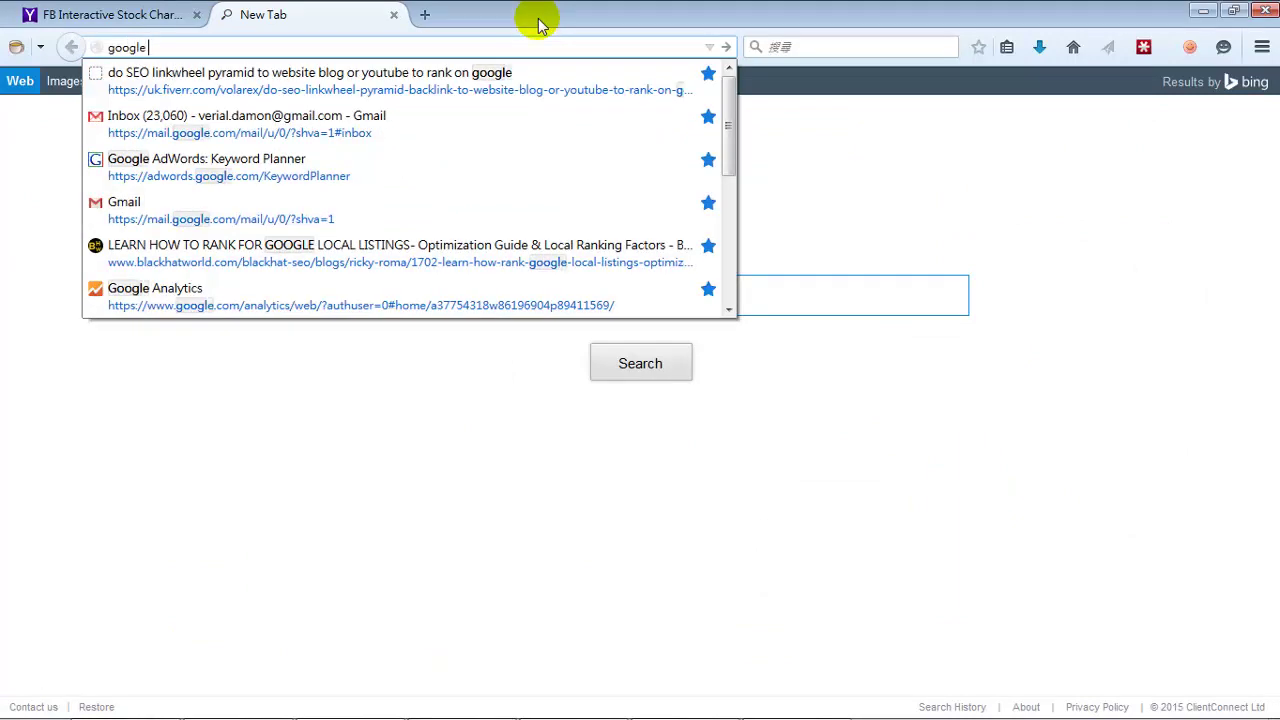
pyautogui.write(' fina')
pyautogui.press('Down')
pyautogui.press('Return')
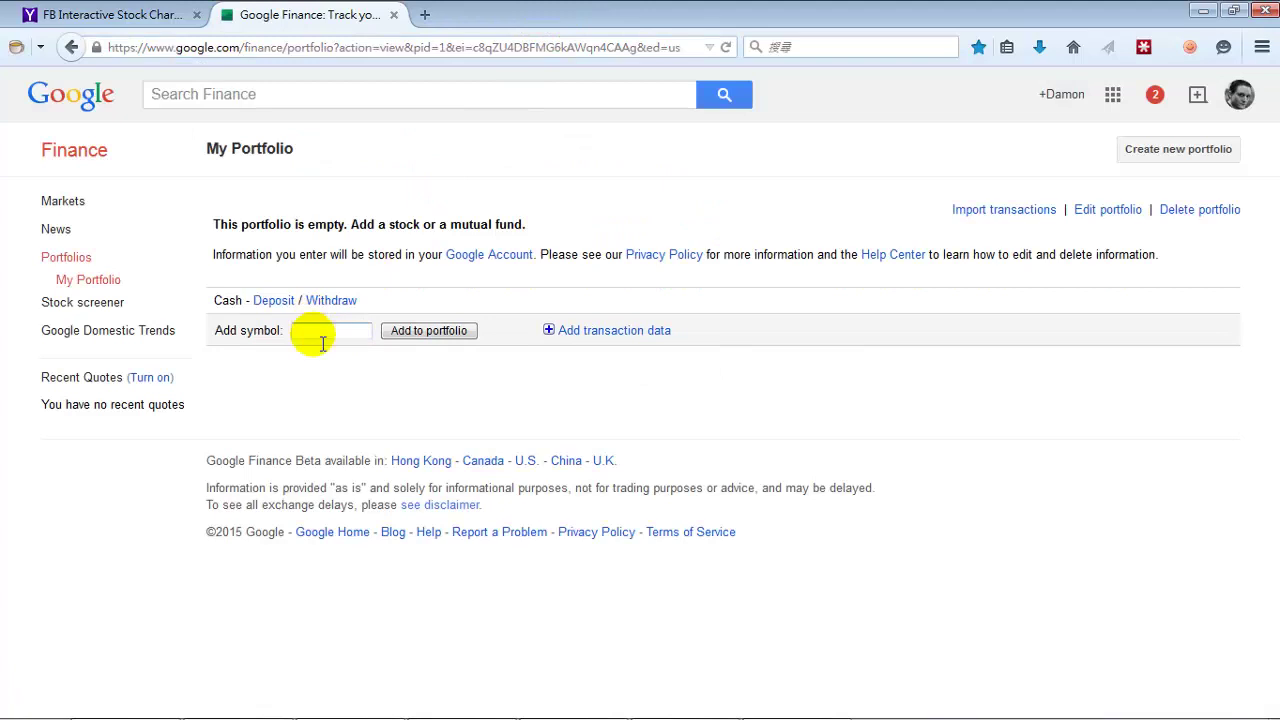
# Add the symbols aapl, fb, f and vxx to the empty My Portfolio.
pyautogui.click(330, 332)
pyautogui.write('aapl')
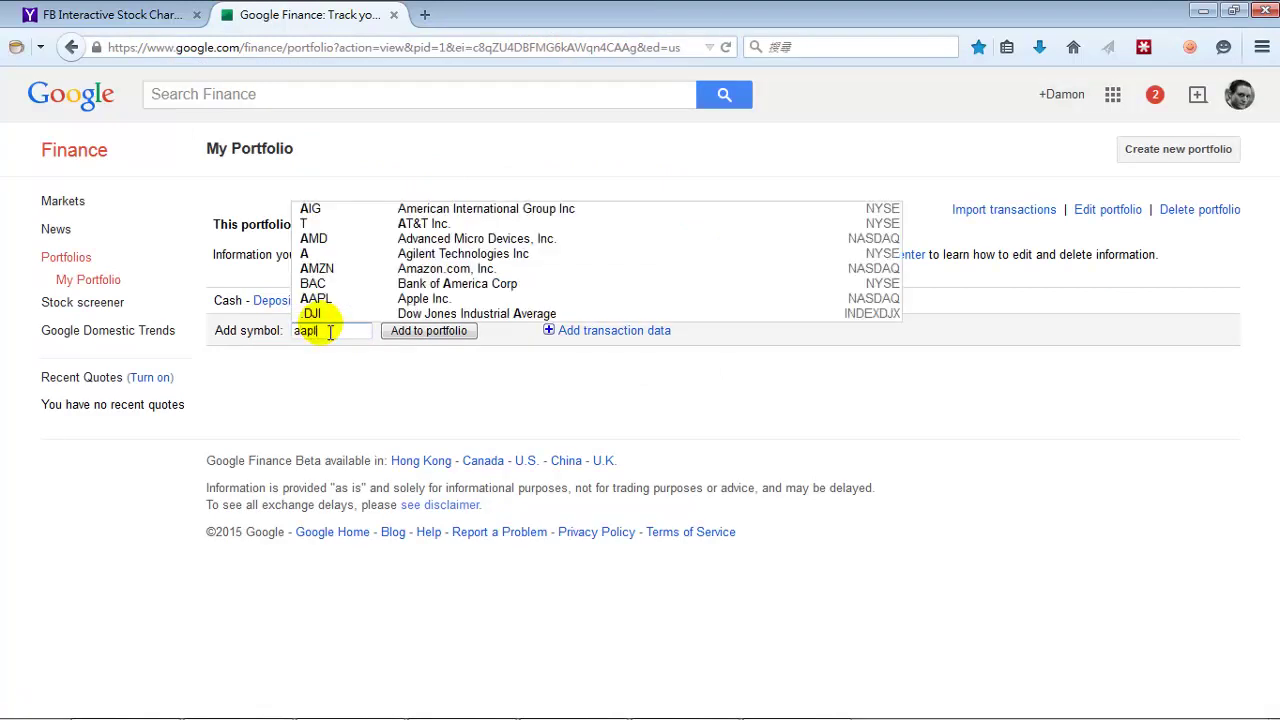
pyautogui.write(',fb')
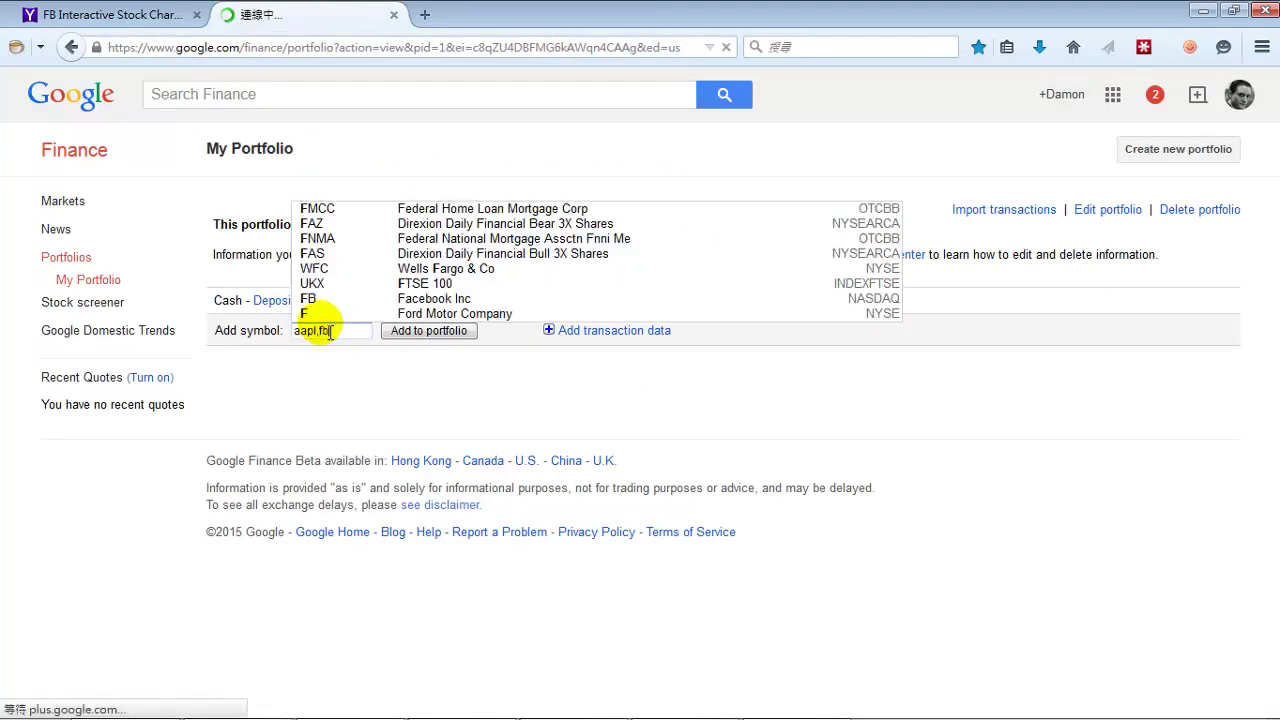
pyautogui.write(',')
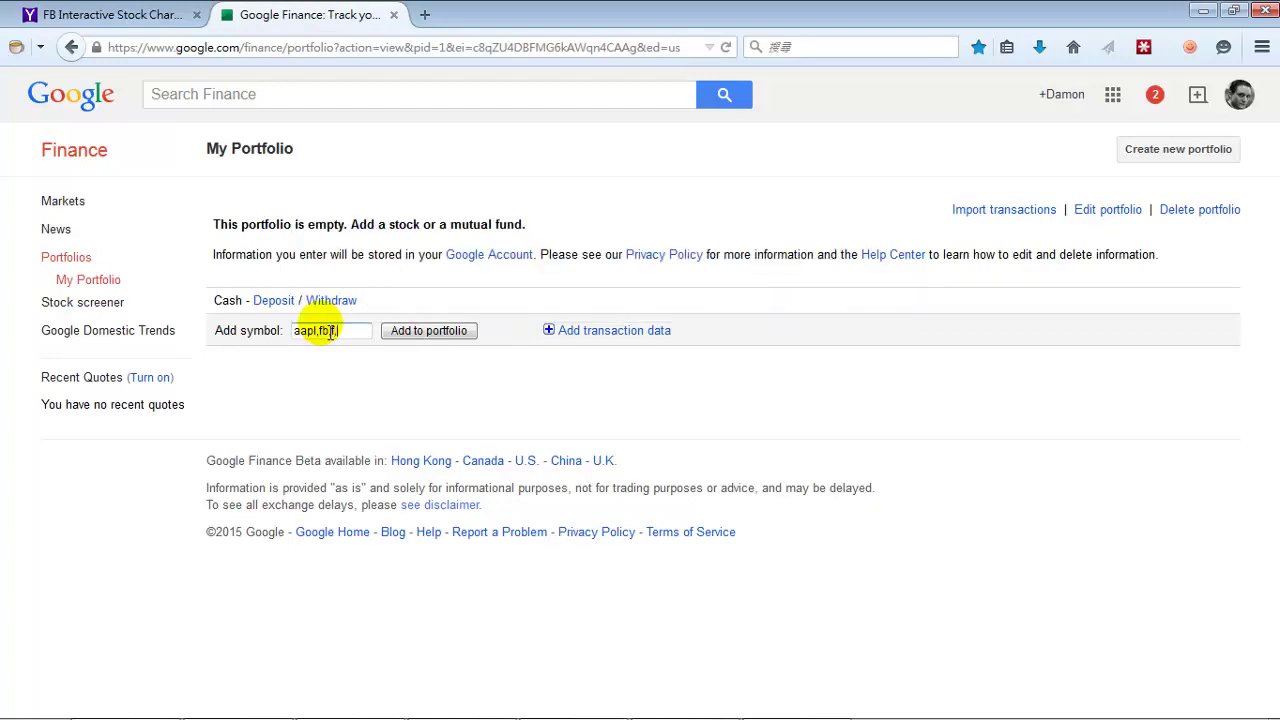
pyautogui.write('vxx')
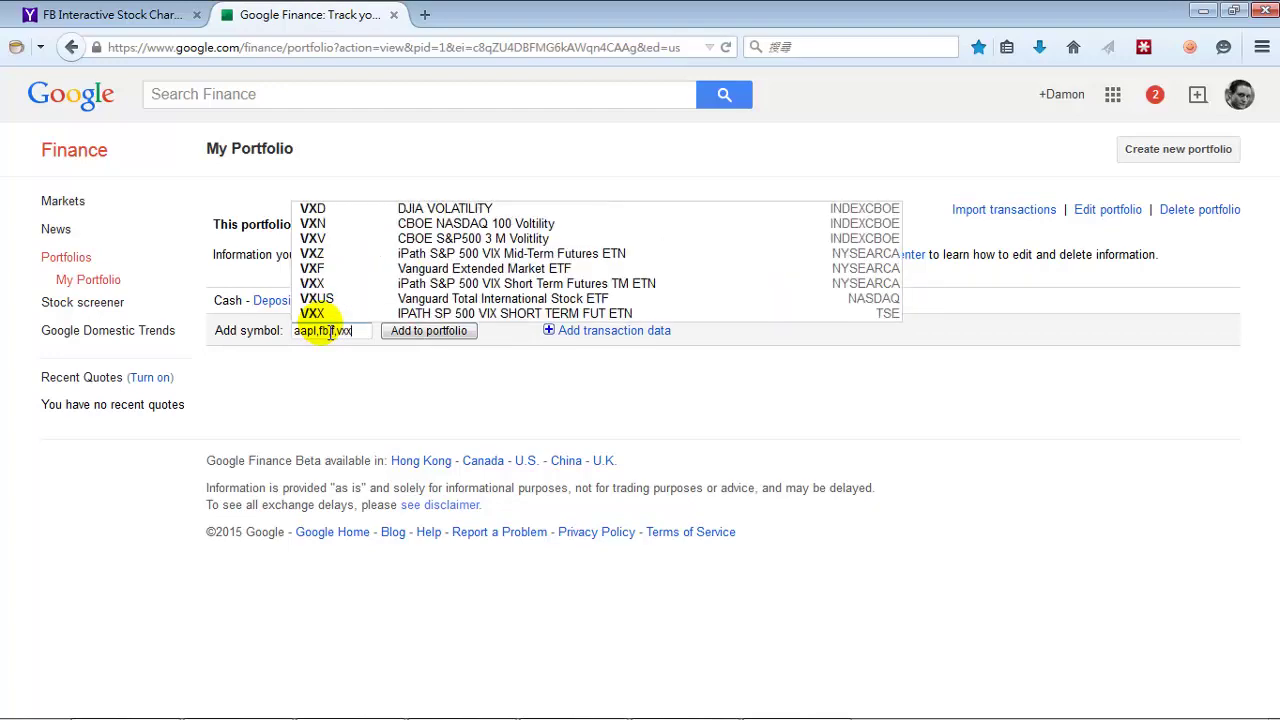
pyautogui.press('Return')
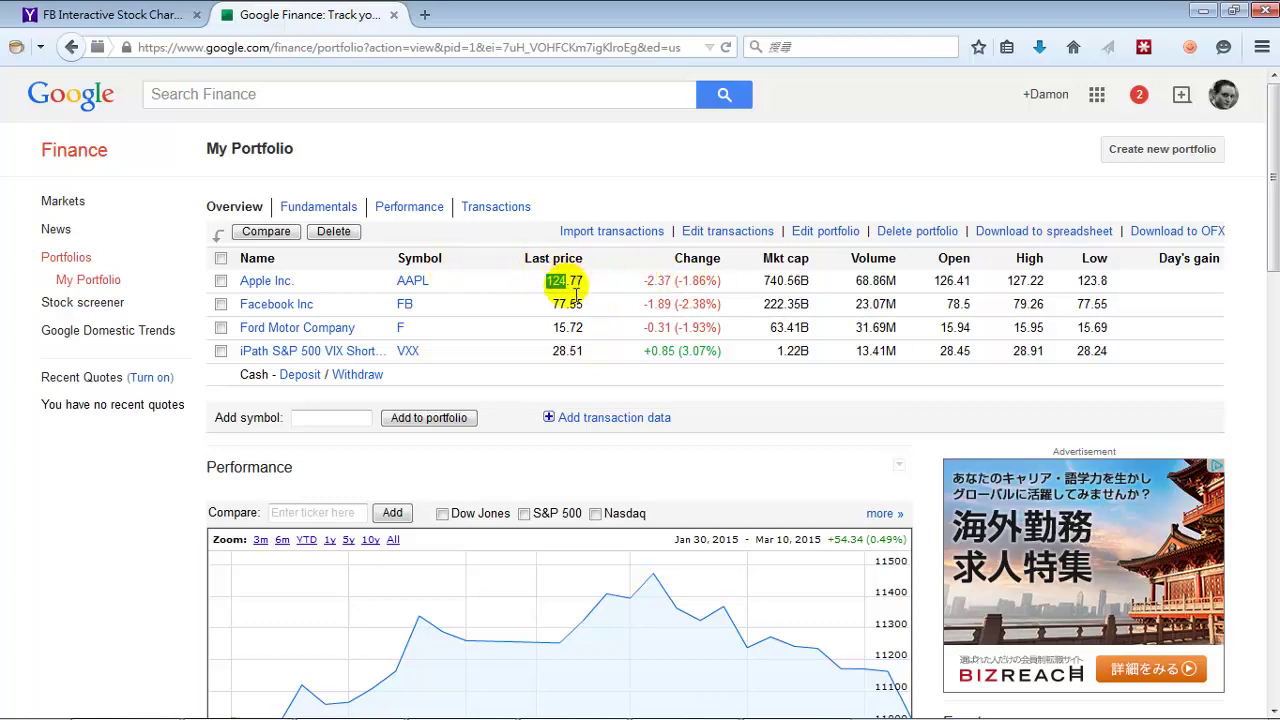
# Go to marketwatch.com and look up the stock quote page for Facebook (FB).
pyautogui.click(427, 47)
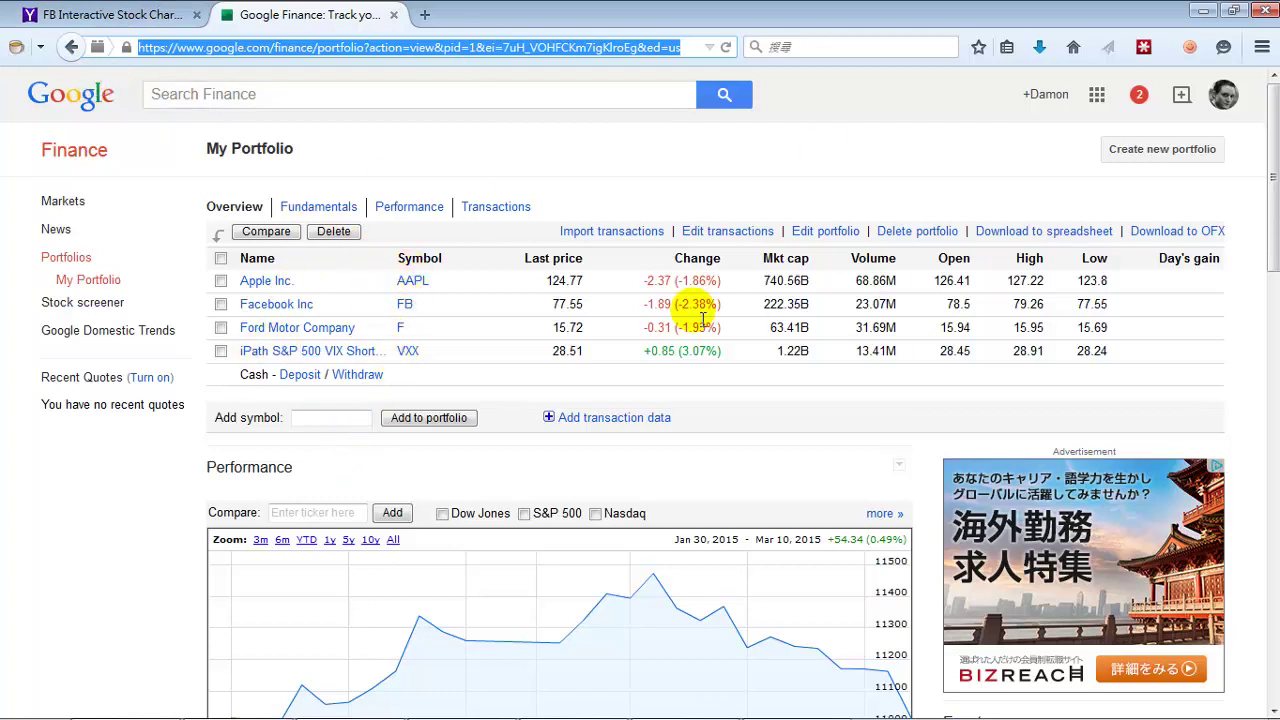
pyautogui.write('marketw')
pyautogui.click(458, 97)
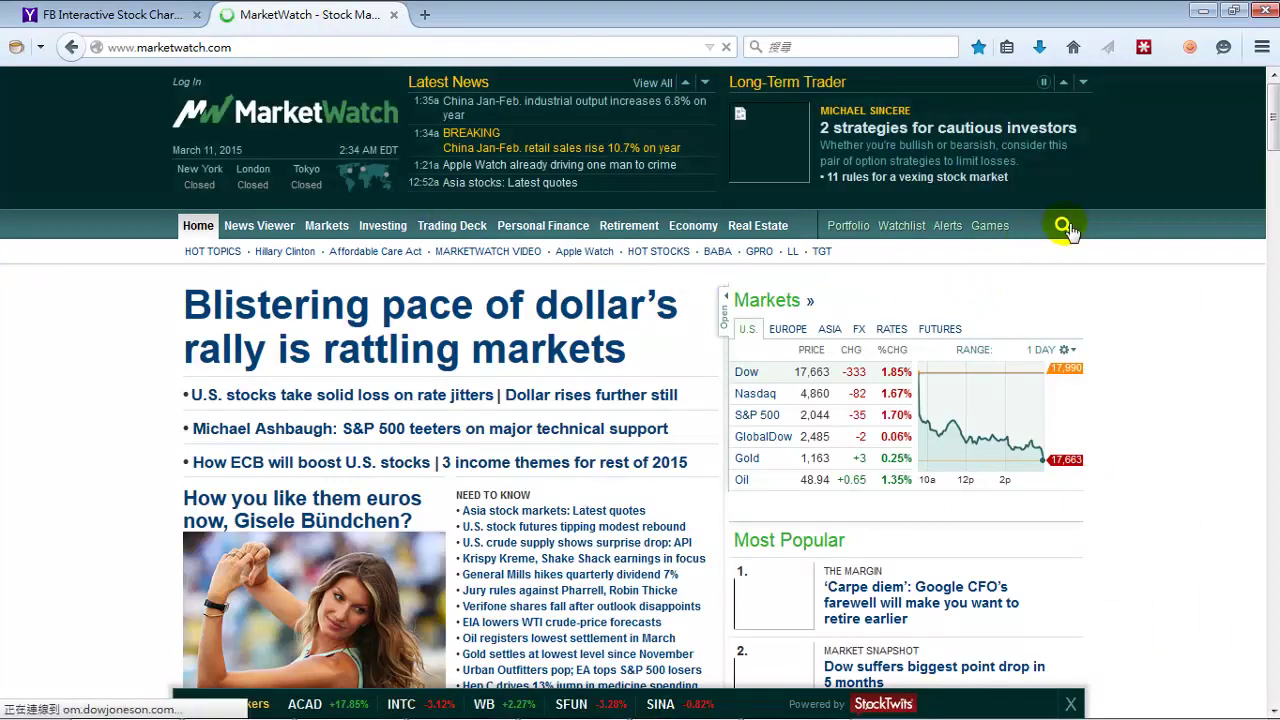
pyautogui.click(1063, 226)
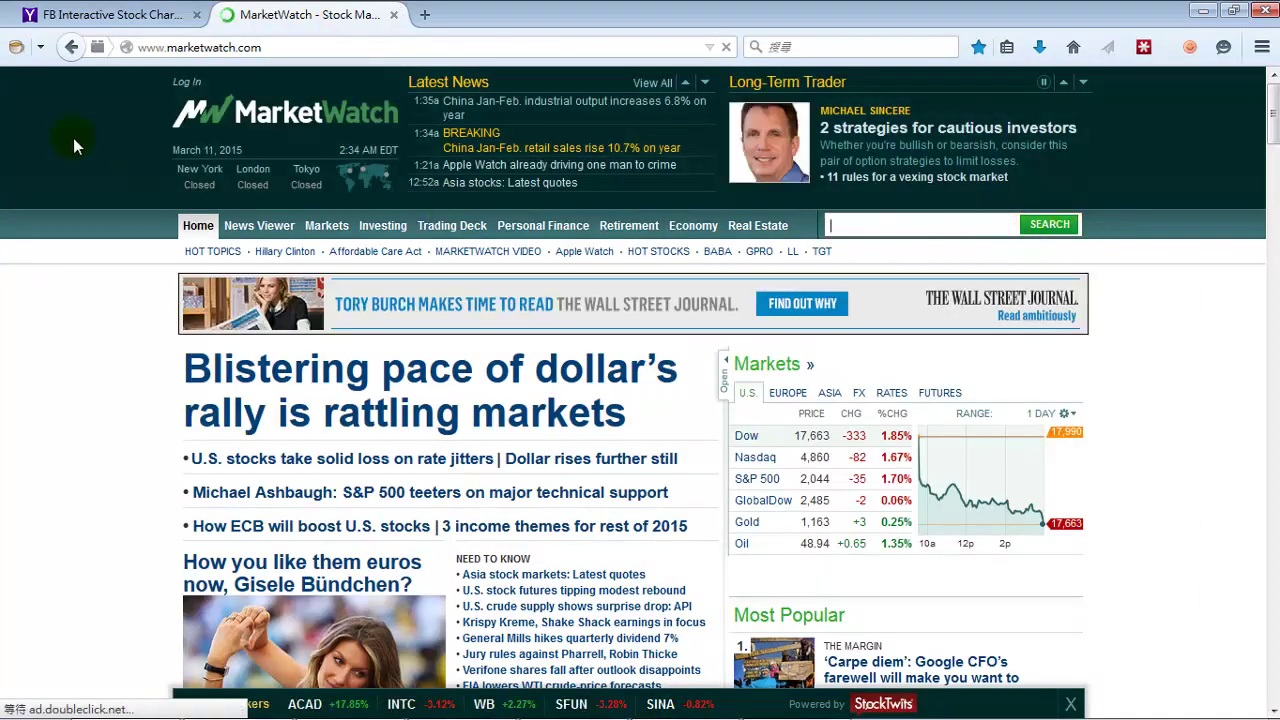
pyautogui.click(1040, 285)
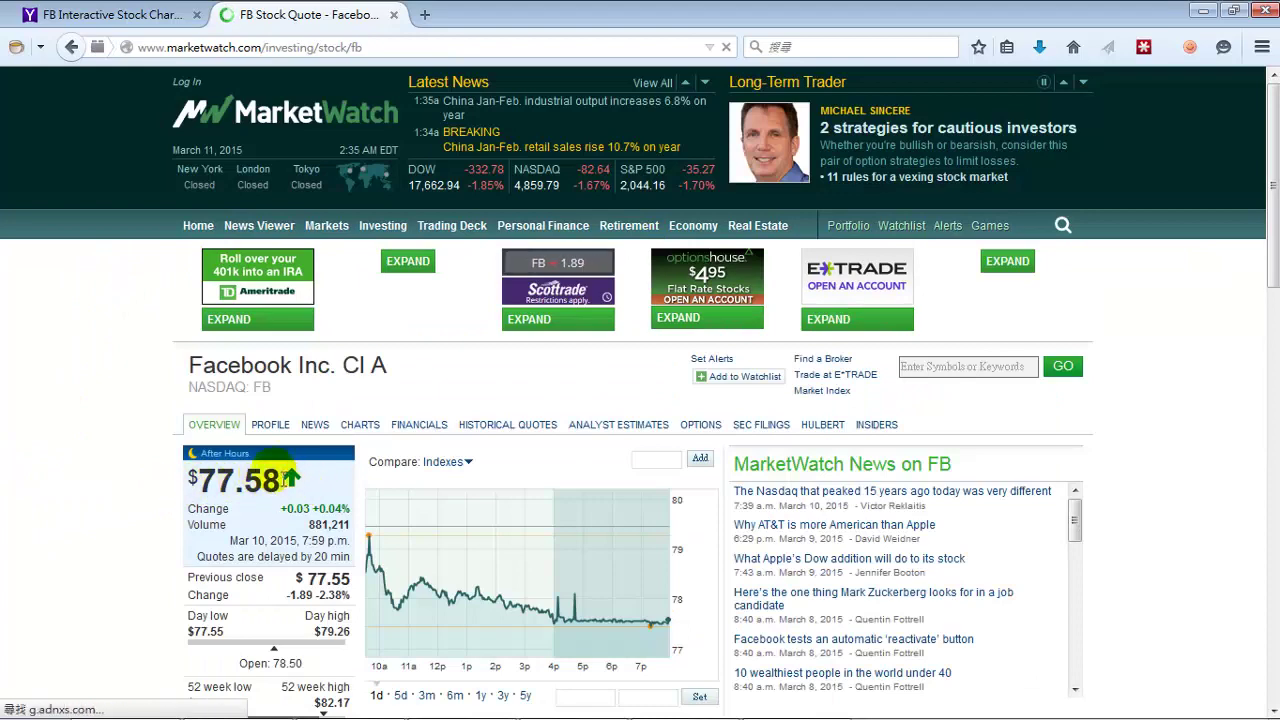
# Highlight Facebook's after-hours price on the quote page and compare it with the last candlestick on the Yahoo chart.
pyautogui.scroll(-3, 129, 420)
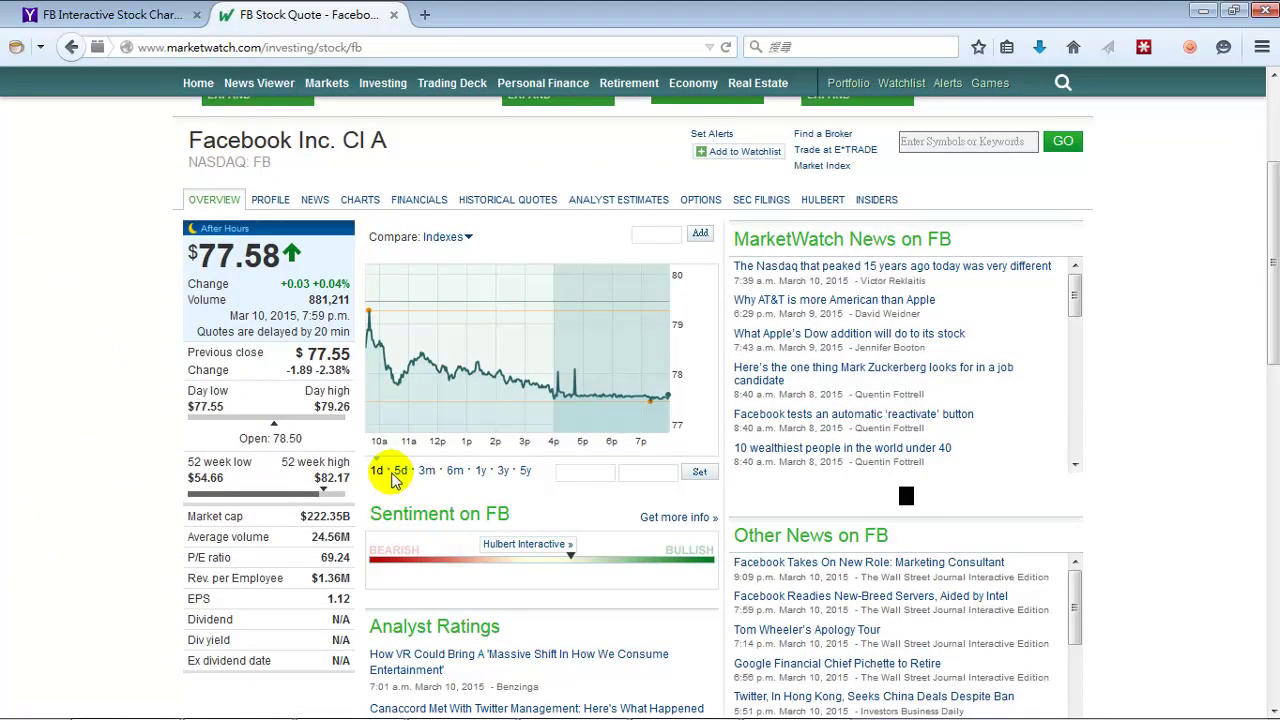
pyautogui.moveTo(190, 252); pyautogui.dragTo(197, 279)
pyautogui.click(242, 271)
pyautogui.click(145, 10)
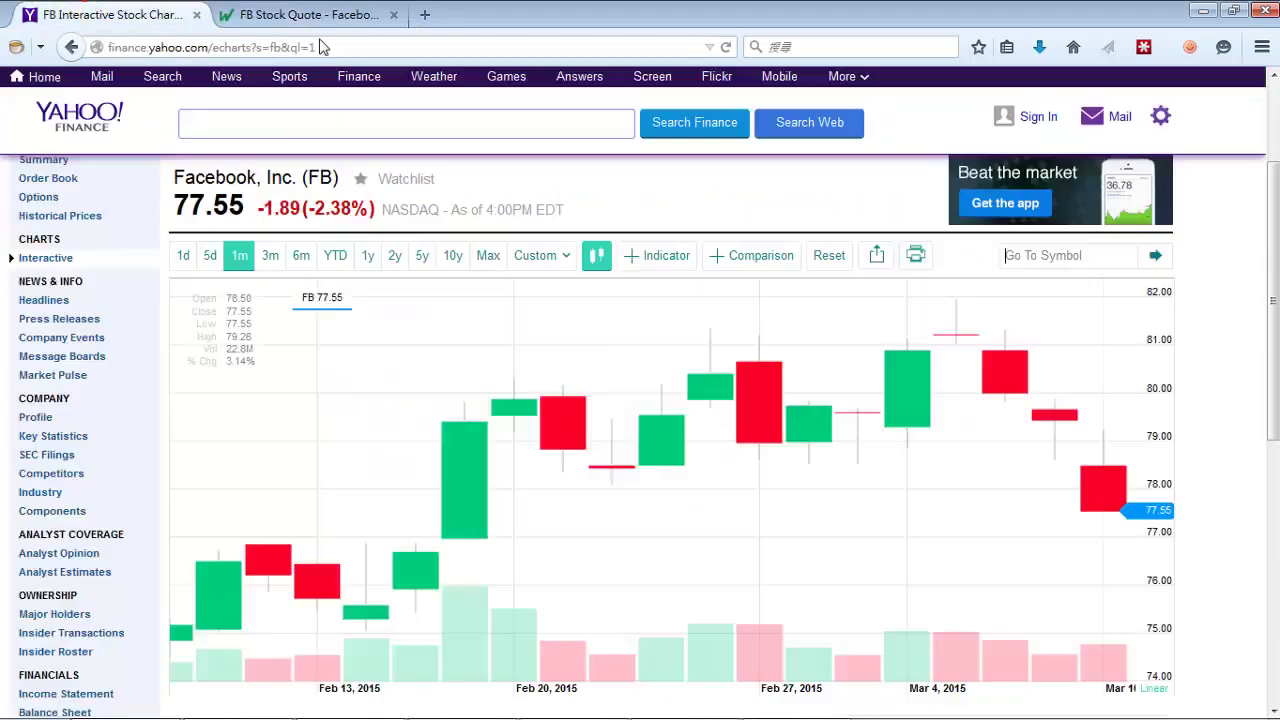
pyautogui.click(268, 12)
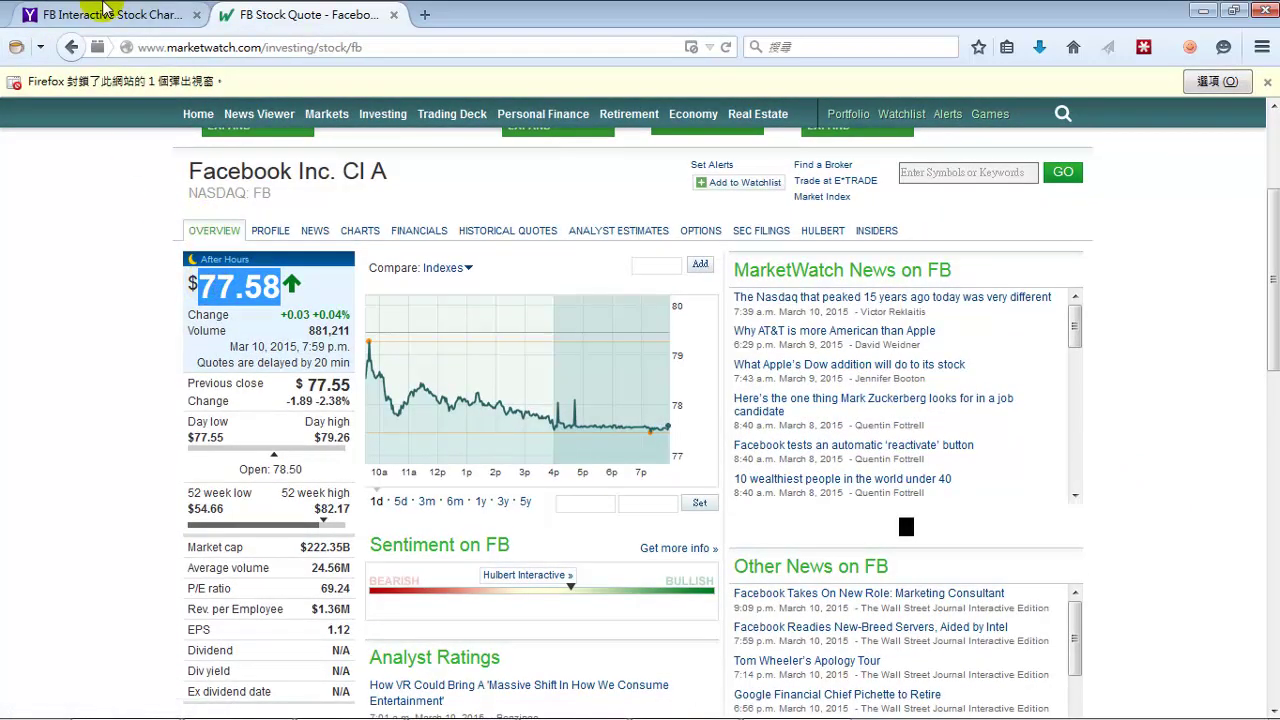
pyautogui.click(103, 12)
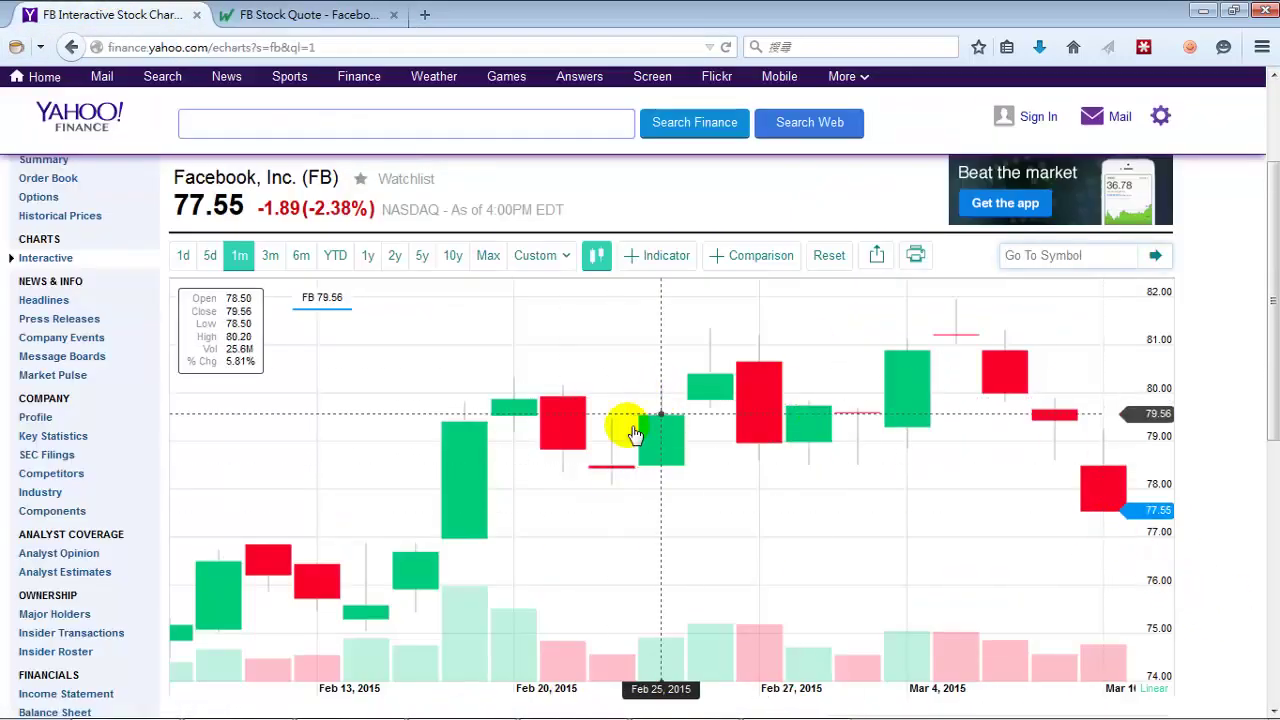
pyautogui.click(286, 12)
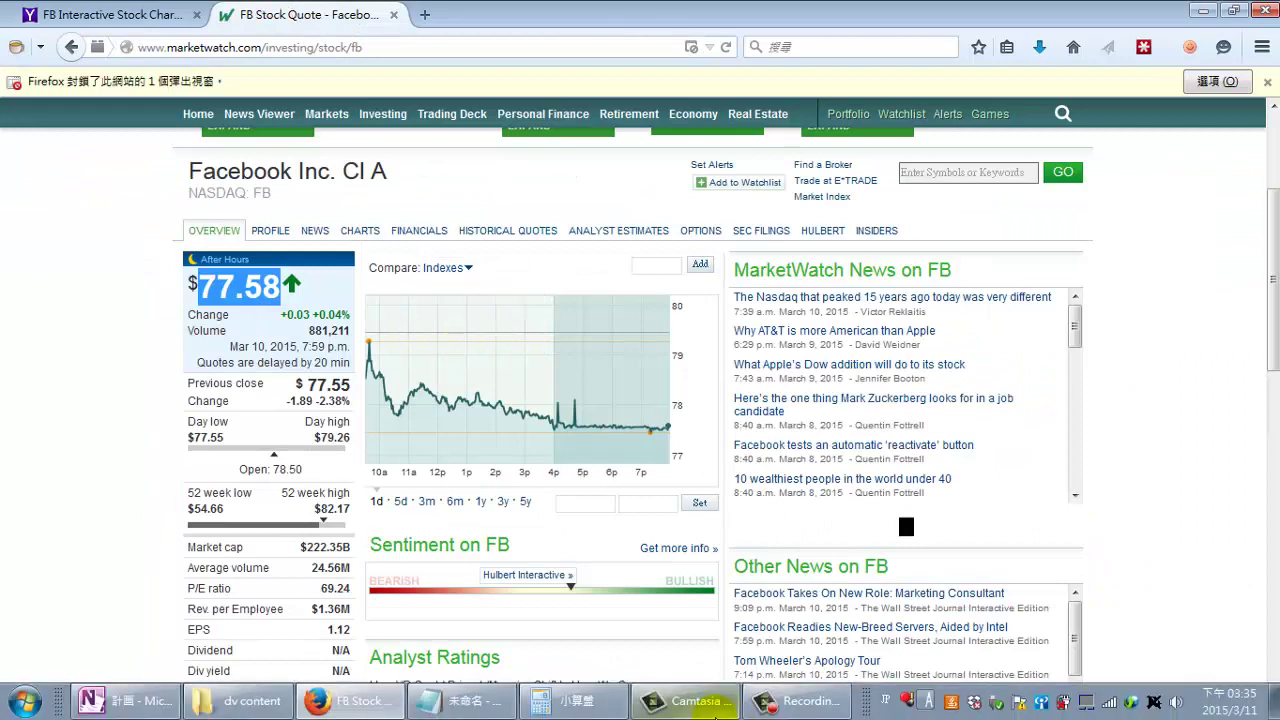
# Bring the strategy note to the front and highlight the red-candlestick rule's opening-price condition and its buy instructions.
pyautogui.click(478, 706)
pyautogui.click(826, 236)
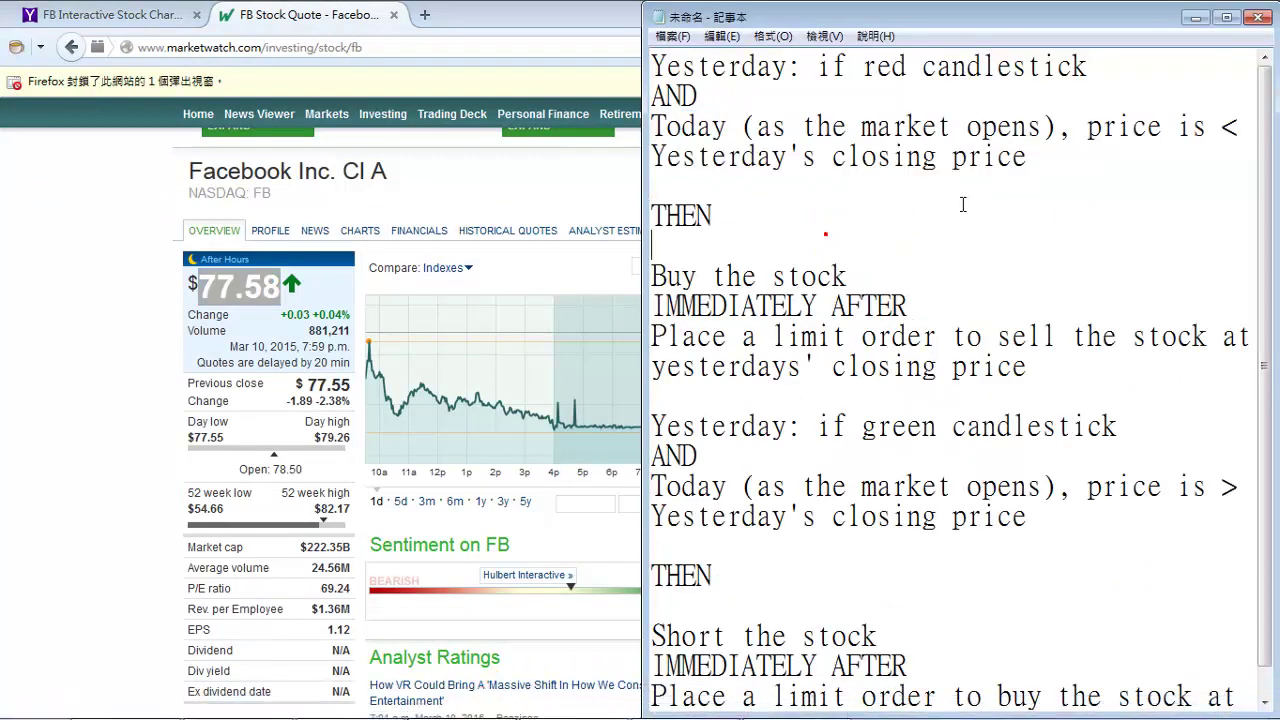
pyautogui.moveTo(1051, 166); pyautogui.dragTo(620, 130)
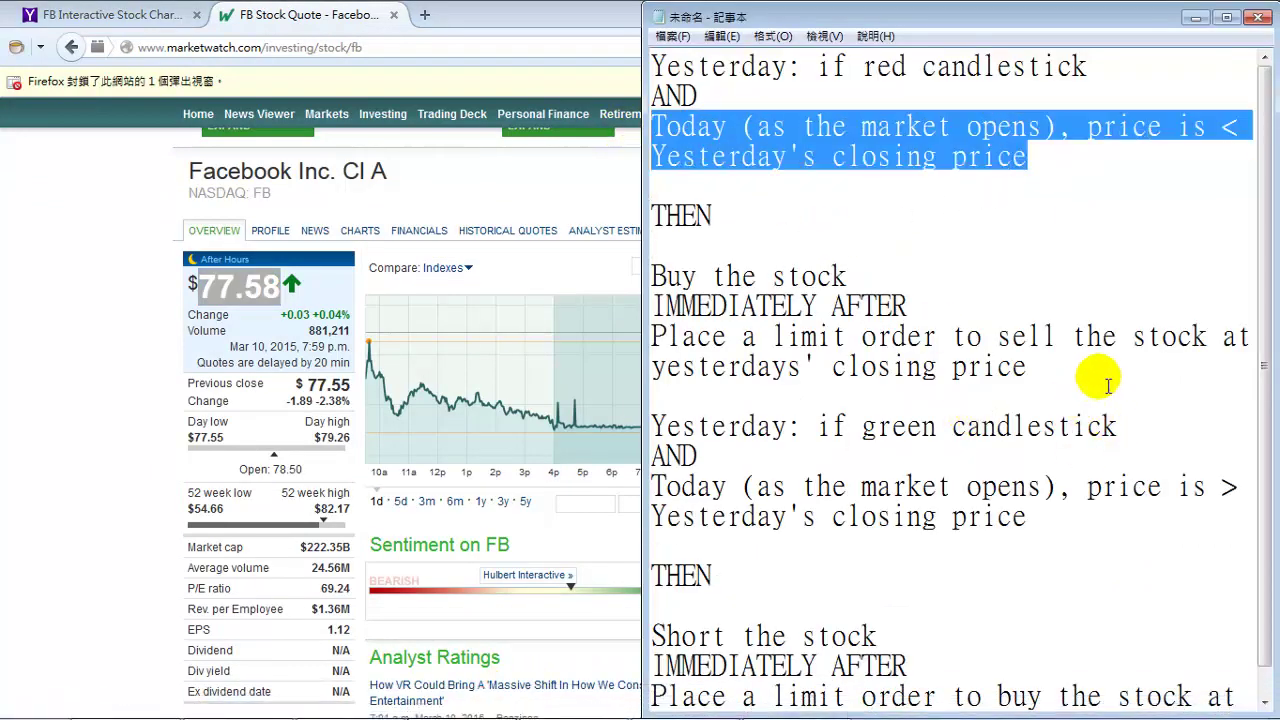
pyautogui.moveTo(1093, 376); pyautogui.dragTo(433, 272)
pyautogui.click(862, 340)
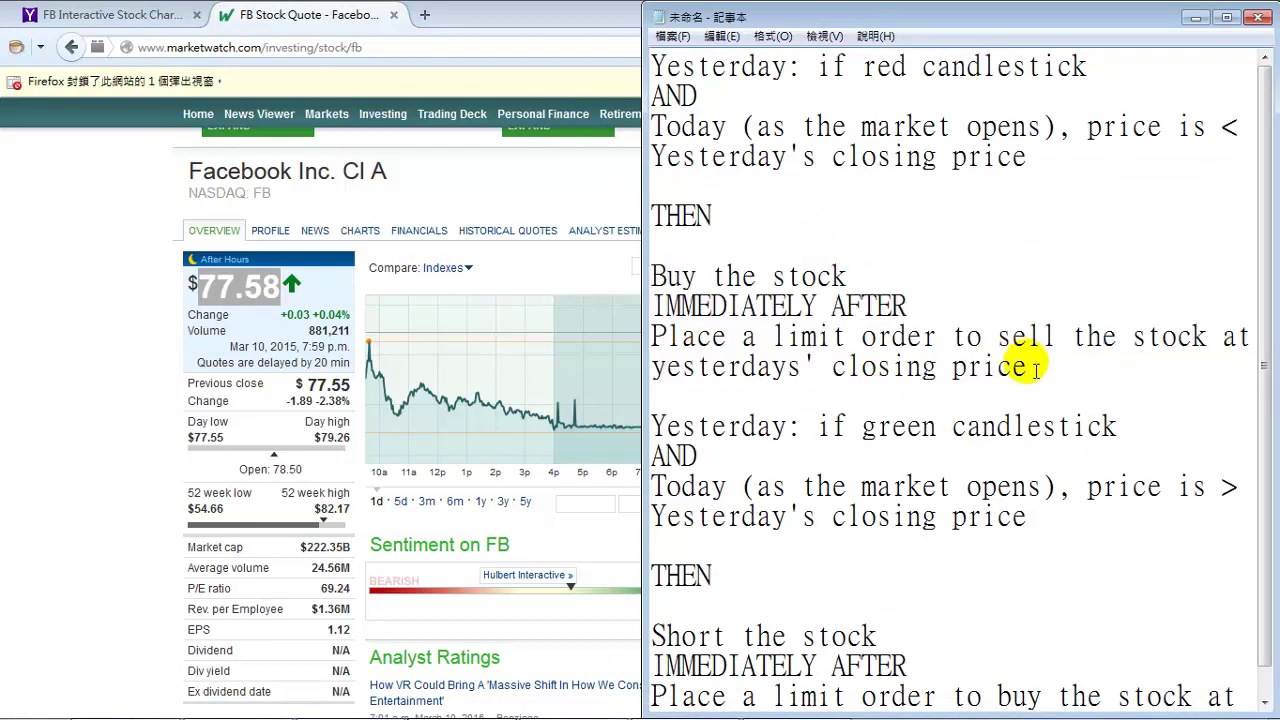
# Highlight the red-candlestick rule's line about placing a limit order to sell at yesterday's closing price.
pyautogui.moveTo(1032, 366); pyautogui.dragTo(612, 265)
pyautogui.click(774, 282)
pyautogui.moveTo(893, 337); pyautogui.dragTo(660, 330)
pyautogui.click(1037, 320)
pyautogui.moveTo(1065, 373); pyautogui.dragTo(598, 334)
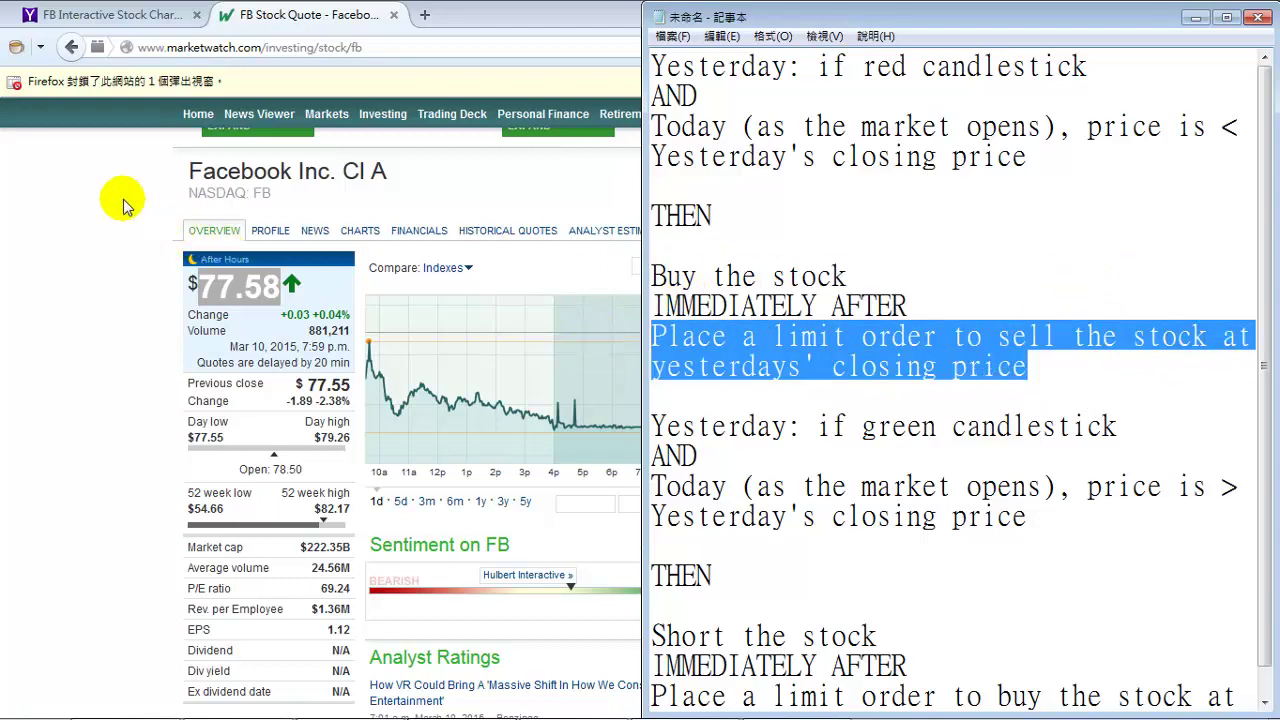
# Open the day trading GIF from the dv content folder, examine its buy and short annotations, and close it.
pyautogui.moveTo(115, 710)
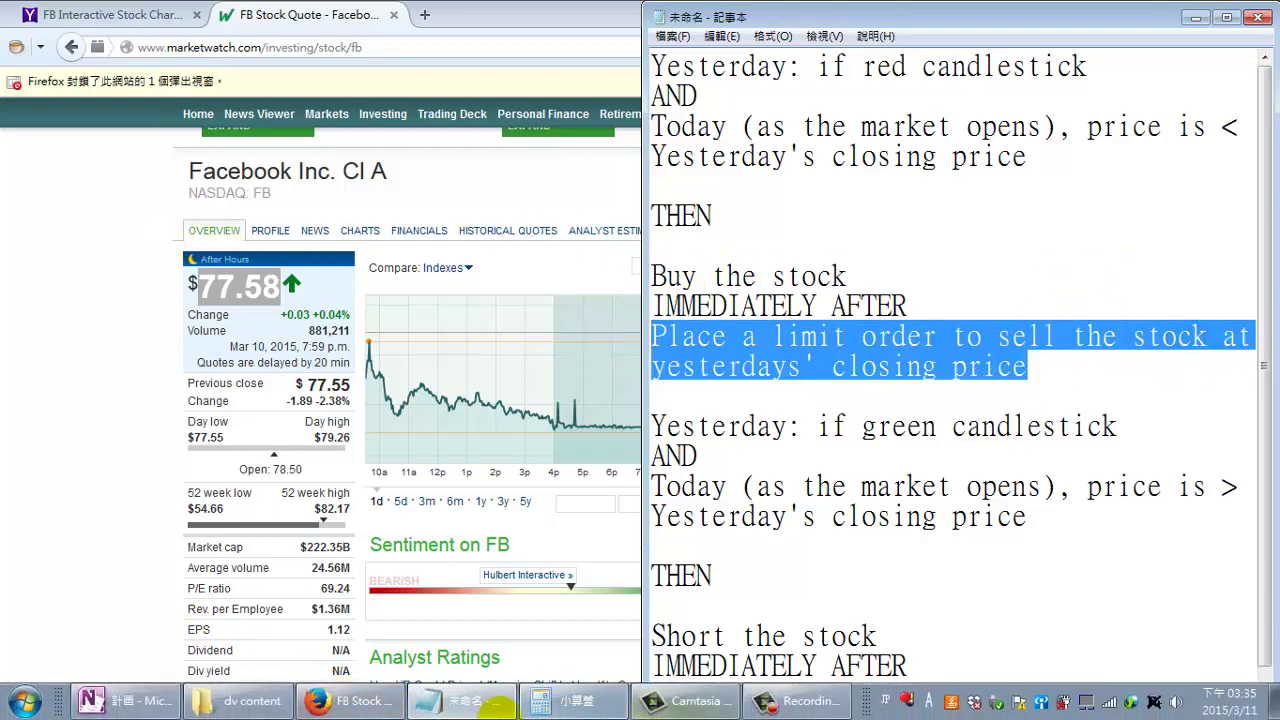
pyautogui.click(298, 702)
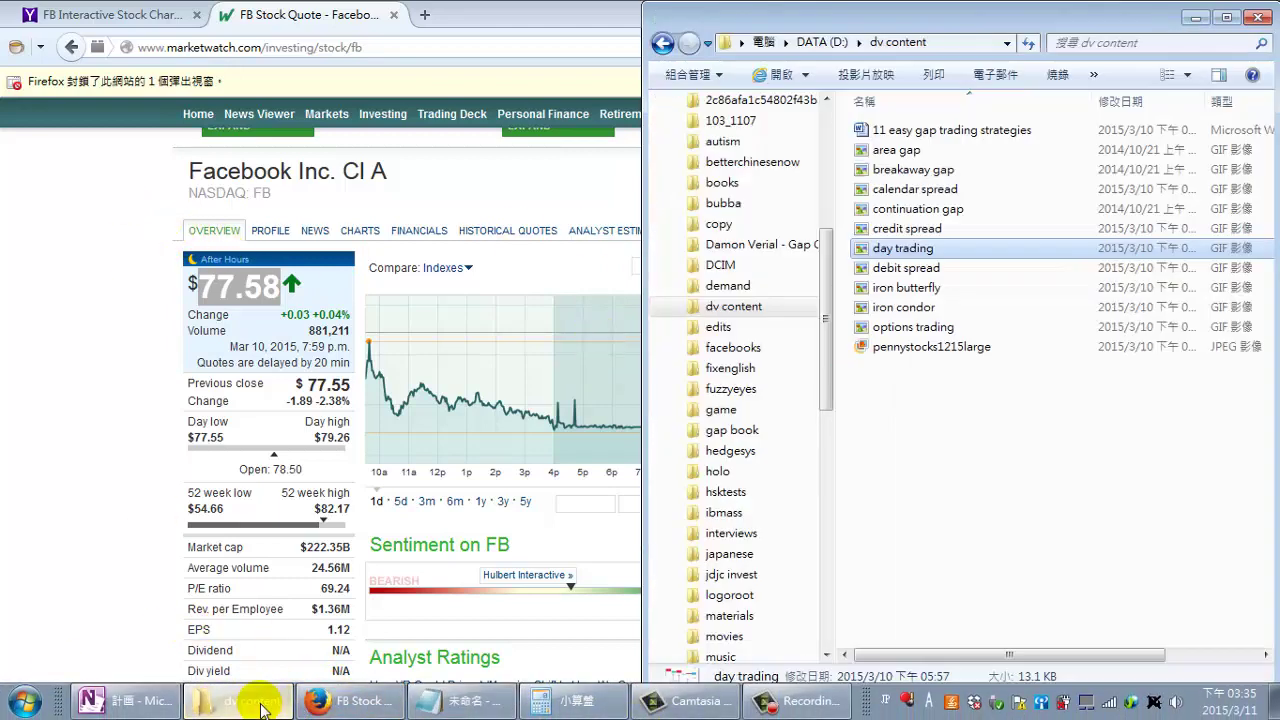
pyautogui.doubleClick(905, 249)
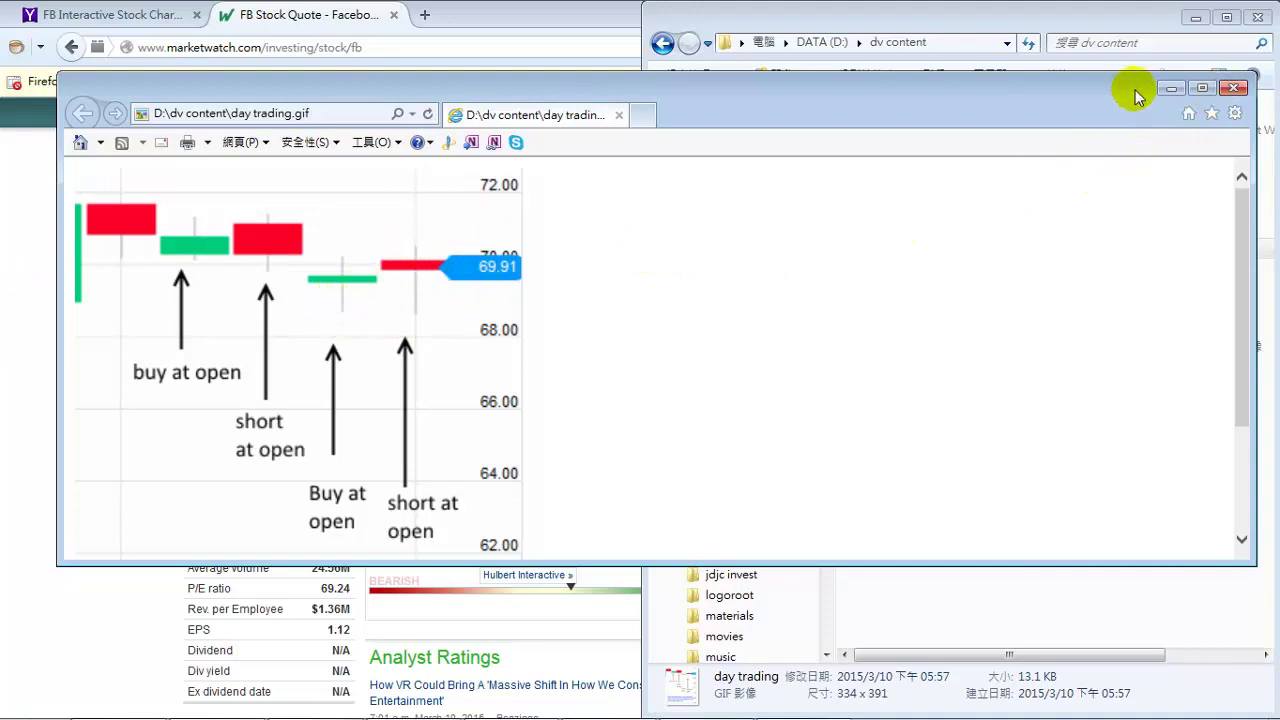
pyautogui.click(1237, 90)
# Enter 70 and 1 on separate lines in a new Notepad note and divide 1 by 70 in the Calculator.
pyautogui.click(22, 702)
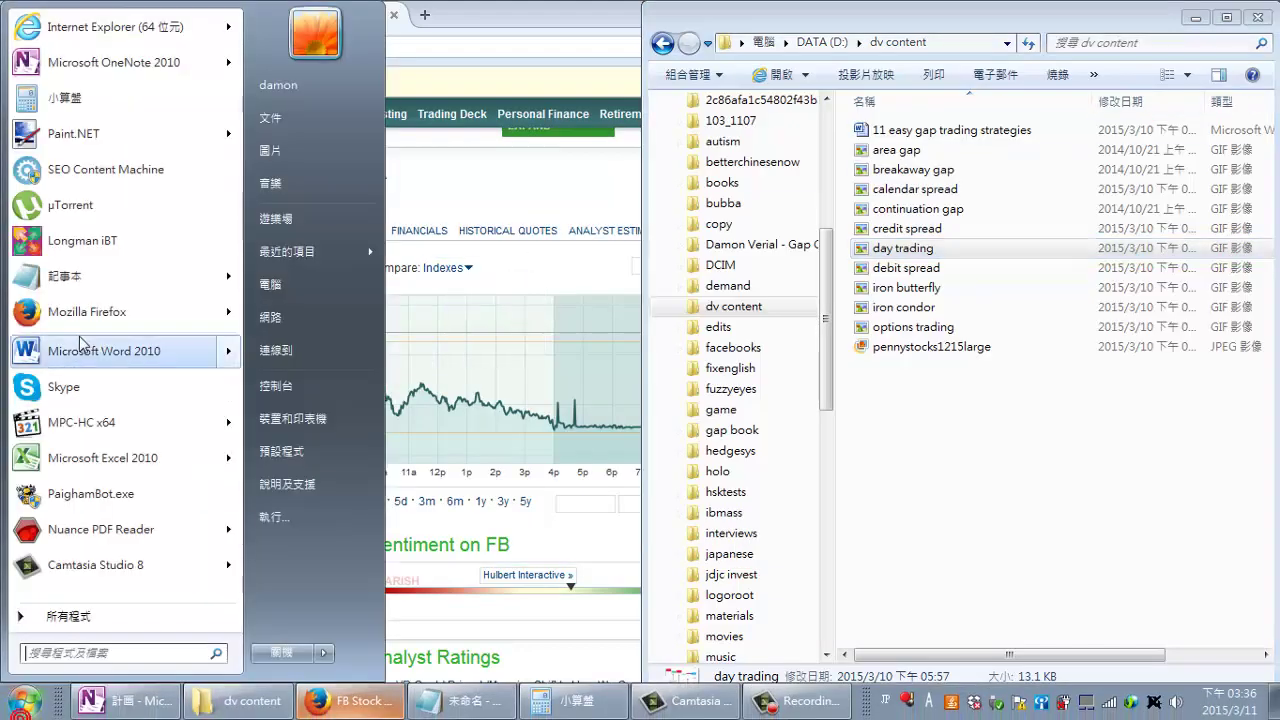
pyautogui.click(86, 276)
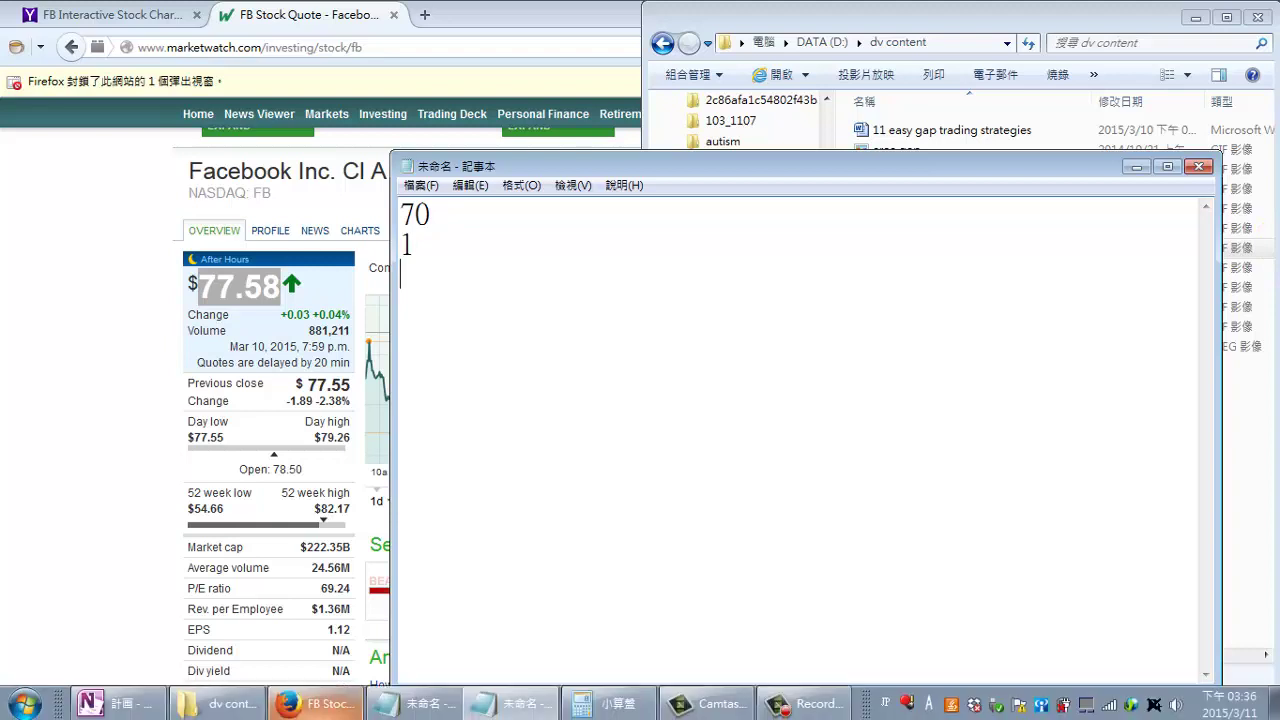
pyautogui.click(577, 707)
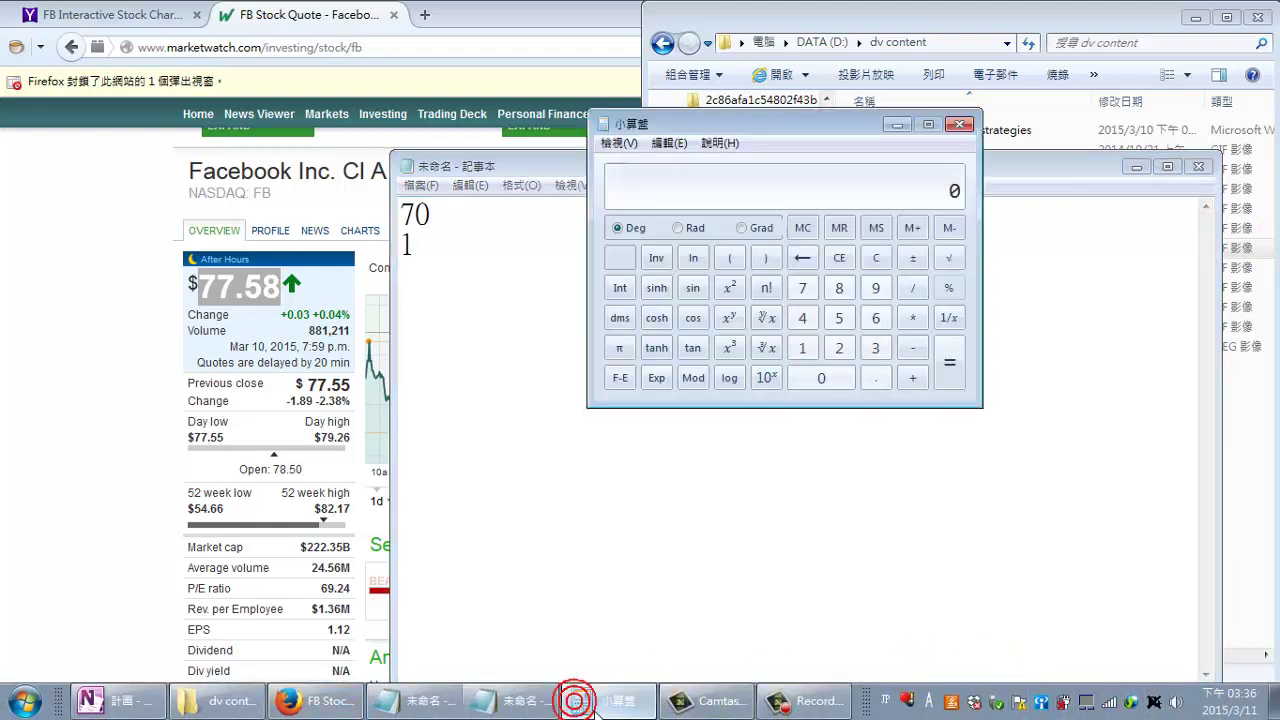
pyautogui.click(521, 701)
pyautogui.click(581, 701)
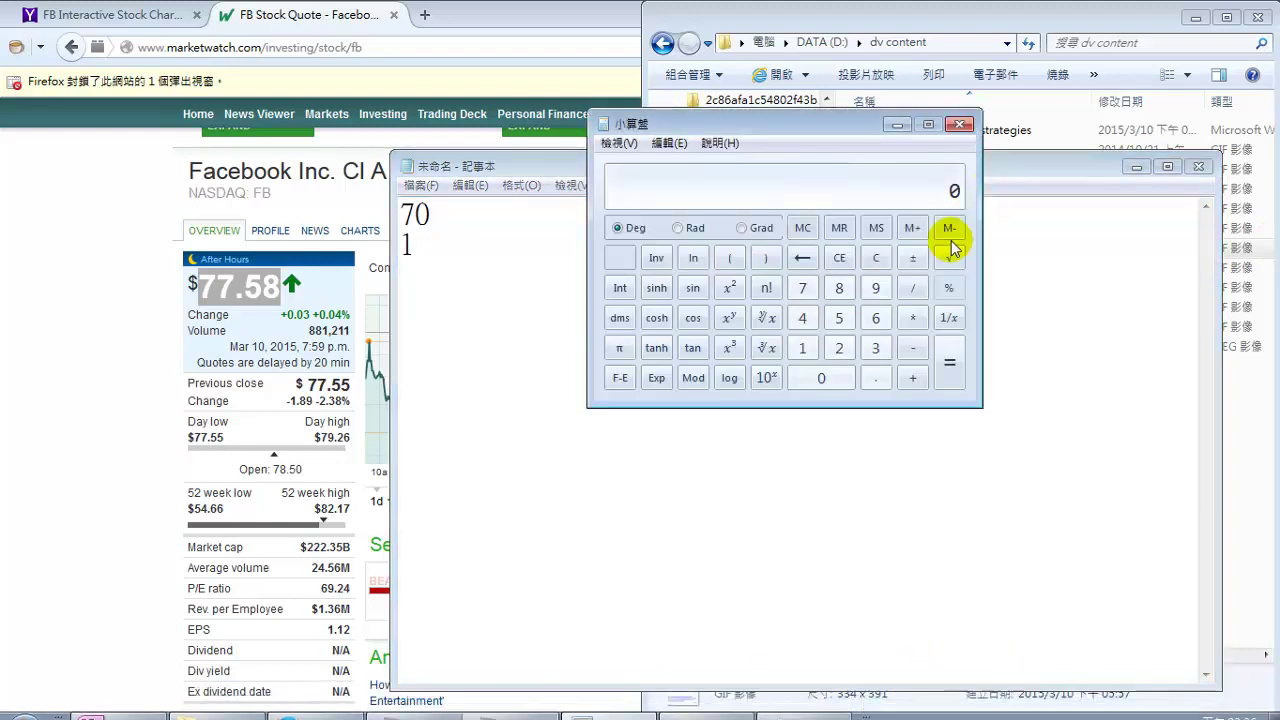
pyautogui.click(806, 352)
pyautogui.click(914, 290)
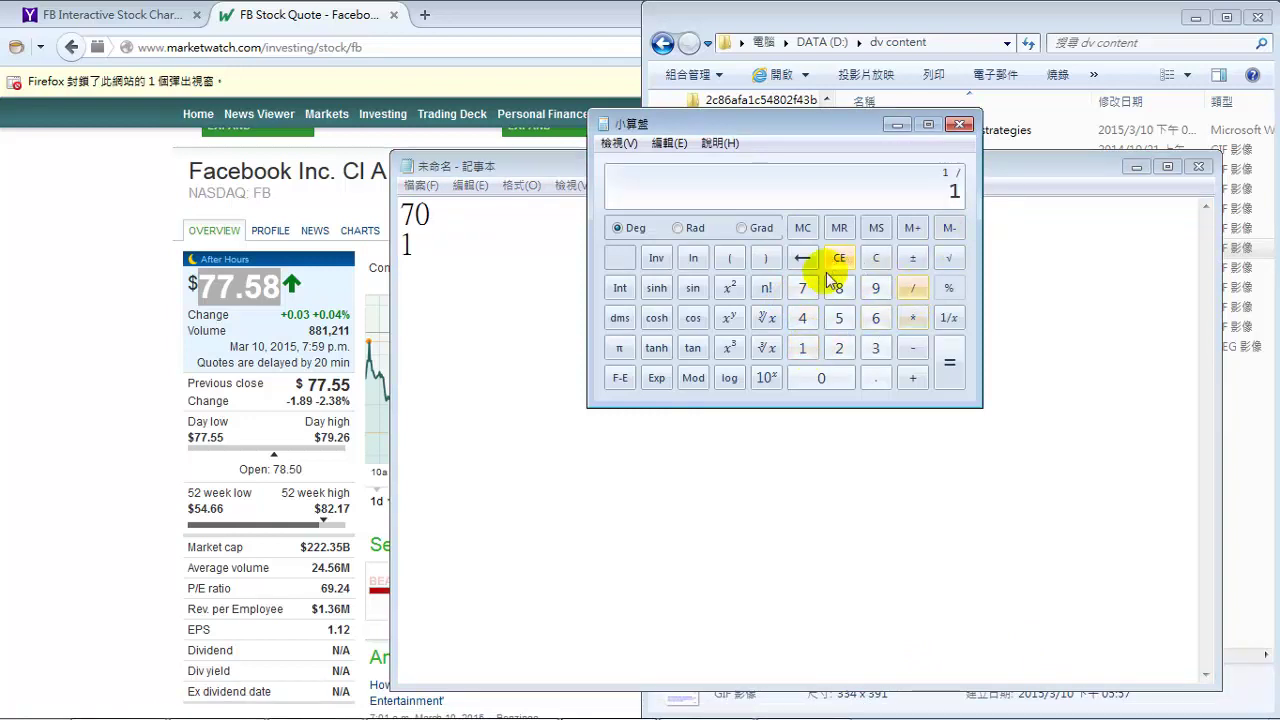
pyautogui.click(804, 288)
pyautogui.click(830, 374)
pyautogui.click(950, 370)
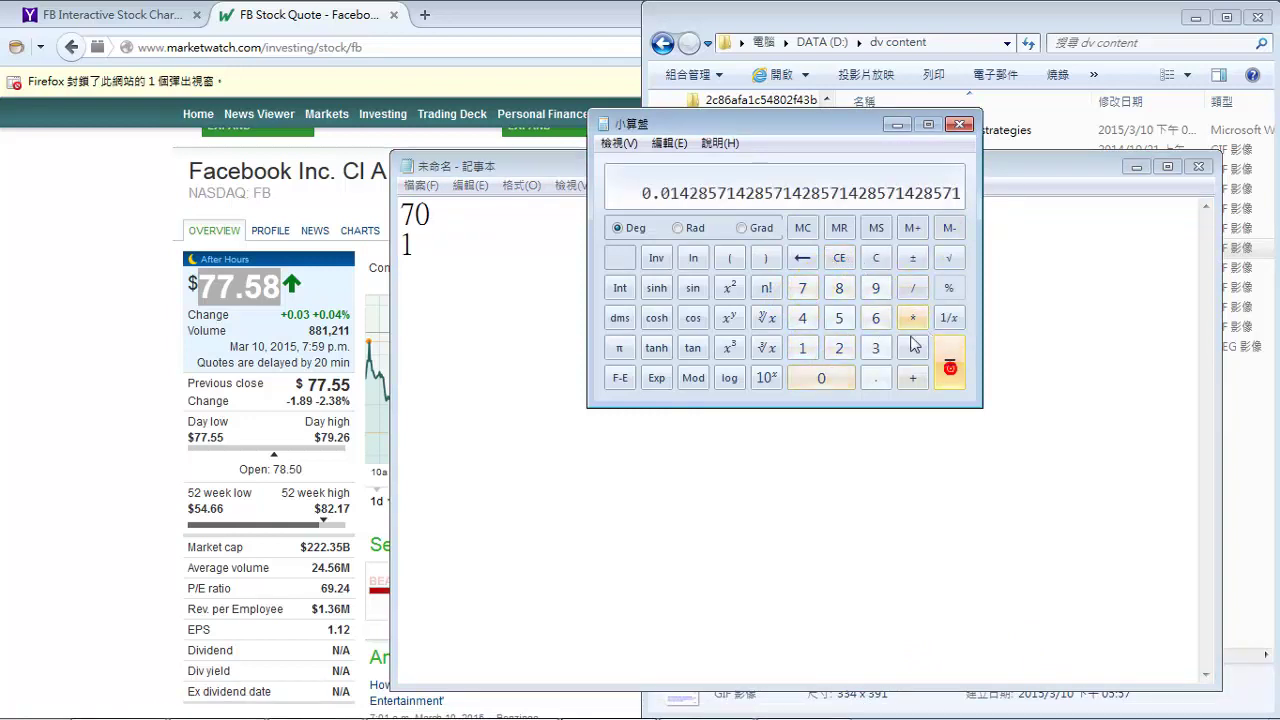
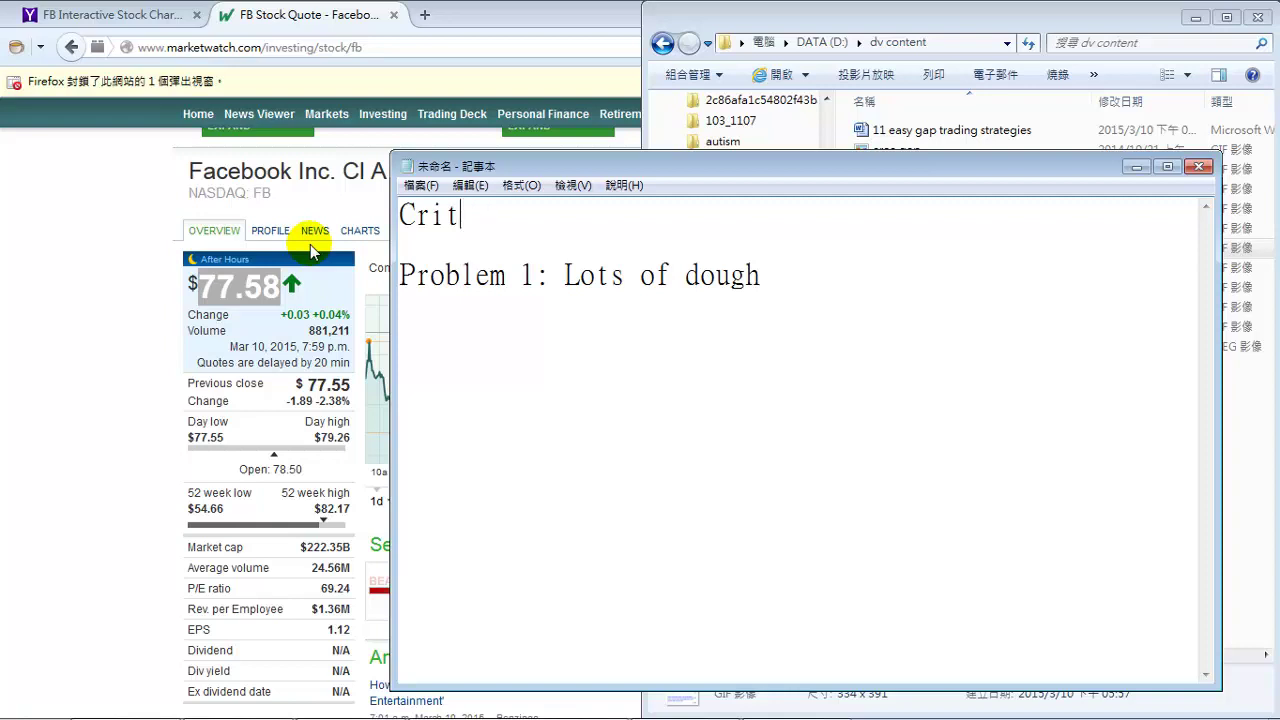
# Write a "Criteria:" list above the Problem 1 line with "1: the stock price must be high" and "2: stable stock".
pyautogui.write('teria:')
pyautogui.press('Return')
pyautogui.write('1')
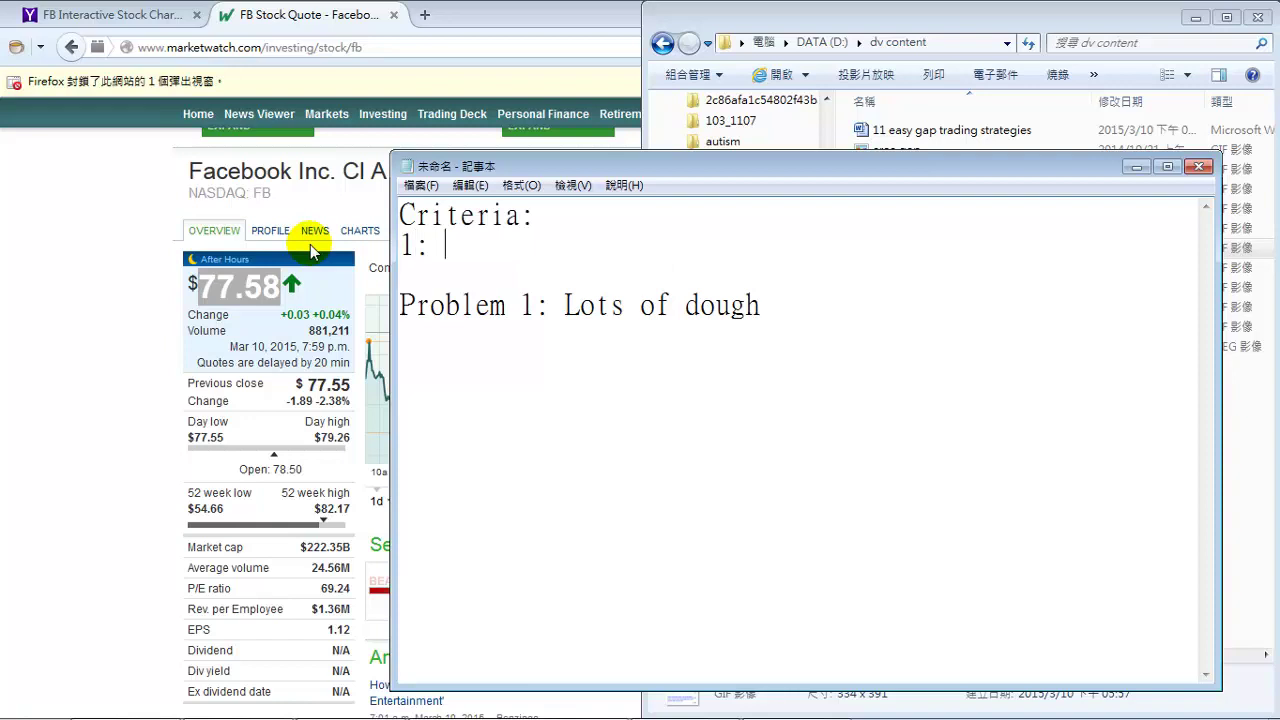
pyautogui.write(': thest')
pyautogui.write(' stock b')
pyautogui.press('BackSpace')
pyautogui.write('price must be')
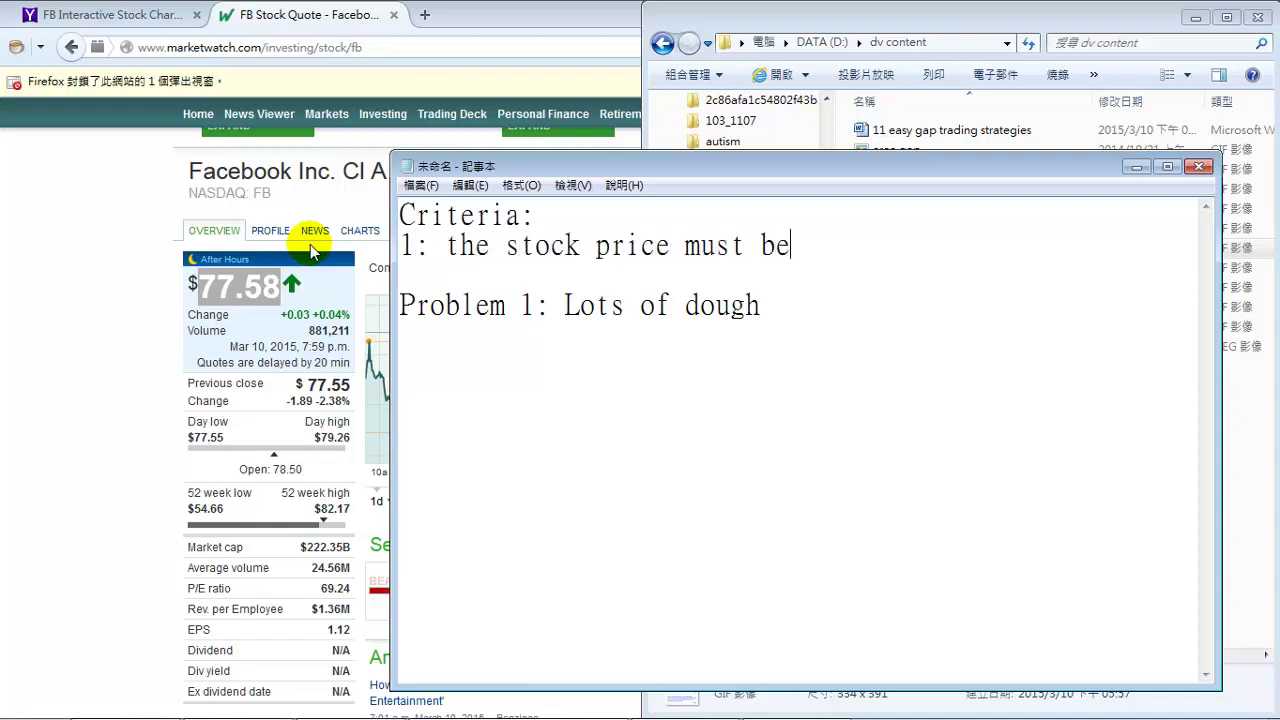
pyautogui.write(' high')
pyautogui.press('Return')
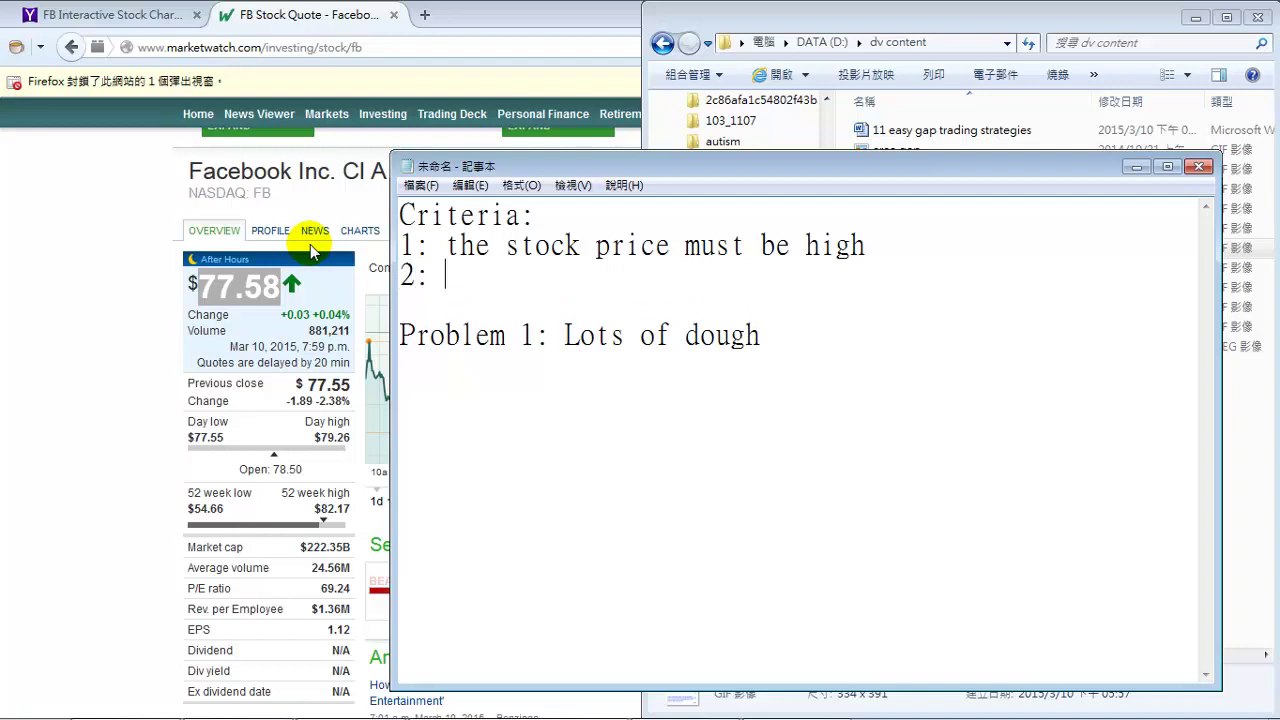
pyautogui.write('2: stable stock')
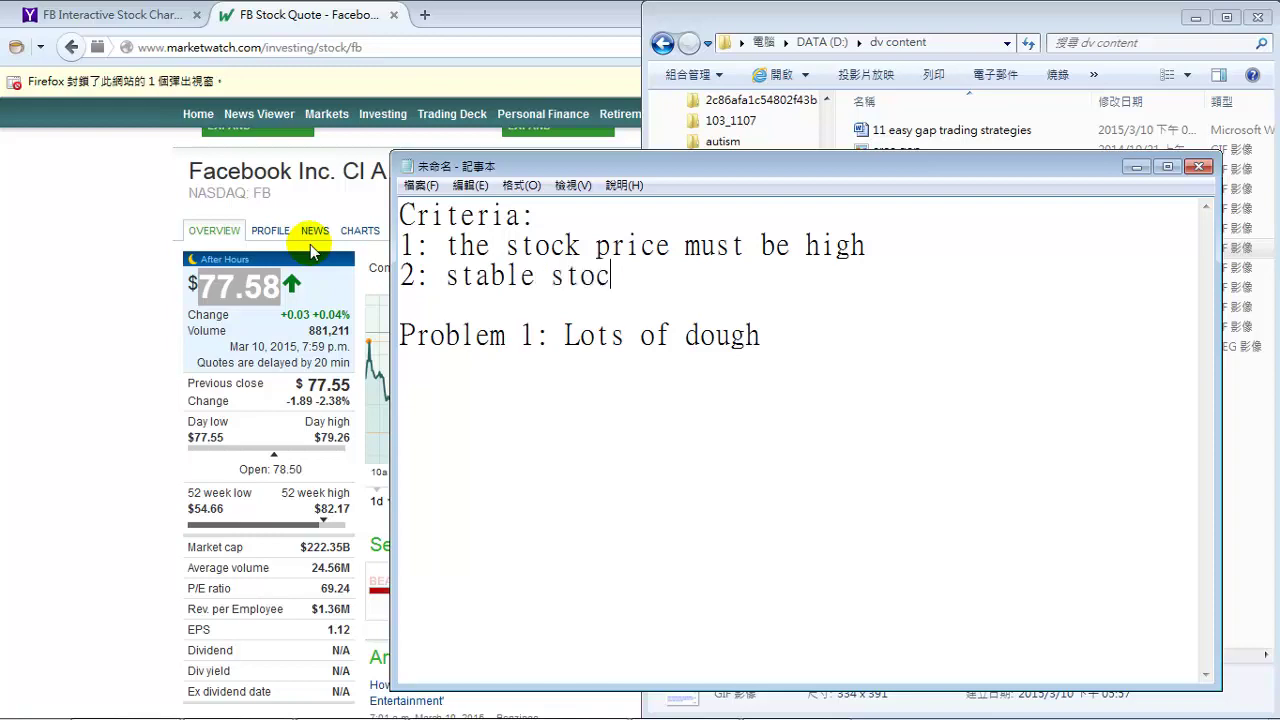
# Switch to the Yahoo Finance interactive chart, load the DAL symbol, and set the chart range to 3 months.
pyautogui.click(20, 277)
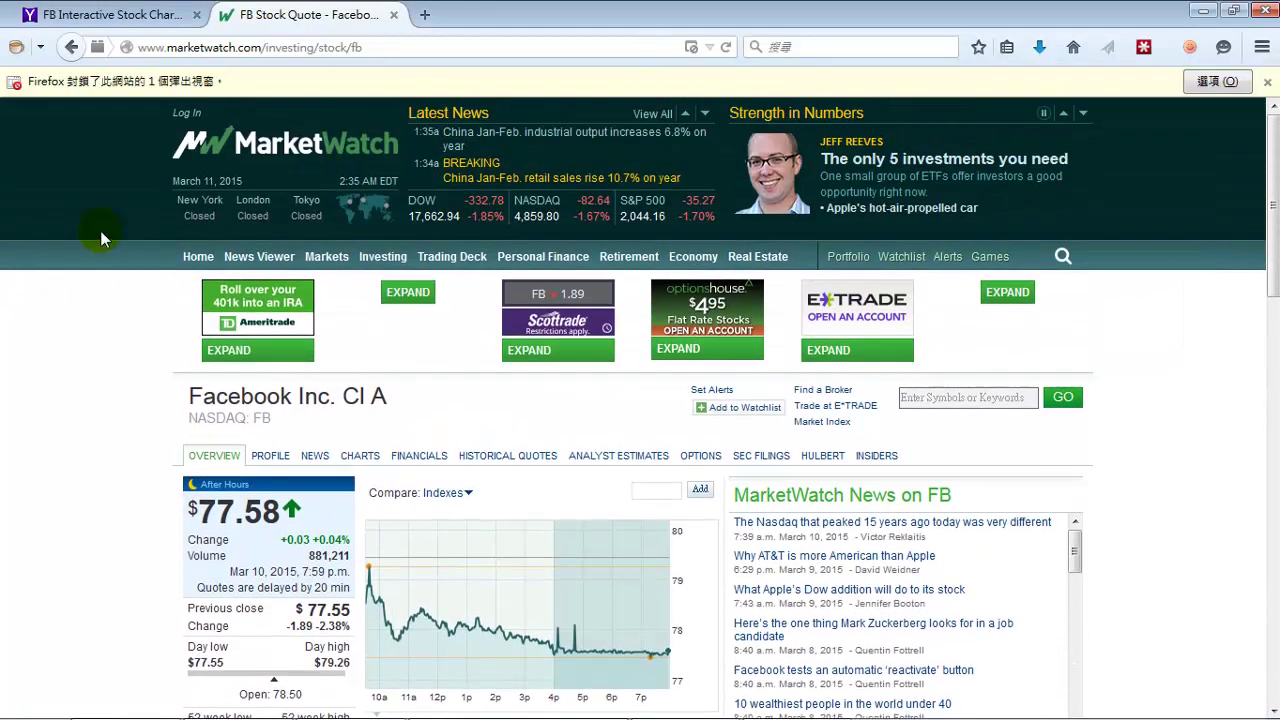
pyautogui.scroll(4, 106, 229)
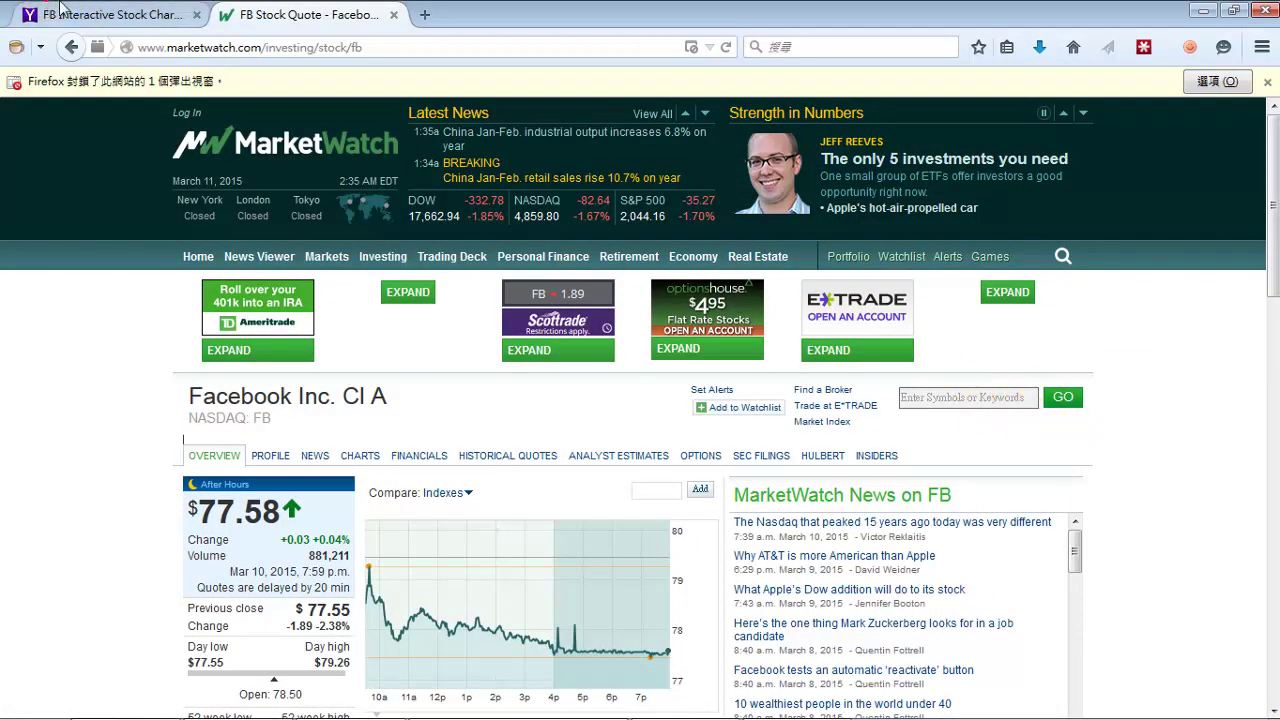
pyautogui.click(60, 10)
pyautogui.click(1050, 255)
pyautogui.write('d')
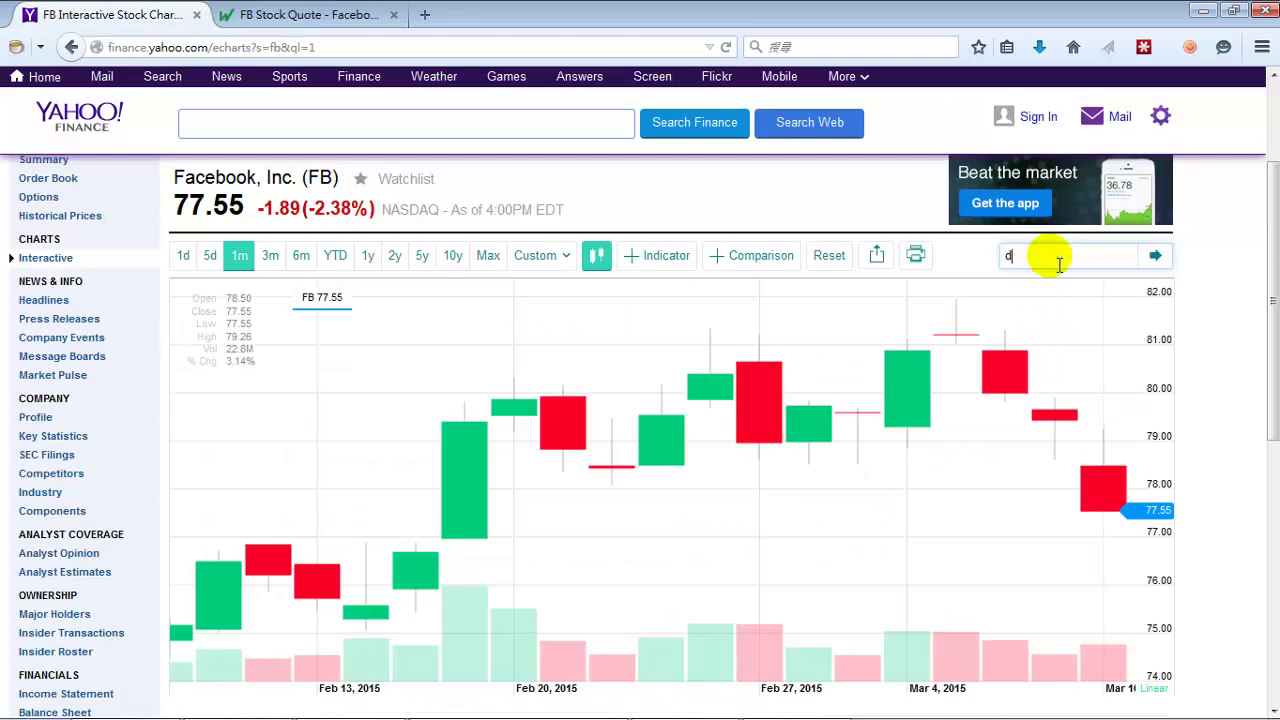
pyautogui.write('al')
pyautogui.press('Return')
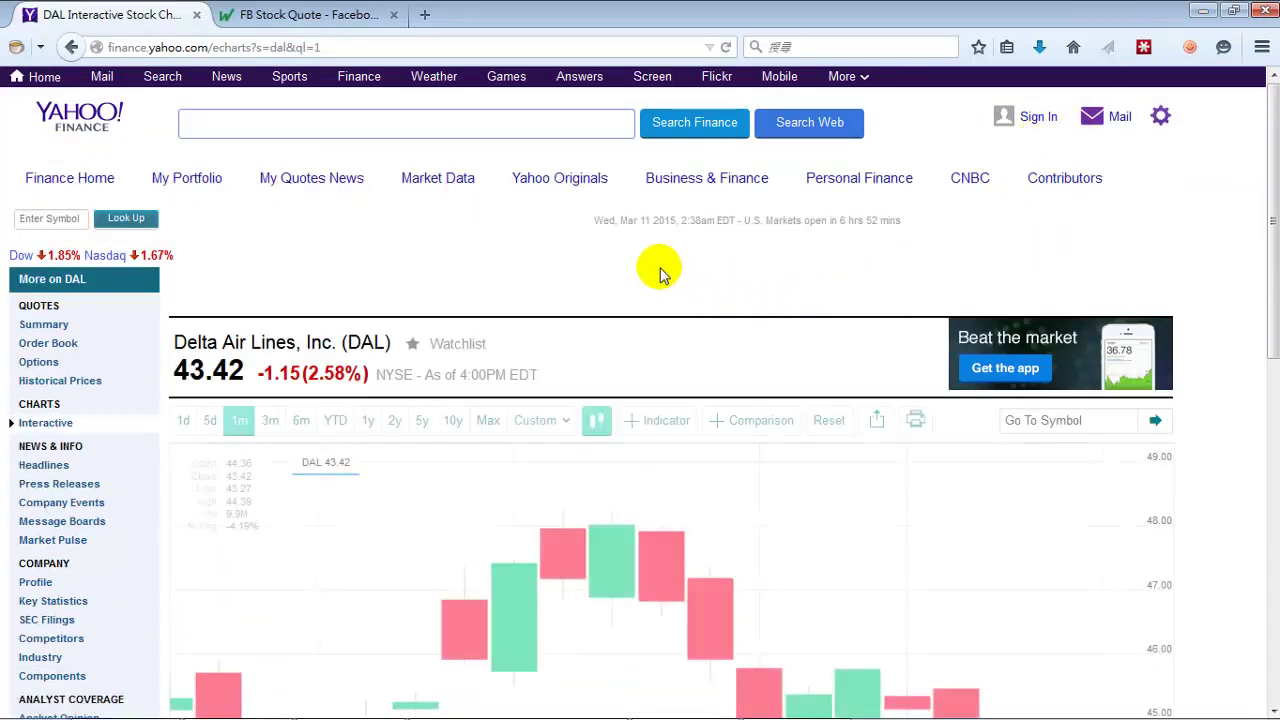
pyautogui.scroll(-4, 660, 268)
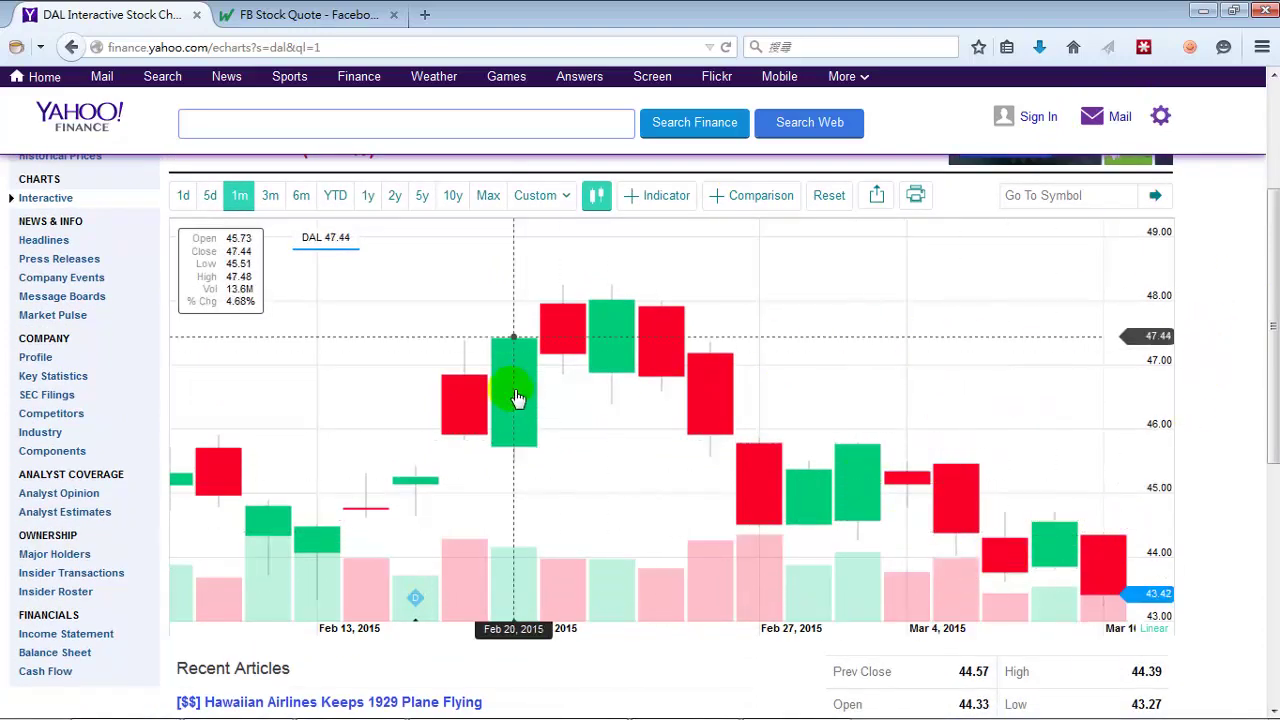
pyautogui.click(270, 195)
pyautogui.click(270, 196)
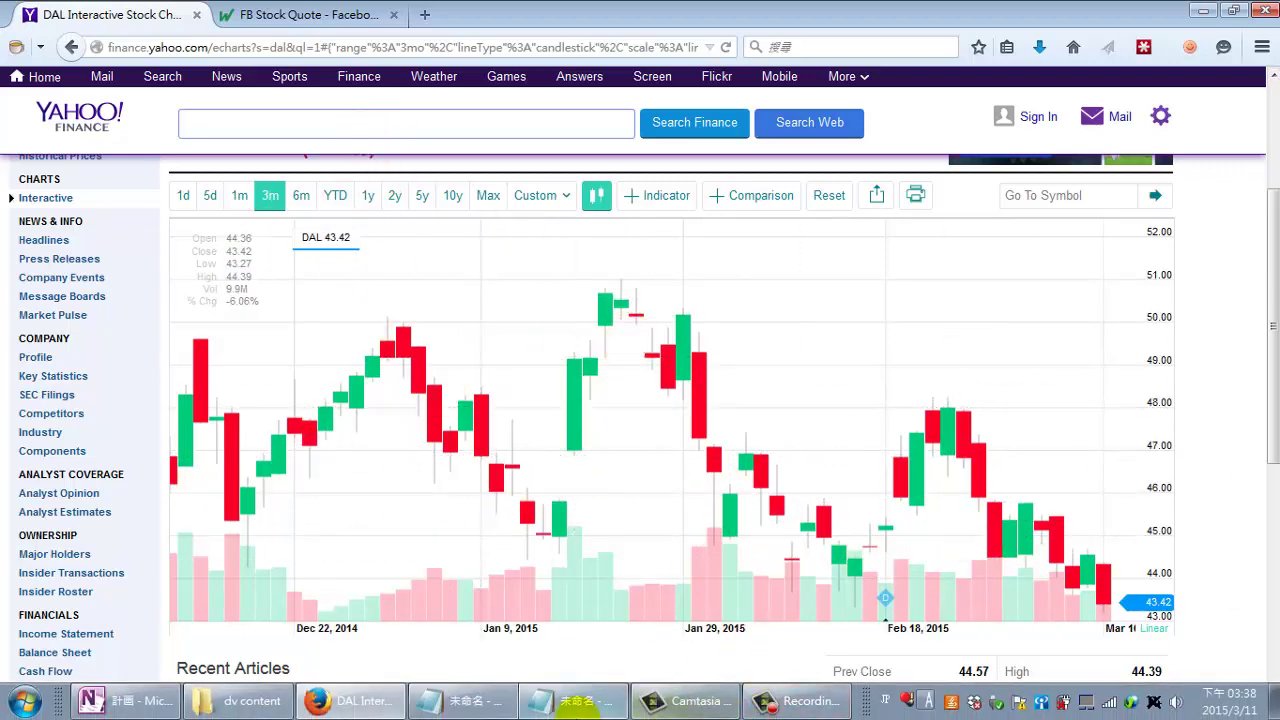
# Bring up the criteria note in Notepad and review its high-price and stable-stock lines.
pyautogui.click(570, 704)
pyautogui.click(700, 289)
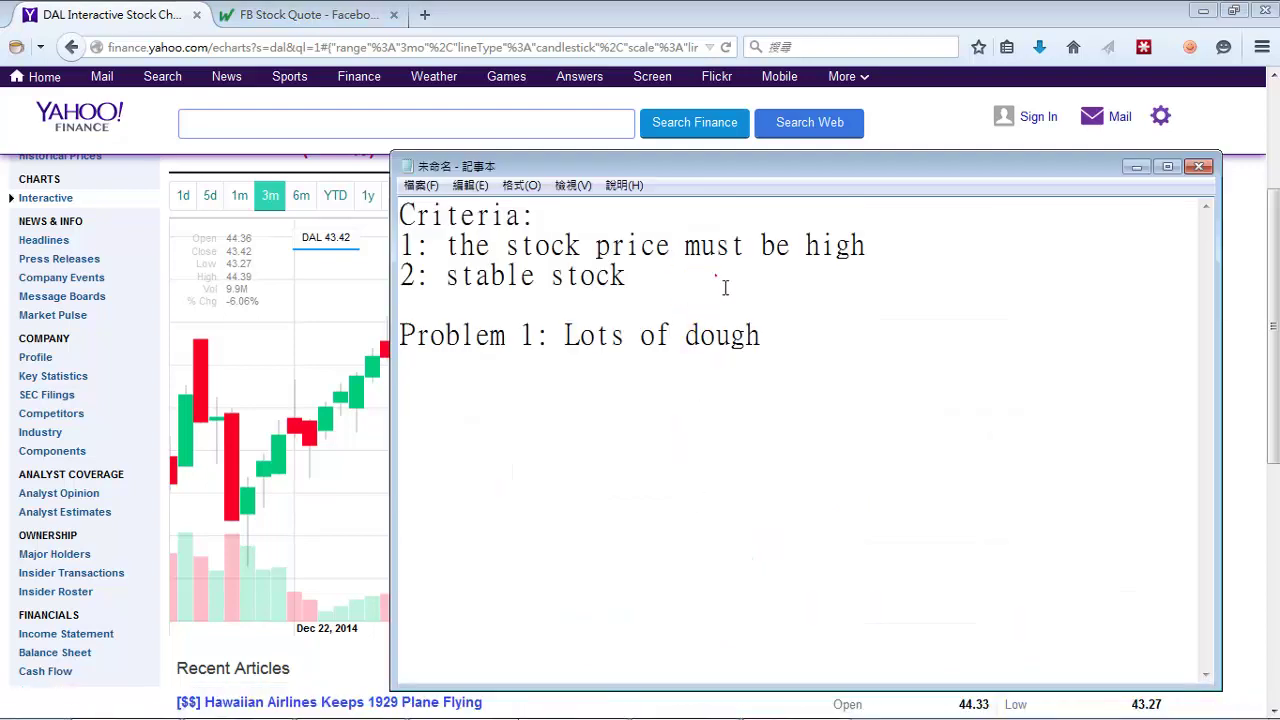
pyautogui.moveTo(725, 288); pyautogui.dragTo(318, 237)
pyautogui.click(728, 256)
pyautogui.click(775, 289)
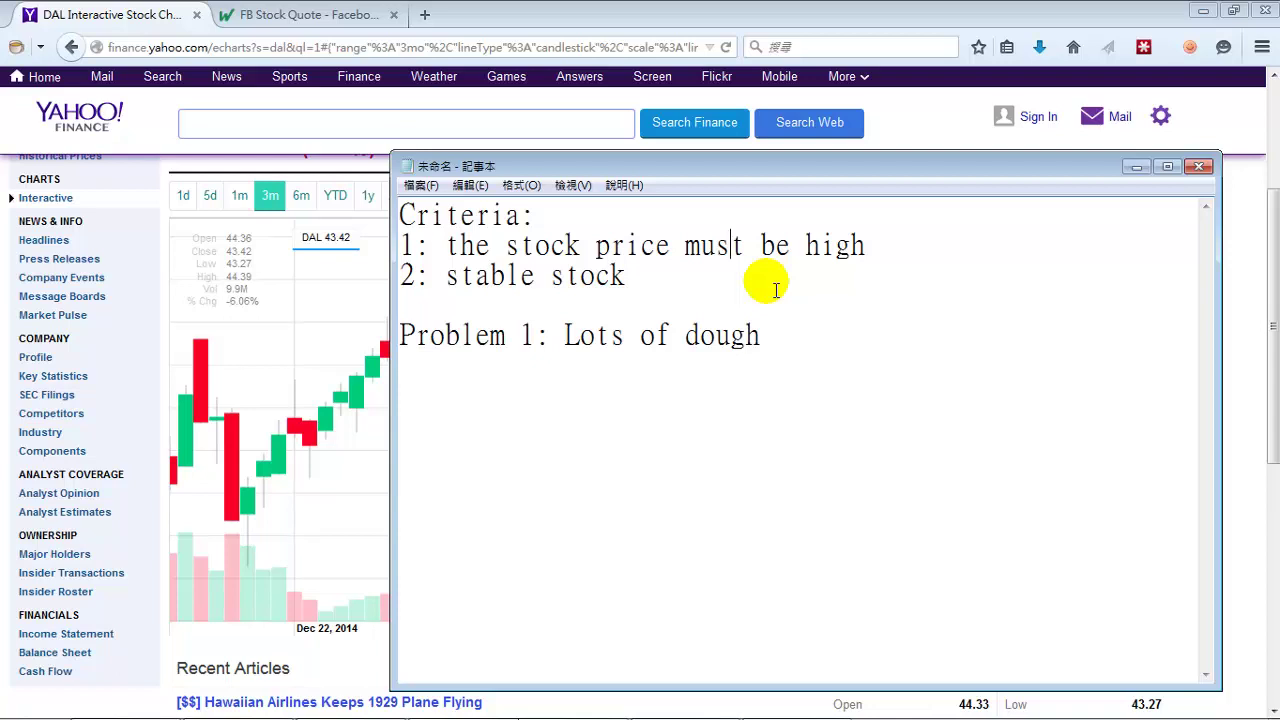
pyautogui.click(776, 288)
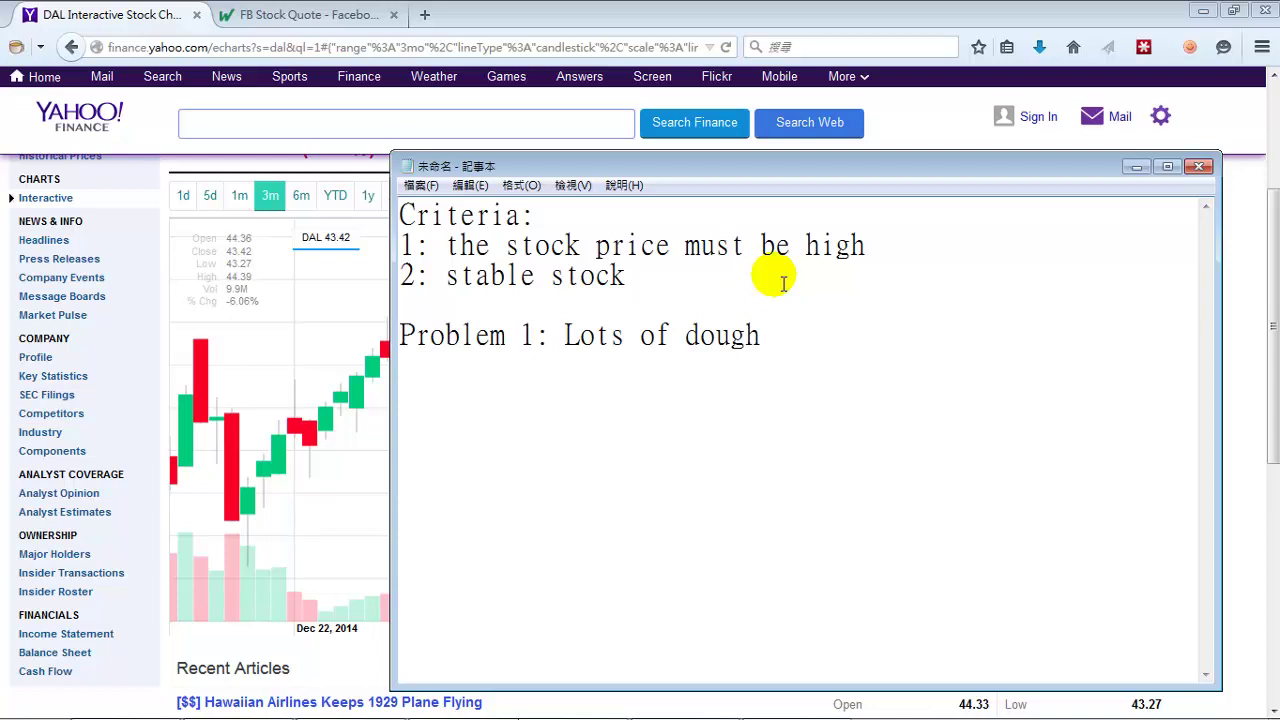
# Highlight the "Lots of dough" problem text and the stock price wording in the first criterion to review them.
pyautogui.moveTo(810, 338); pyautogui.dragTo(543, 374)
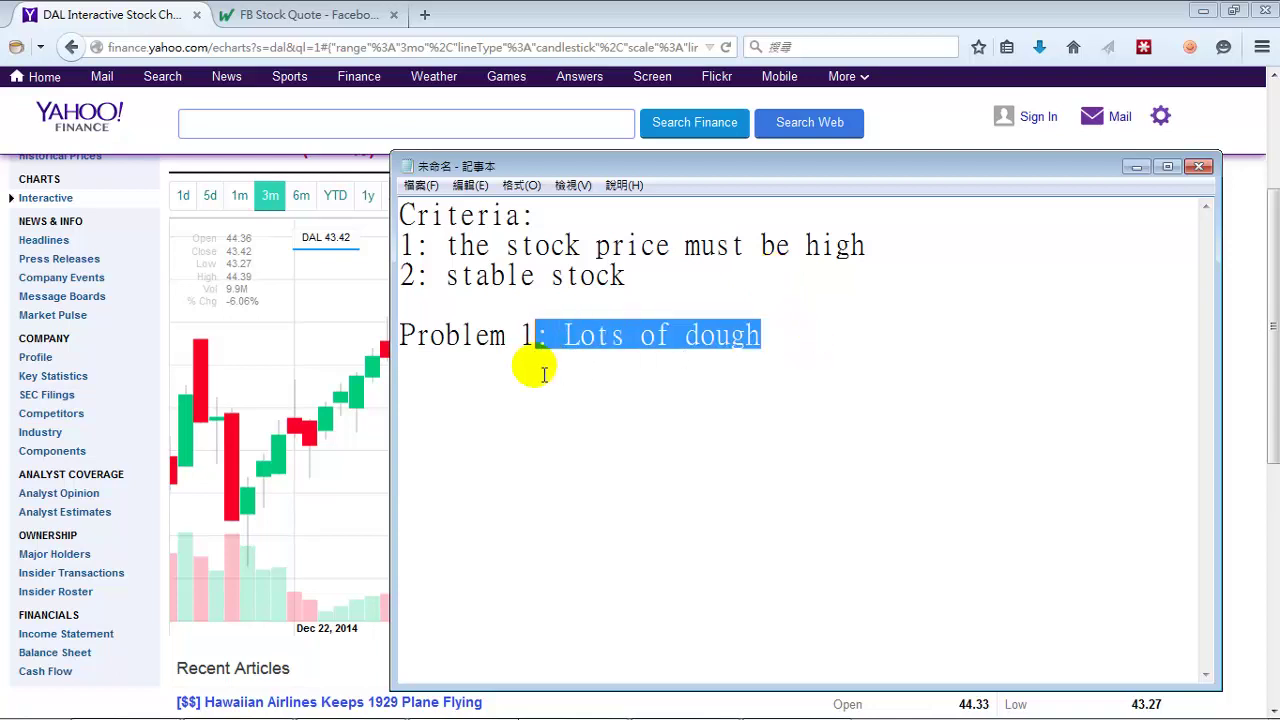
pyautogui.moveTo(516, 246); pyautogui.dragTo(595, 245)
pyautogui.click(672, 248)
pyautogui.click(824, 350)
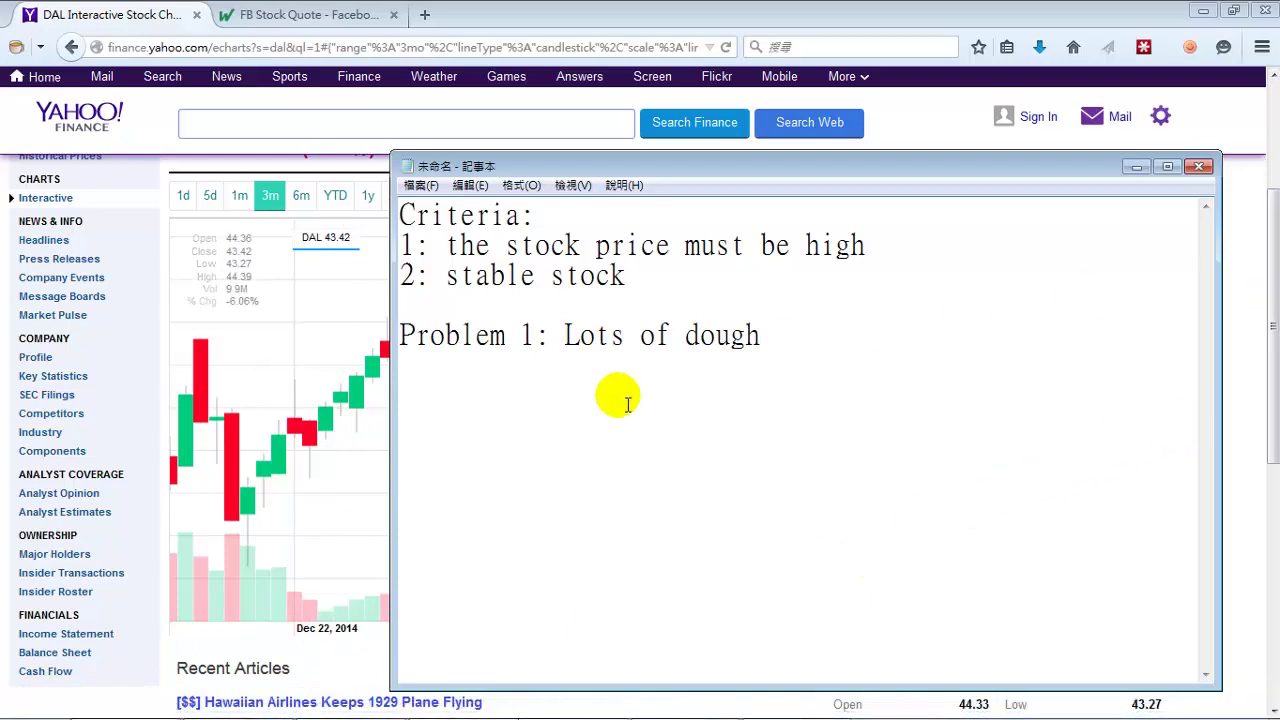
pyautogui.moveTo(790, 346); pyautogui.dragTo(580, 352)
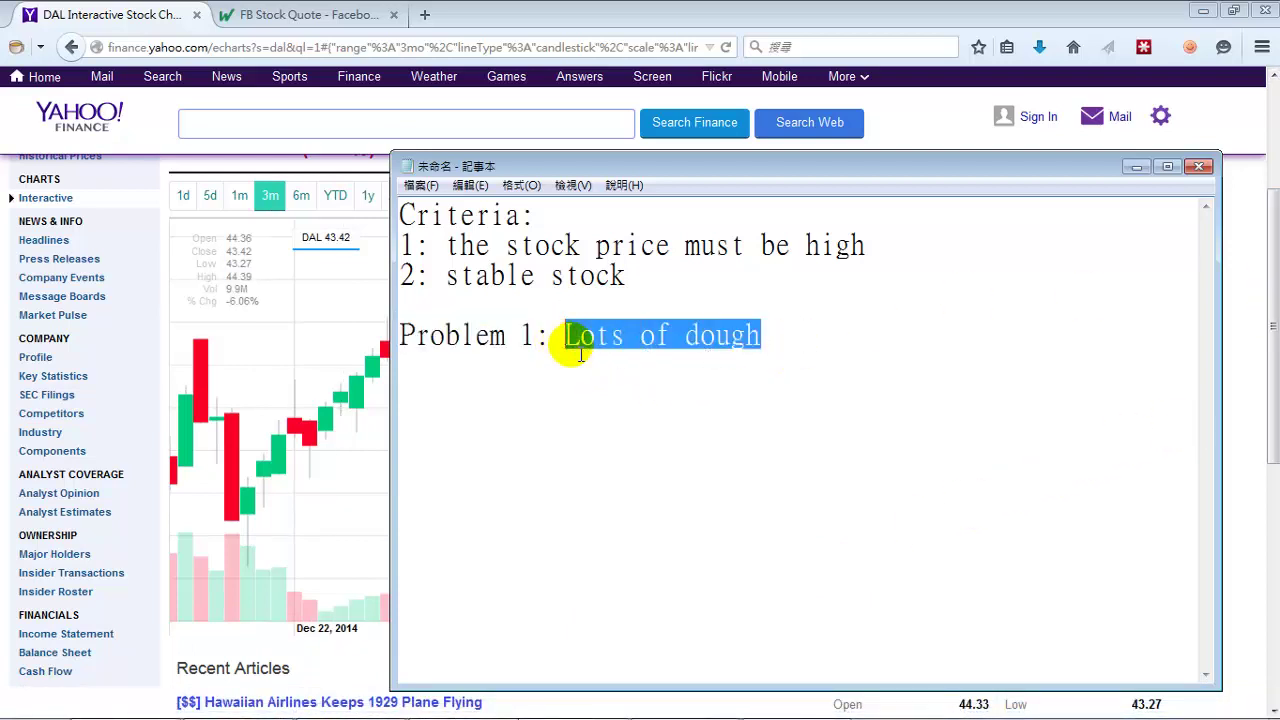
pyautogui.moveTo(803, 349); pyautogui.dragTo(562, 342)
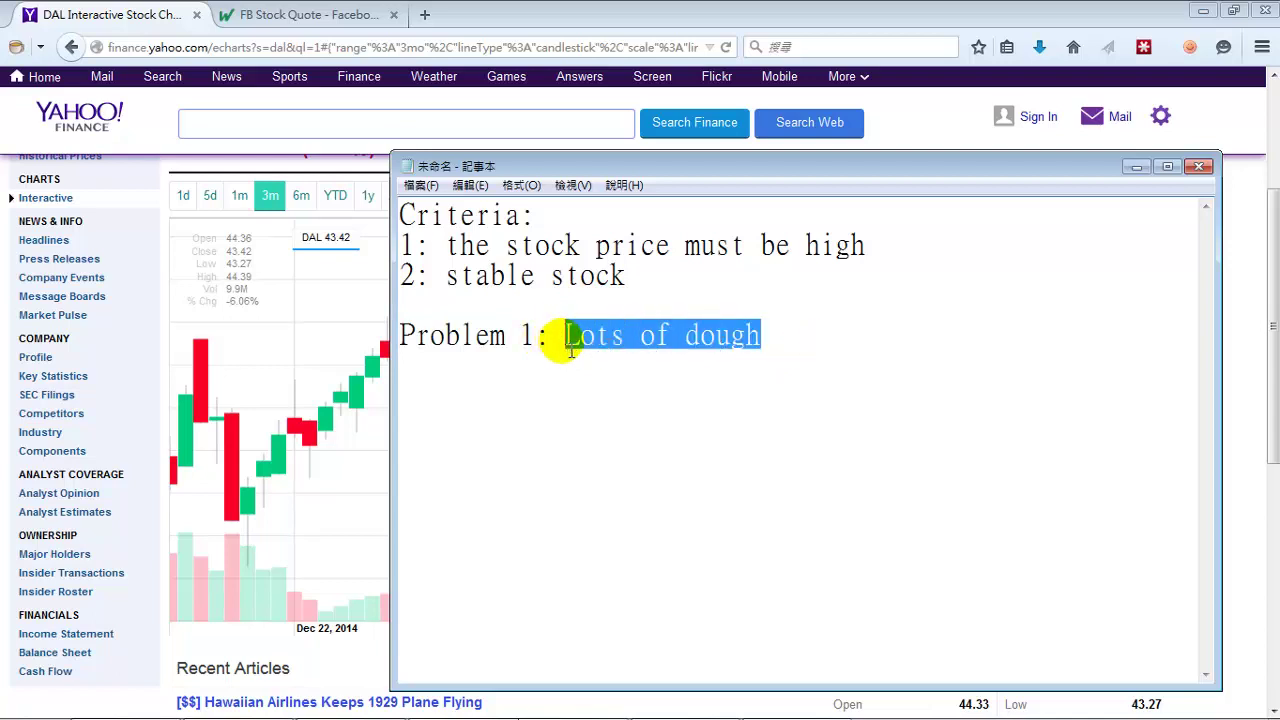
pyautogui.click(812, 349)
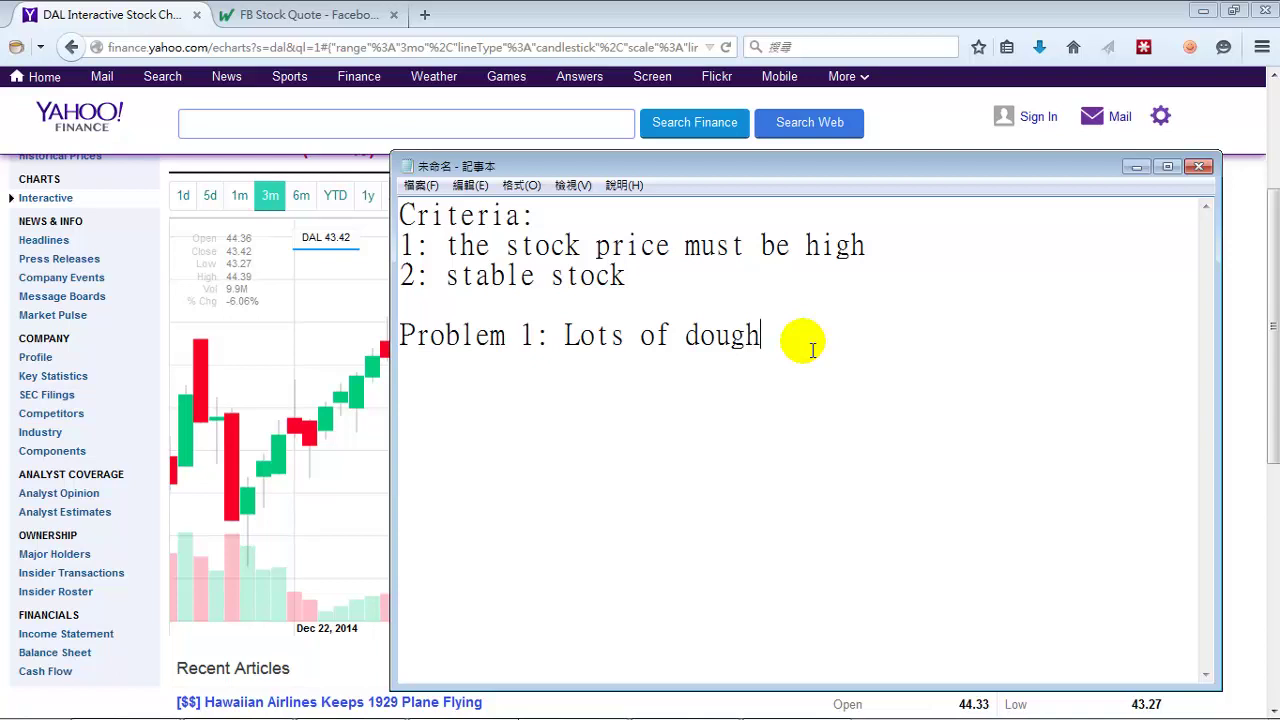
pyautogui.moveTo(806, 345); pyautogui.dragTo(400, 336)
# Add the line "Problem 2: Time-sensitive strategy" below the Problem 1 line.
pyautogui.click(793, 340)
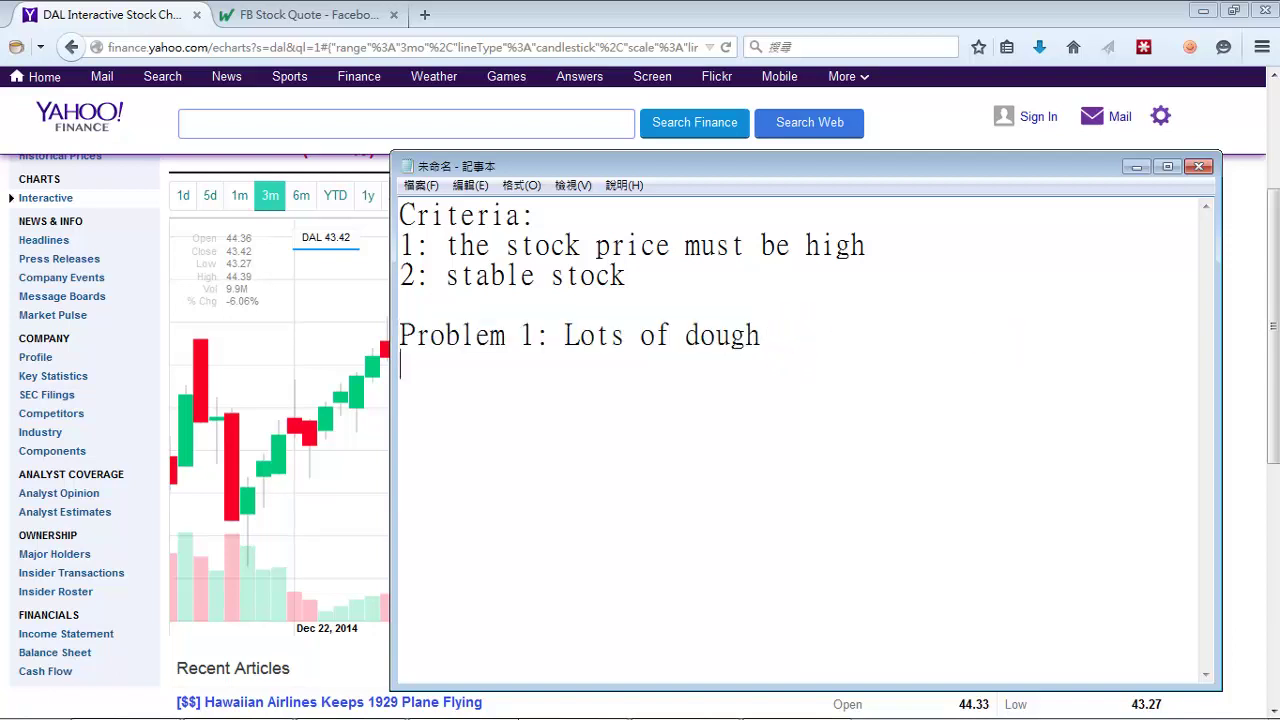
pyautogui.write('Problem 2: ')
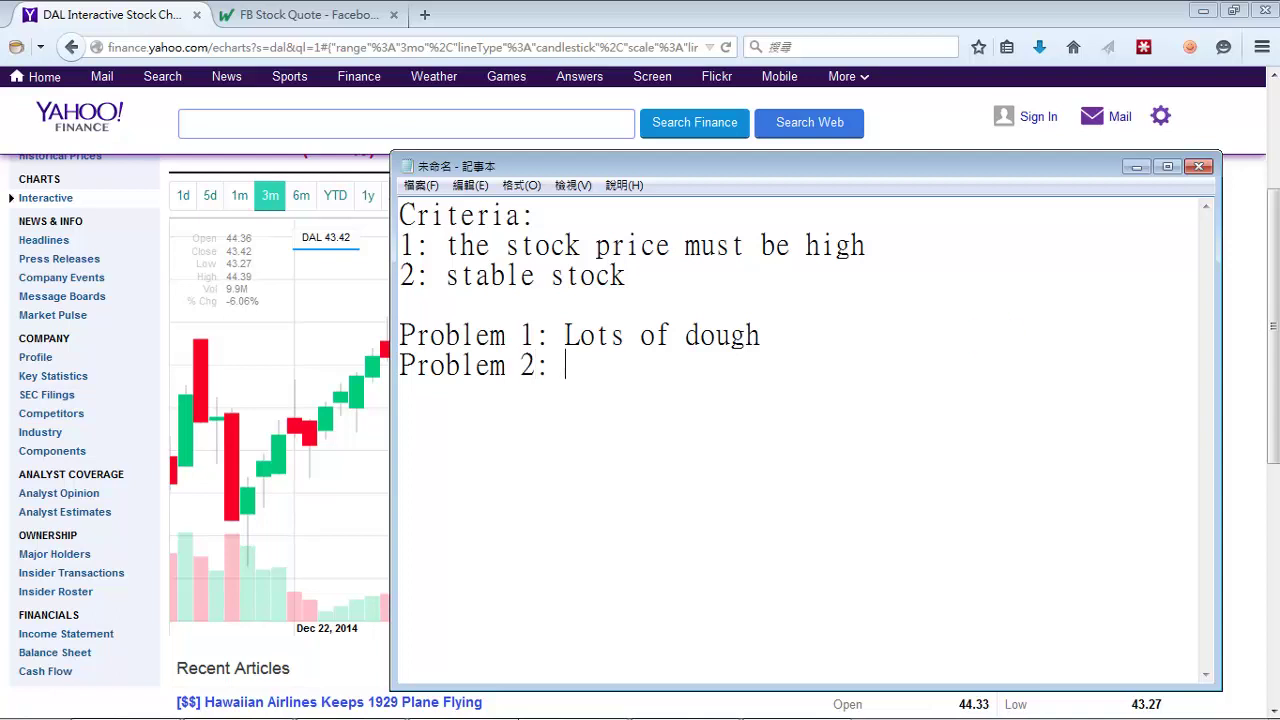
pyautogui.write('Time-sensit')
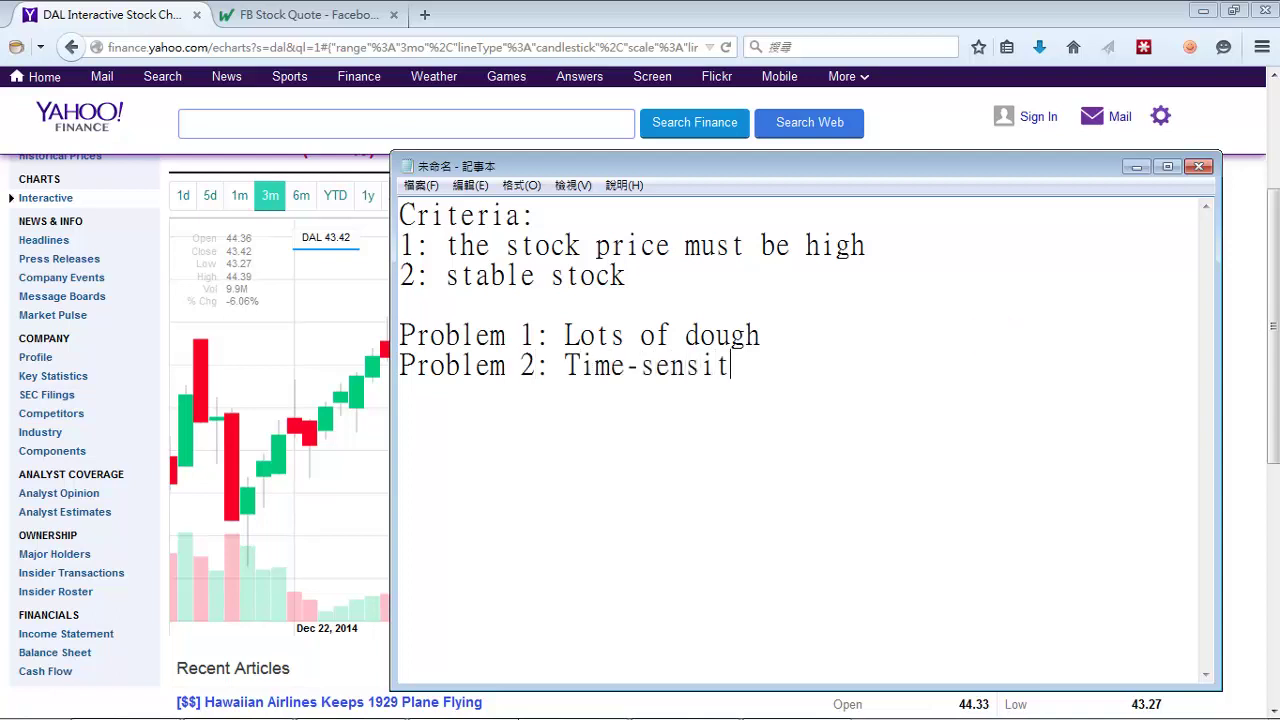
pyautogui.write('e')
pyautogui.write('ive star')
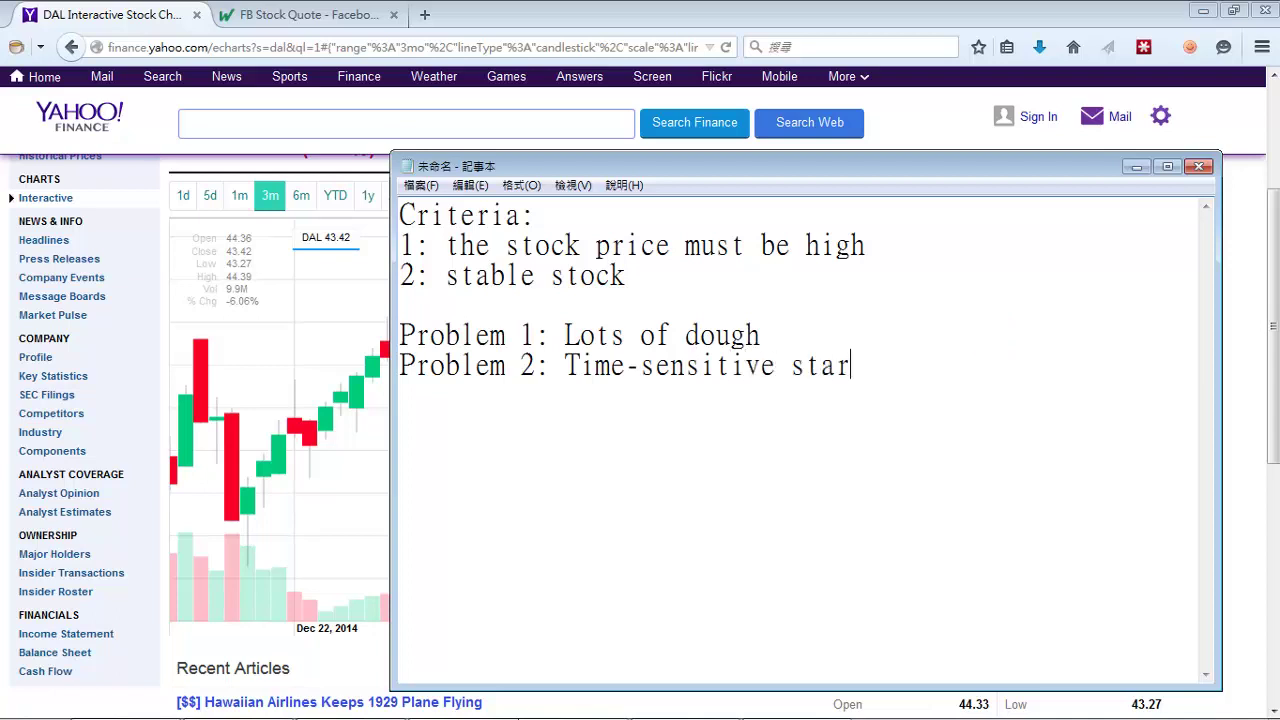
pyautogui.write('terategy')
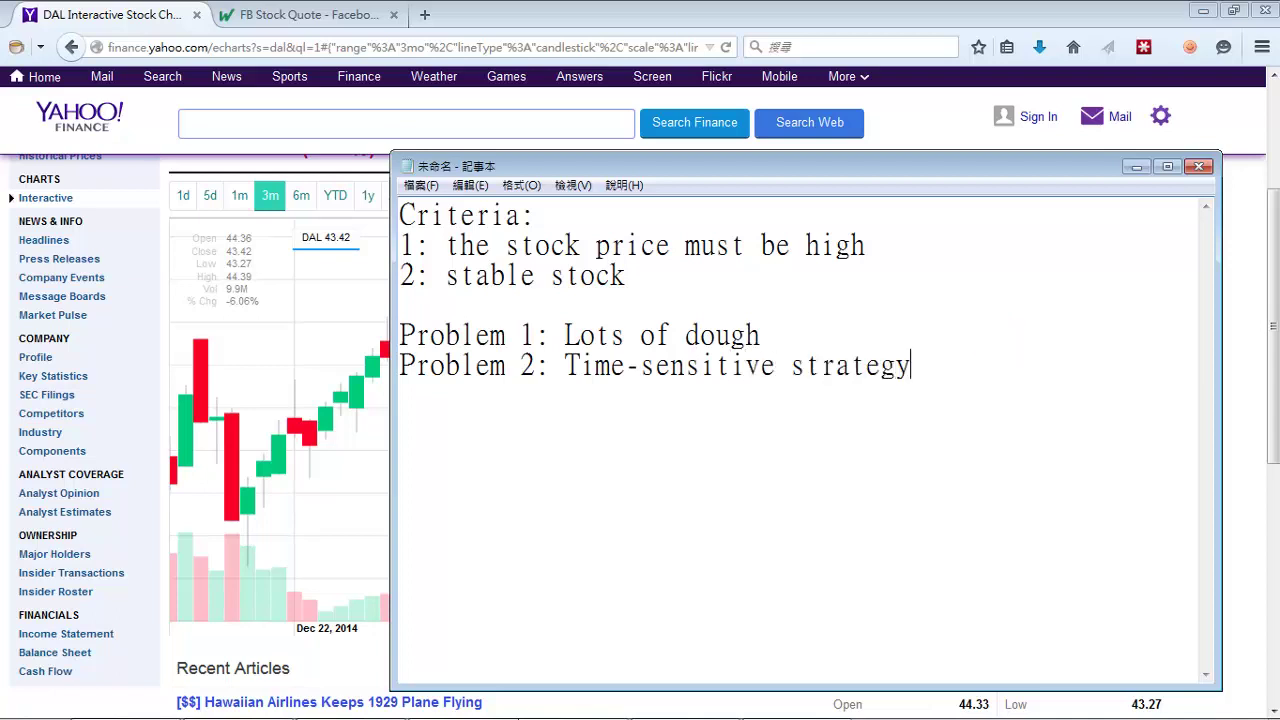
# Check the Facebook quote on MarketWatch and the DAL chart, and return to the criteria note.
pyautogui.click(325, 13)
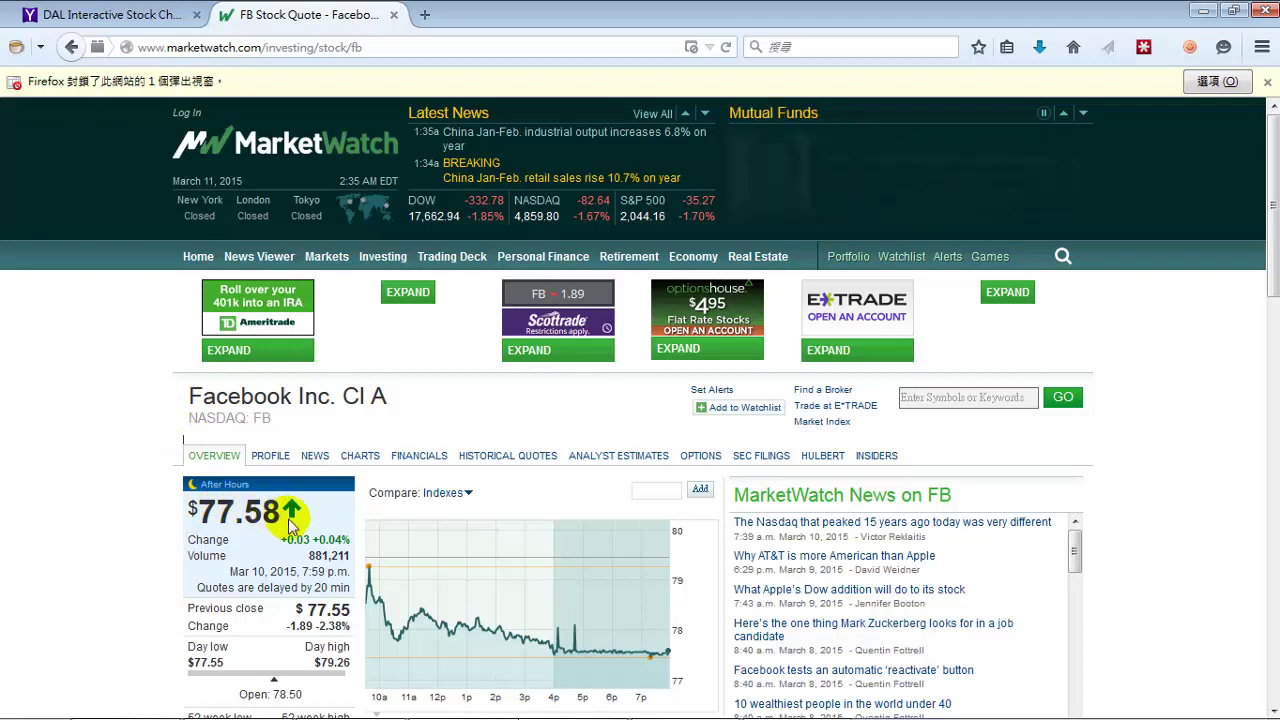
pyautogui.click(113, 13)
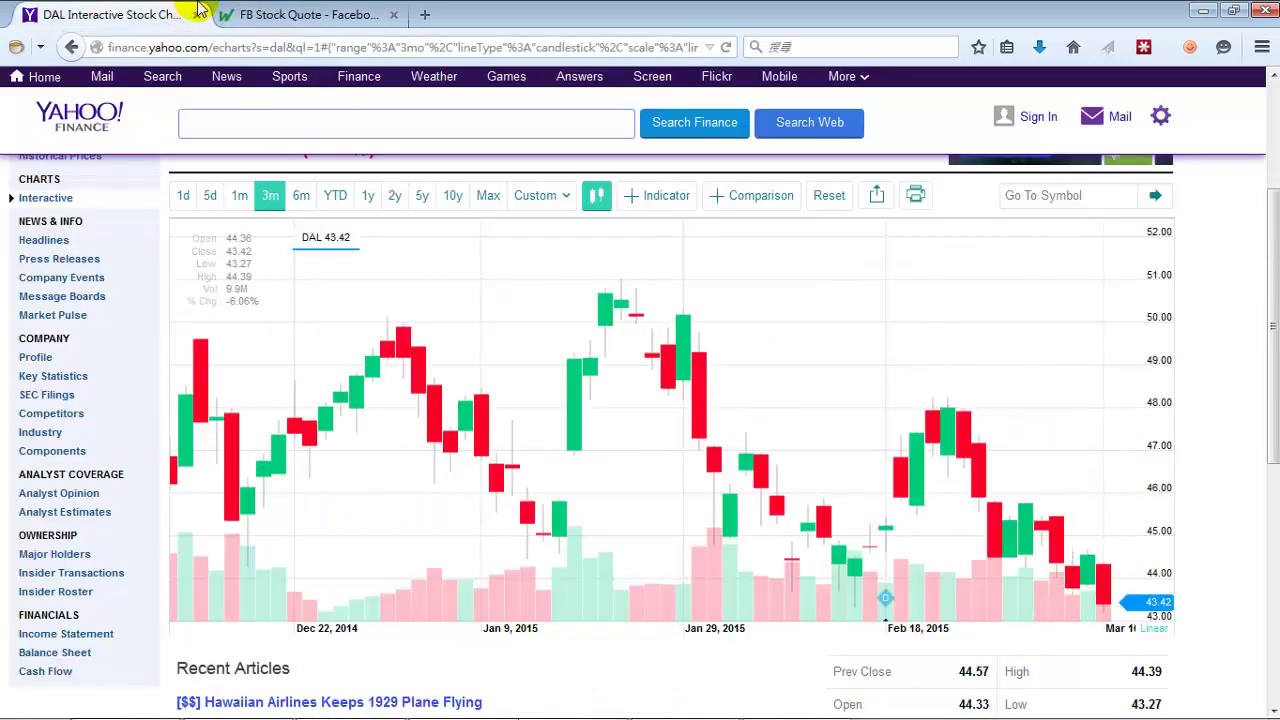
pyautogui.click(585, 708)
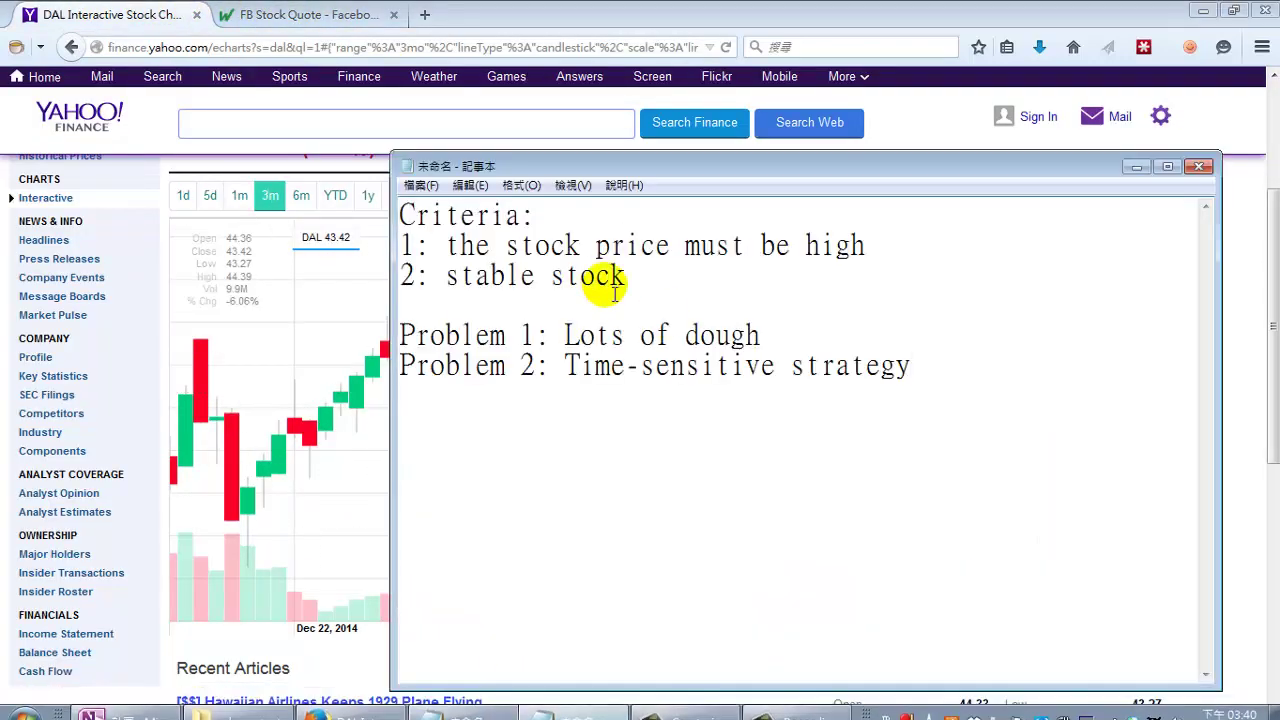
# Review the red and green candlestick conditions in the strategy rules note and return to the criteria note.
pyautogui.click(510, 705)
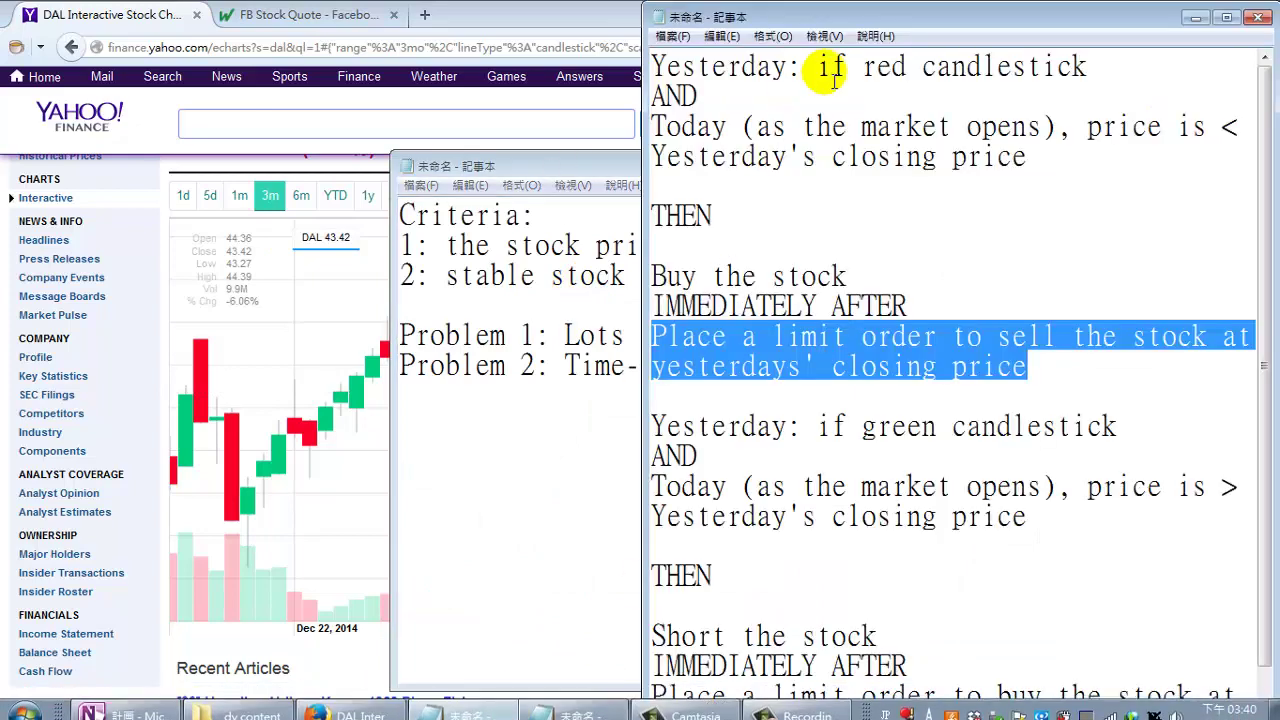
pyautogui.click(1012, 66)
pyautogui.click(1066, 160)
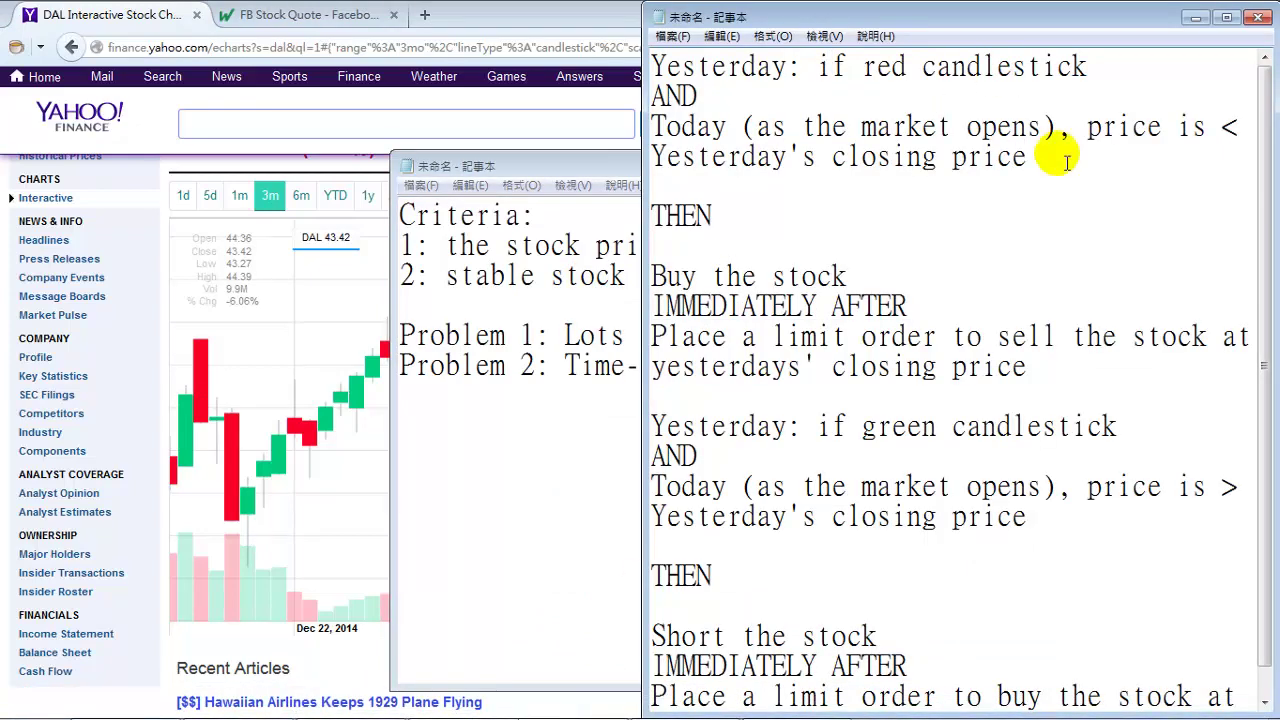
pyautogui.click(983, 428)
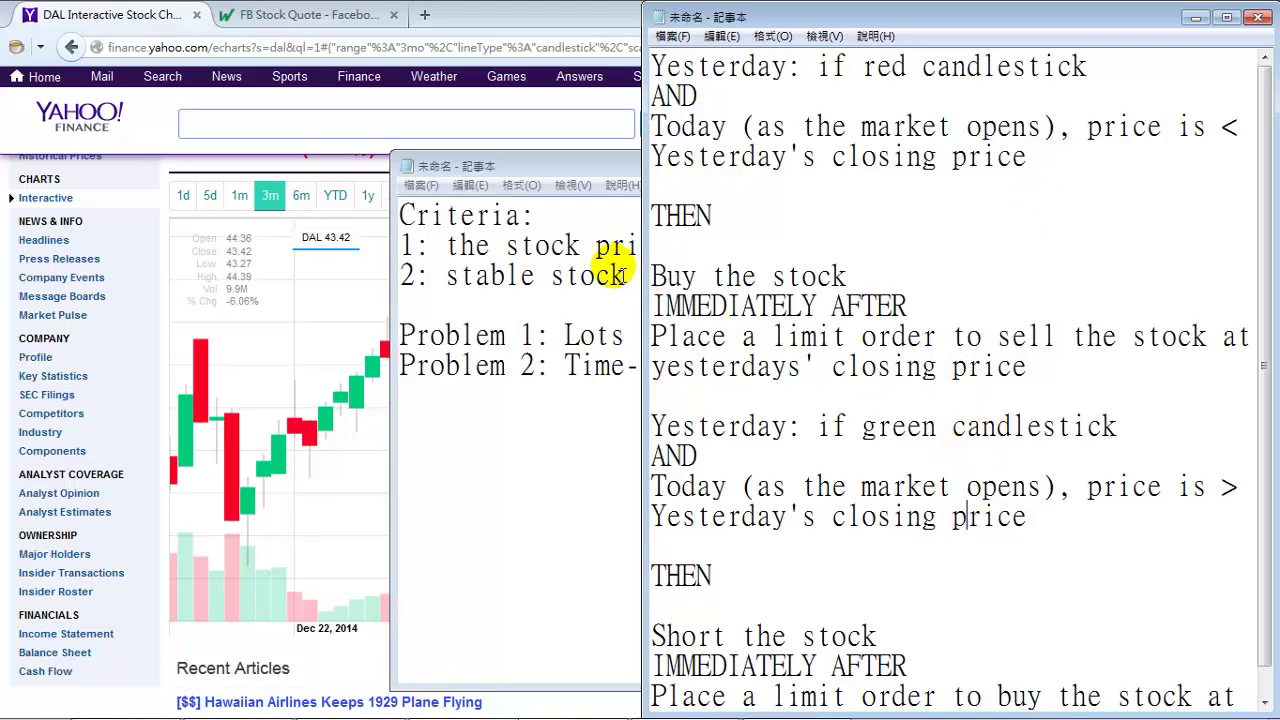
pyautogui.click(572, 296)
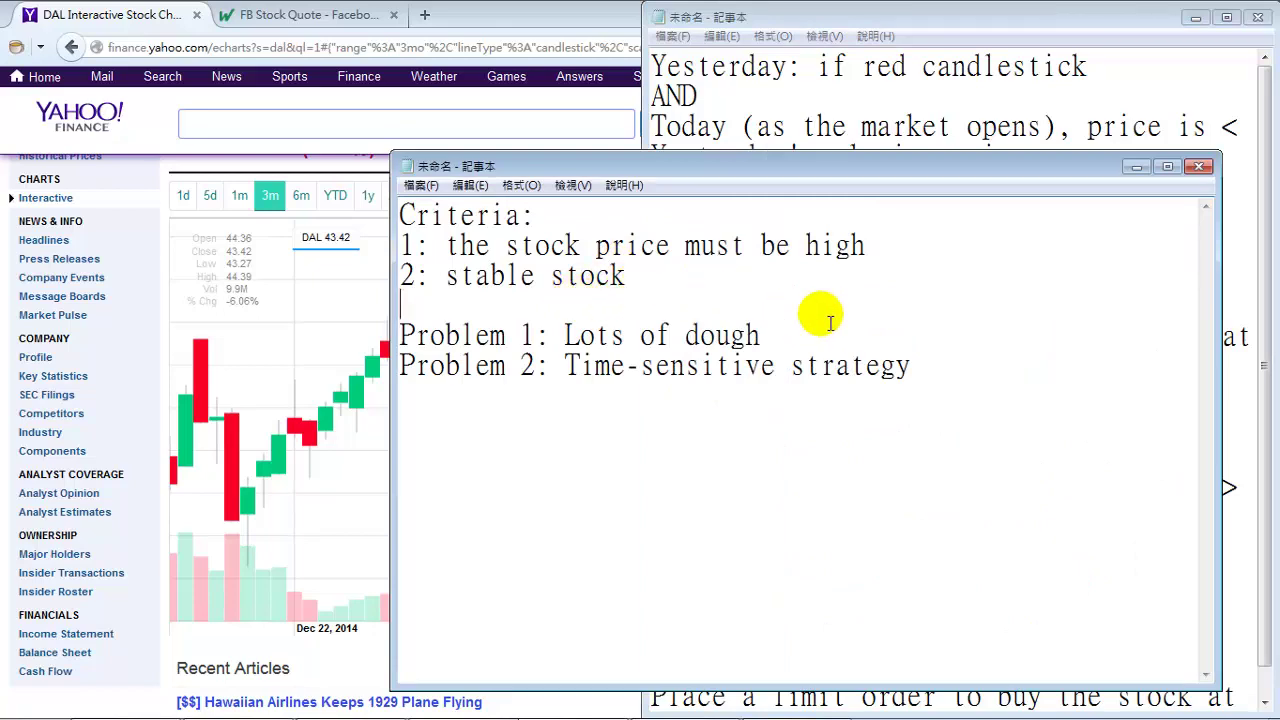
# Glance at the DAL chart, return to the criteria note, and highlight both problem lines together.
pyautogui.click(540, 28)
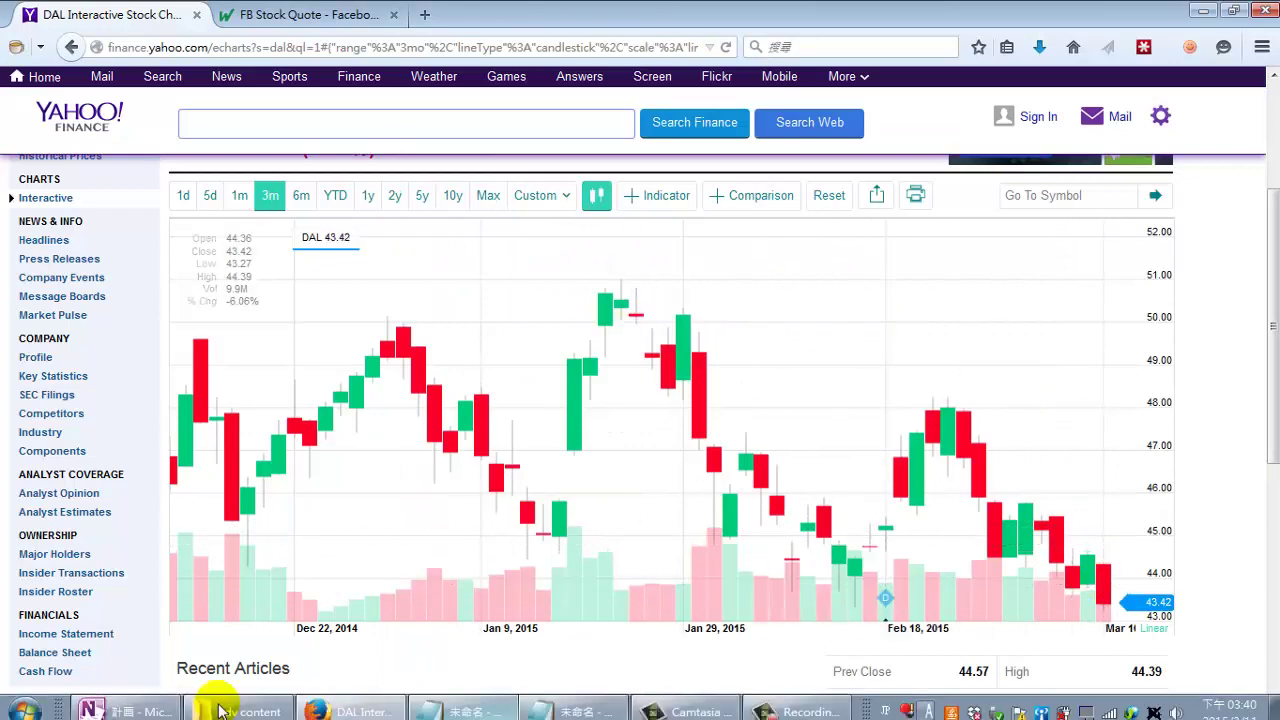
pyautogui.click(547, 705)
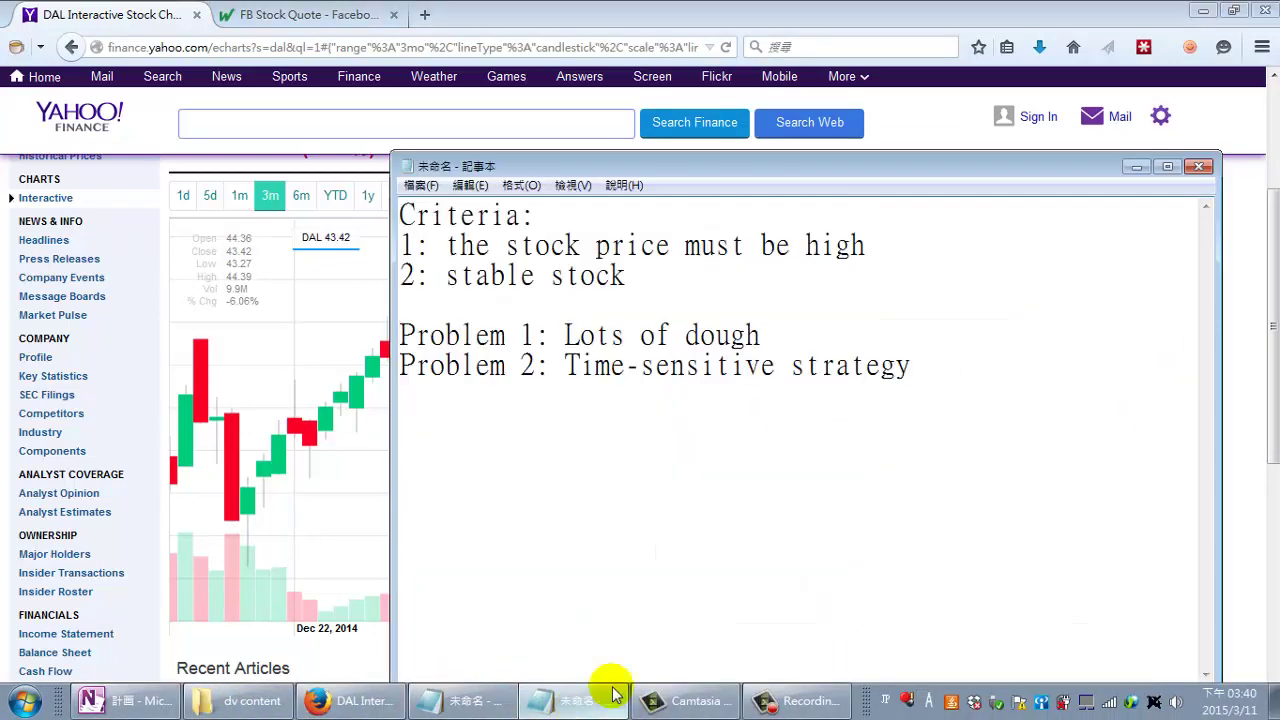
pyautogui.click(965, 372)
pyautogui.moveTo(934, 367); pyautogui.dragTo(342, 334)
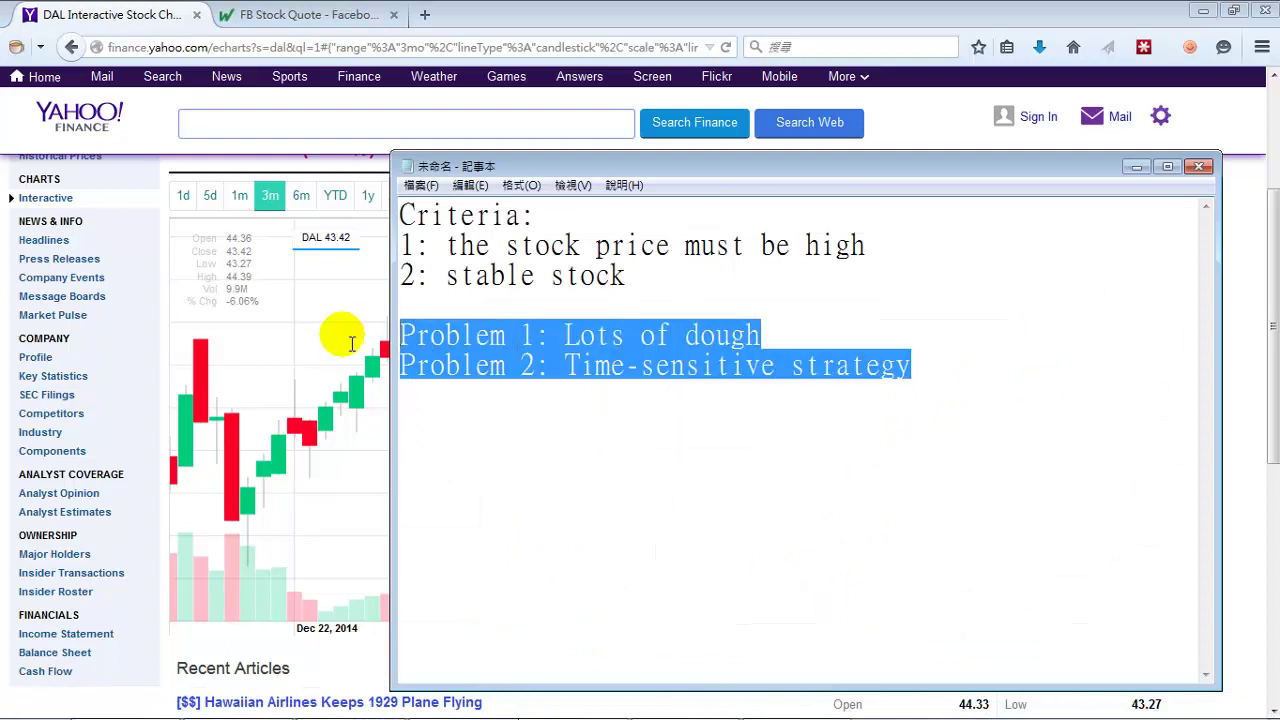
pyautogui.click(988, 372)
pyautogui.moveTo(988, 372); pyautogui.dragTo(378, 330)
pyautogui.click(954, 342)
pyautogui.moveTo(955, 376); pyautogui.dragTo(360, 332)
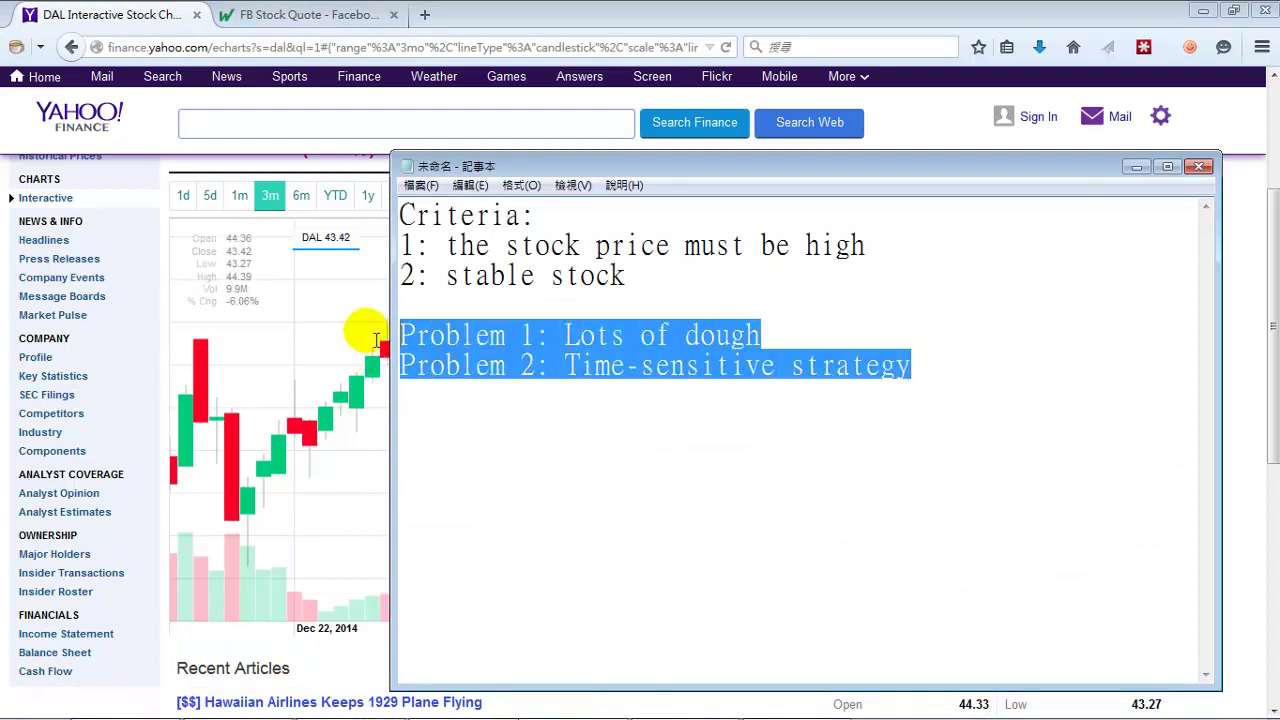
pyautogui.click(988, 372)
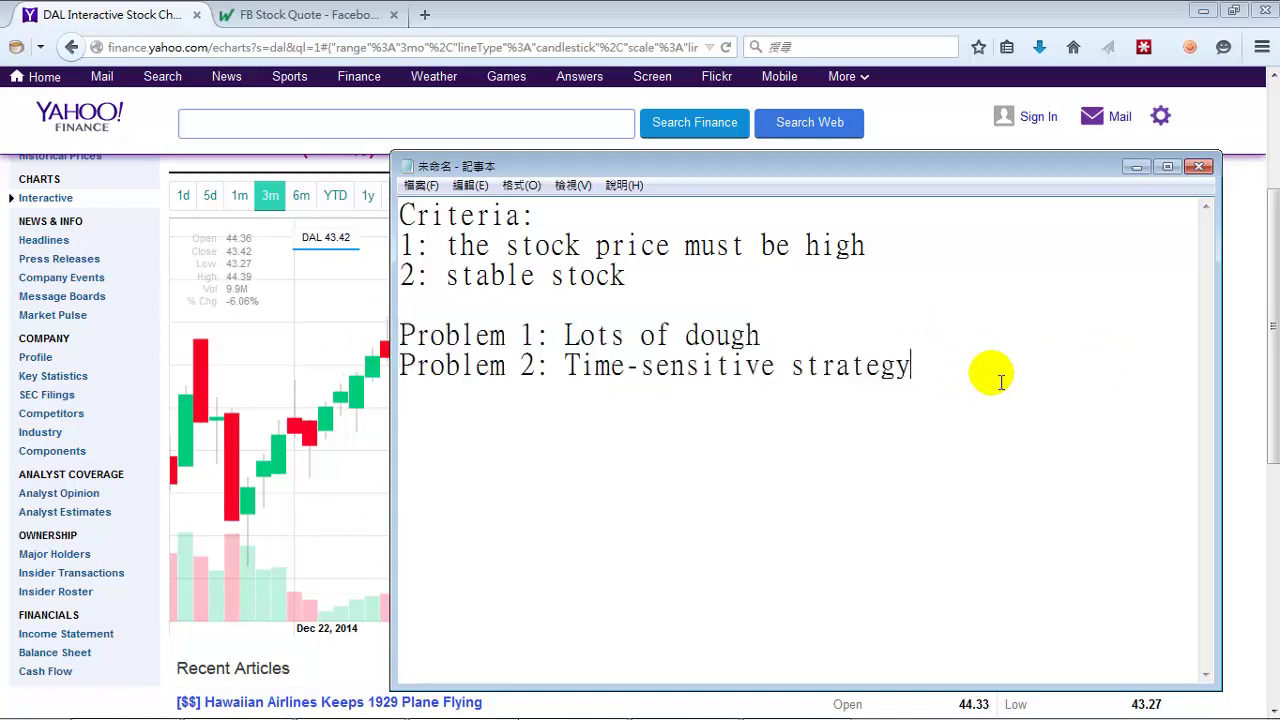
pyautogui.click(988, 372)
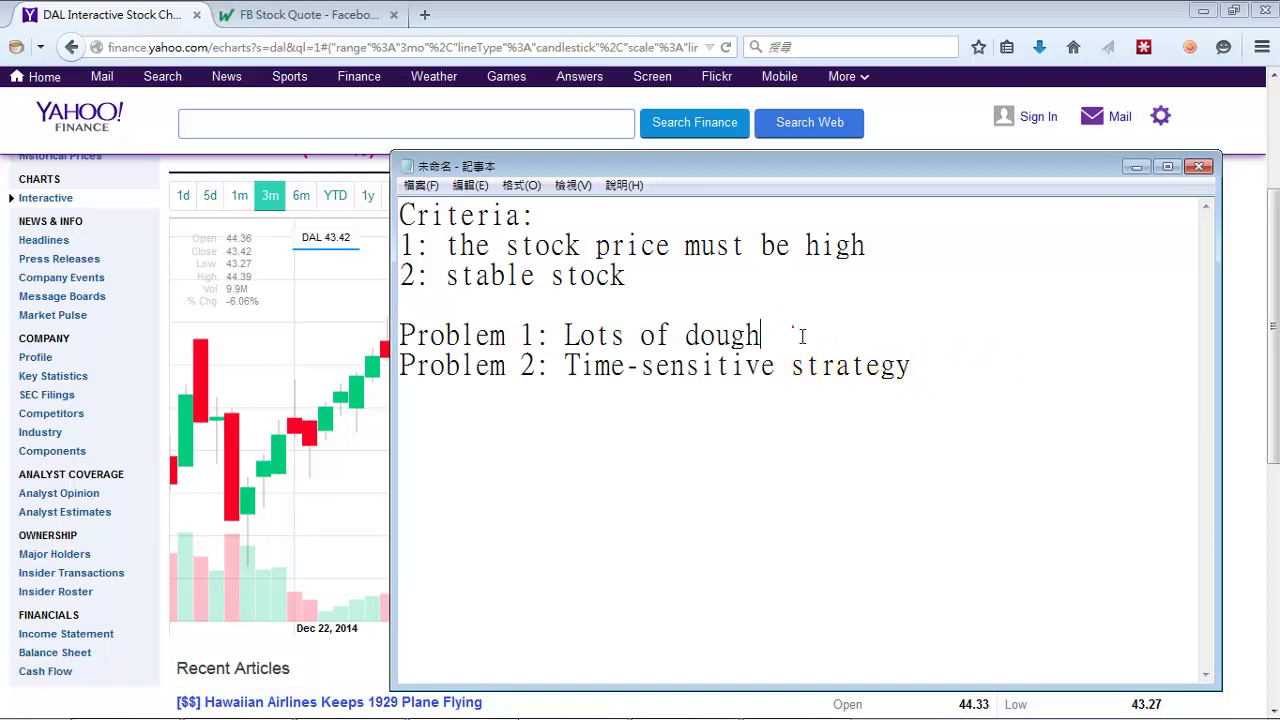
# Highlight the Problem 1 and Problem 2 lines individually, and finish with both lines selected.
pyautogui.moveTo(760, 336); pyautogui.dragTo(375, 335)
pyautogui.click(943, 363)
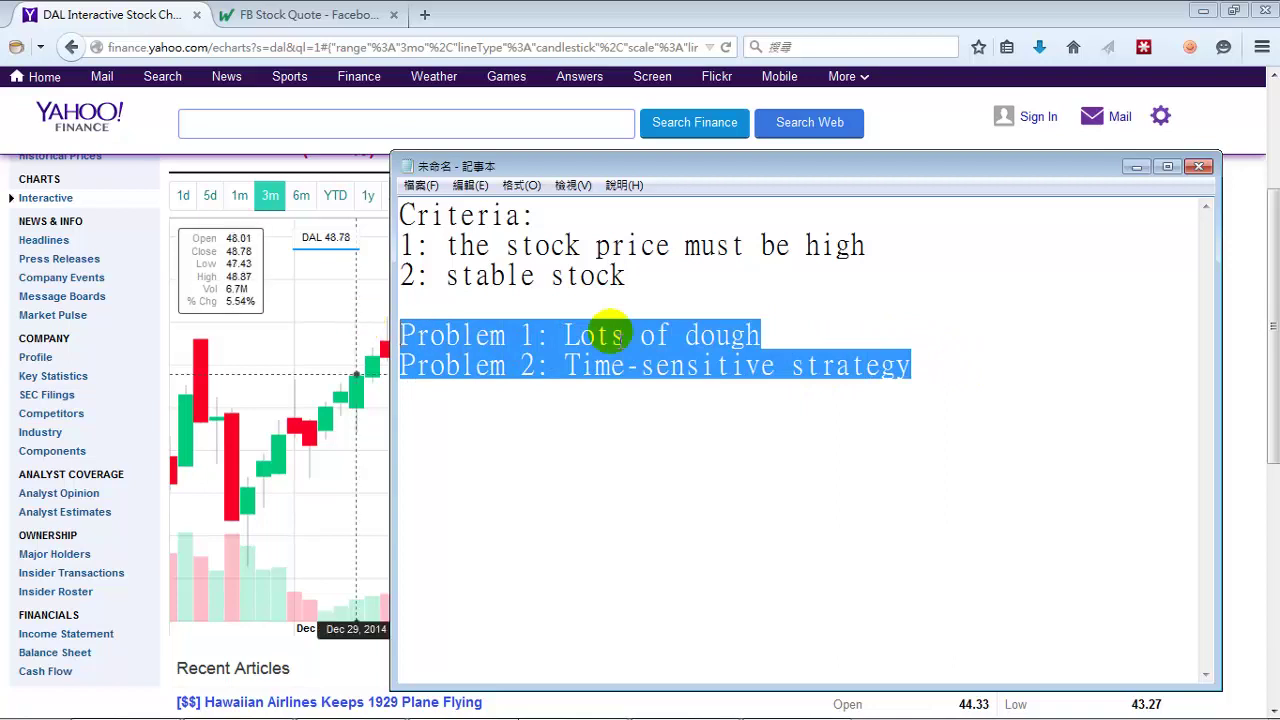
pyautogui.click(984, 378)
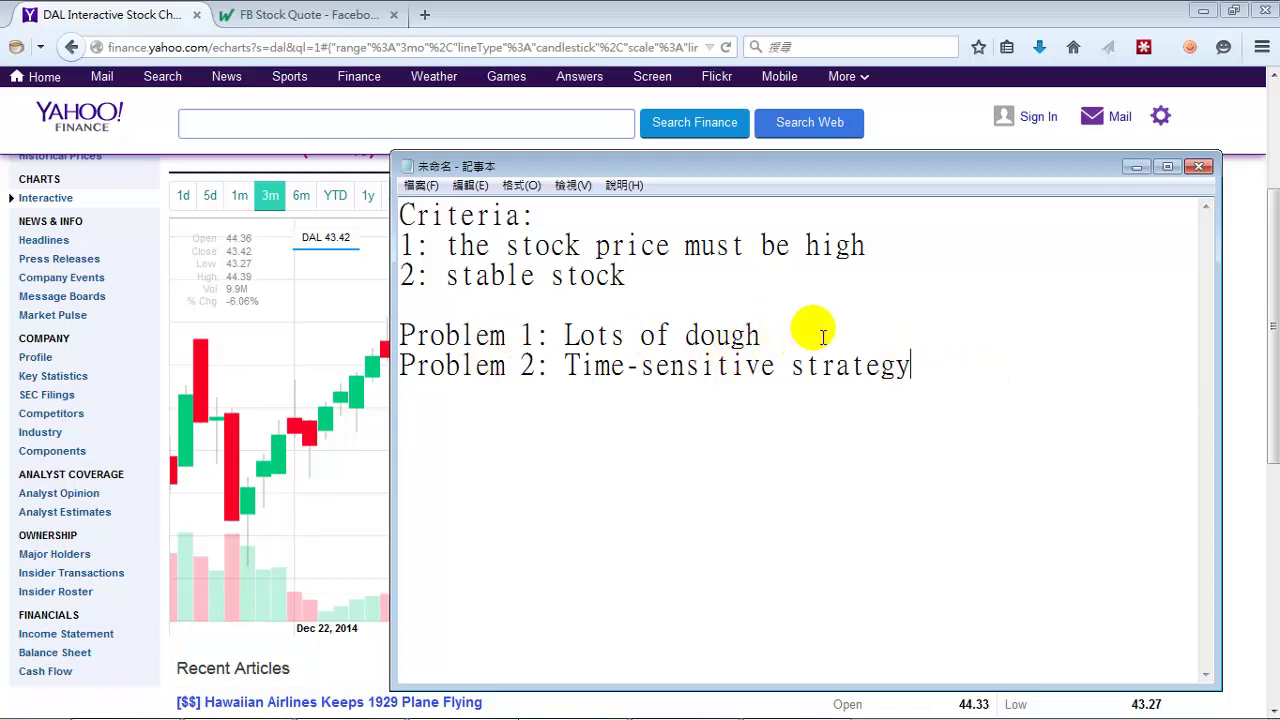
pyautogui.moveTo(831, 342); pyautogui.dragTo(392, 338)
pyautogui.click(940, 372)
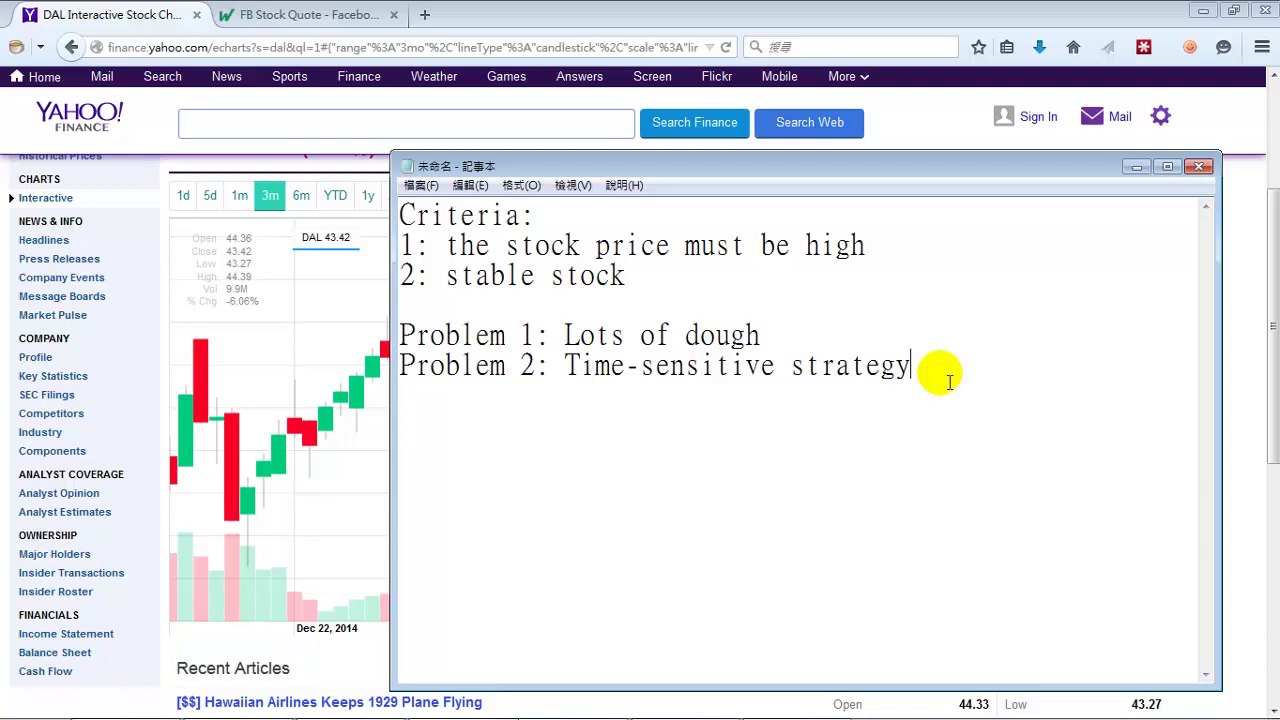
pyautogui.moveTo(949, 381); pyautogui.dragTo(416, 372)
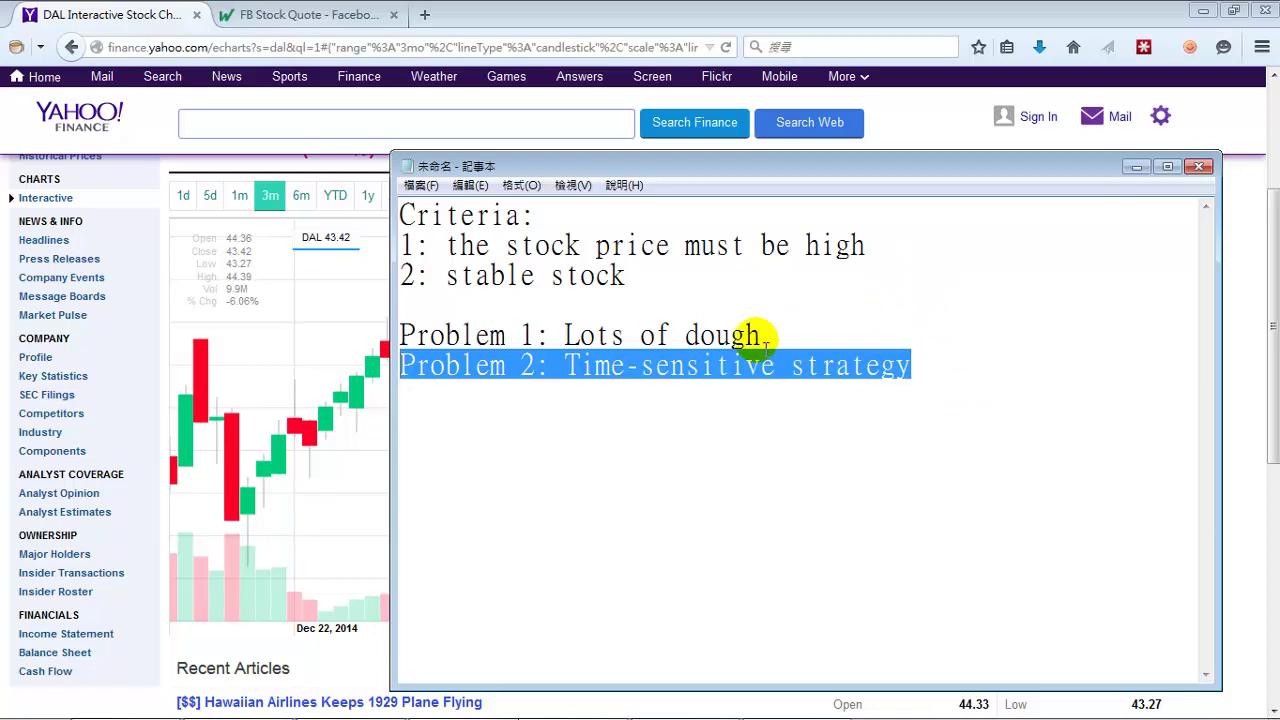
pyautogui.moveTo(980, 366); pyautogui.dragTo(283, 350)
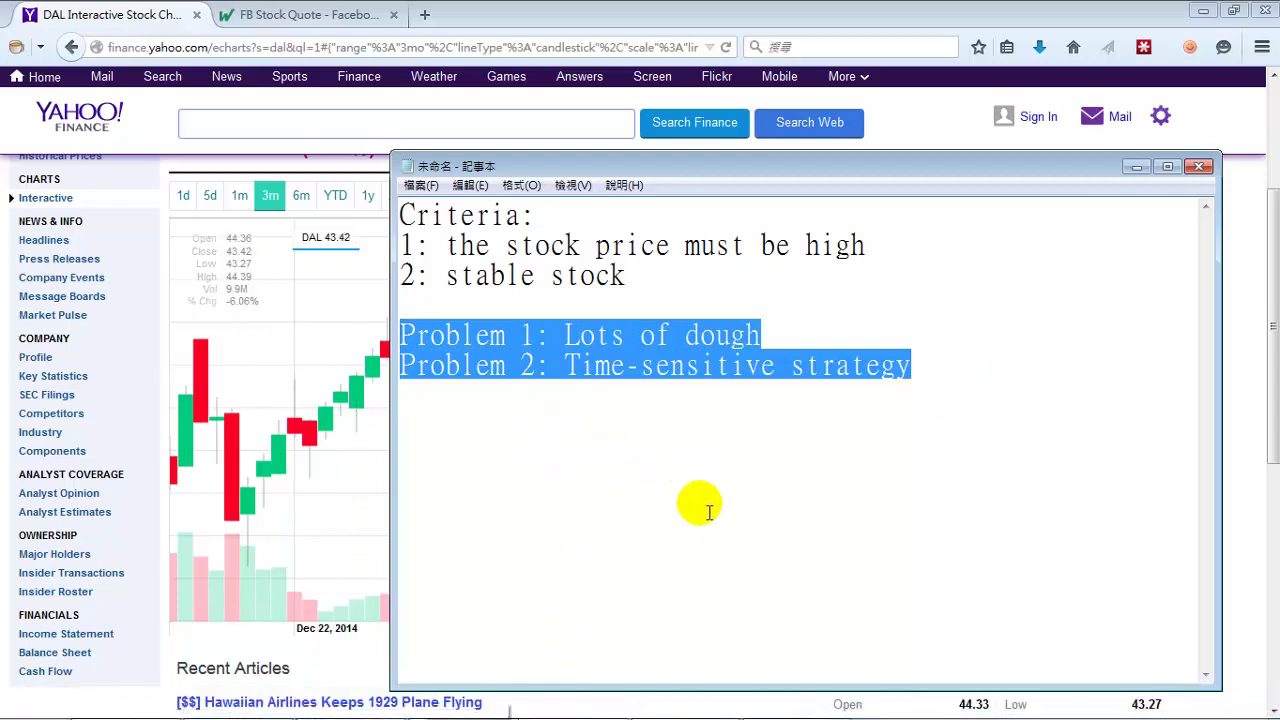
pyautogui.click(765, 703)
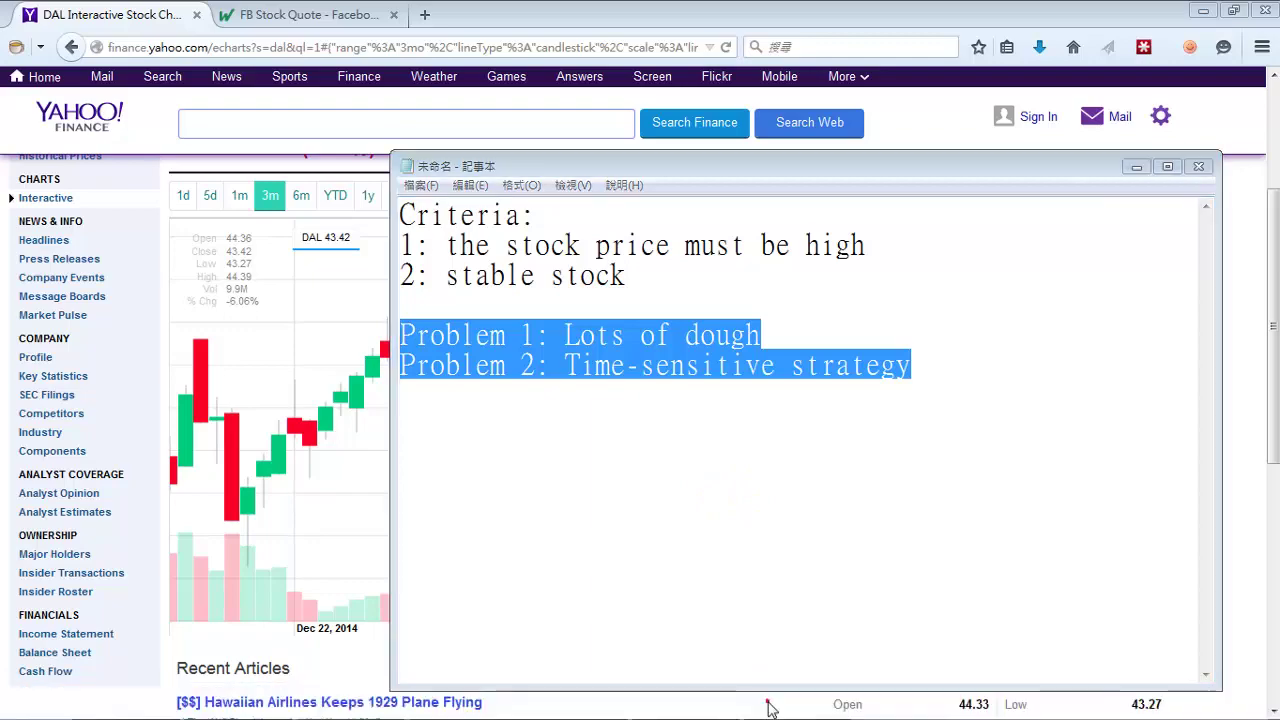